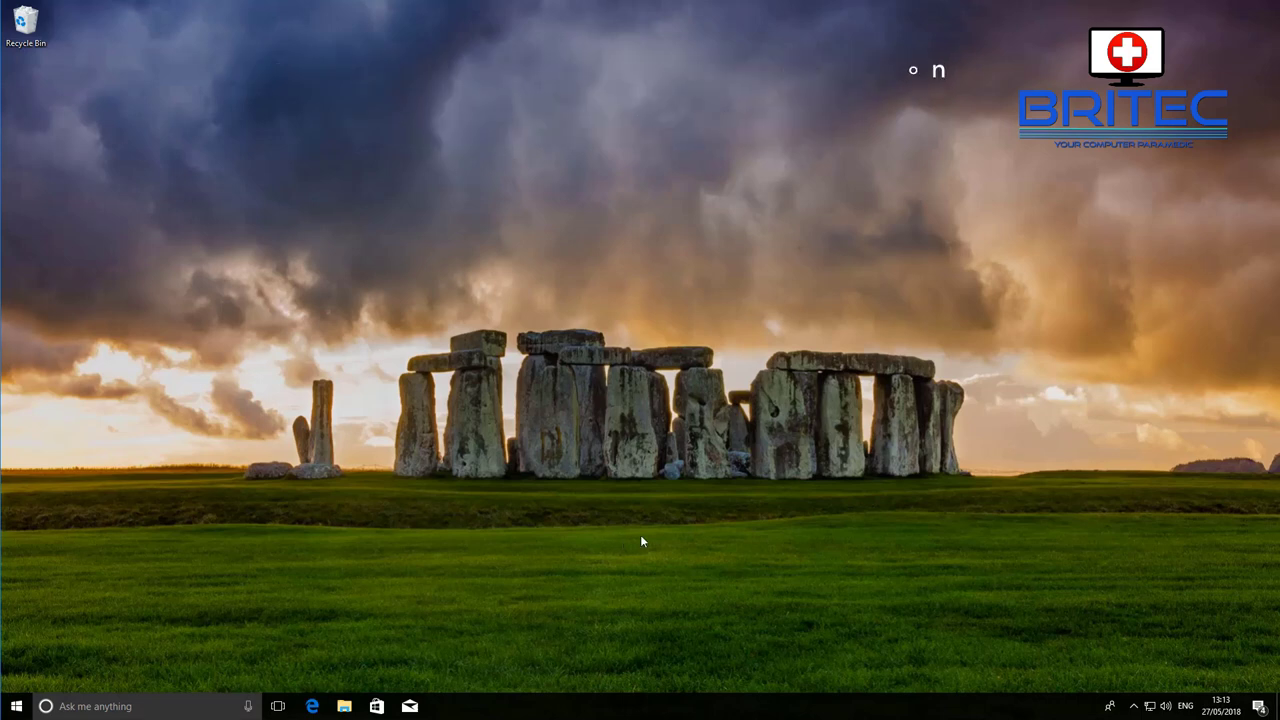
Step: Confirm the About page shows Windows 10 Pro version 1709 (build 16299.125), then close Settings
right_click(17, 708)
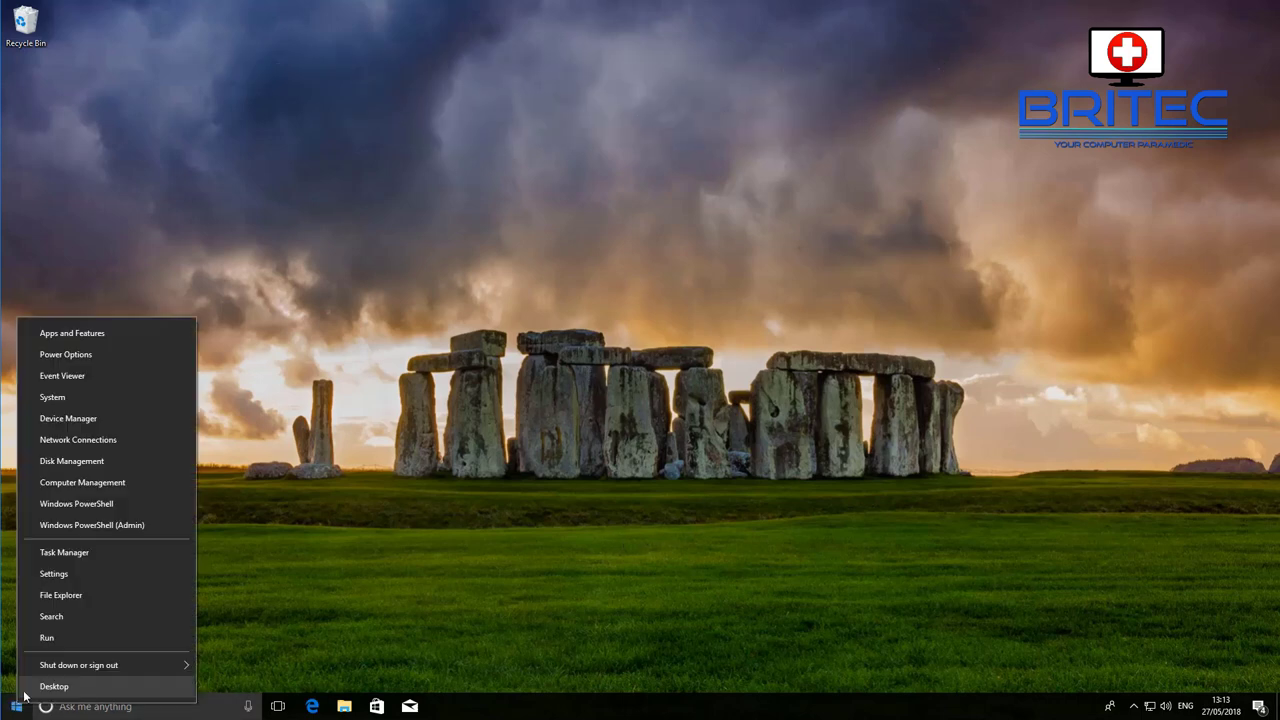
click(85, 400)
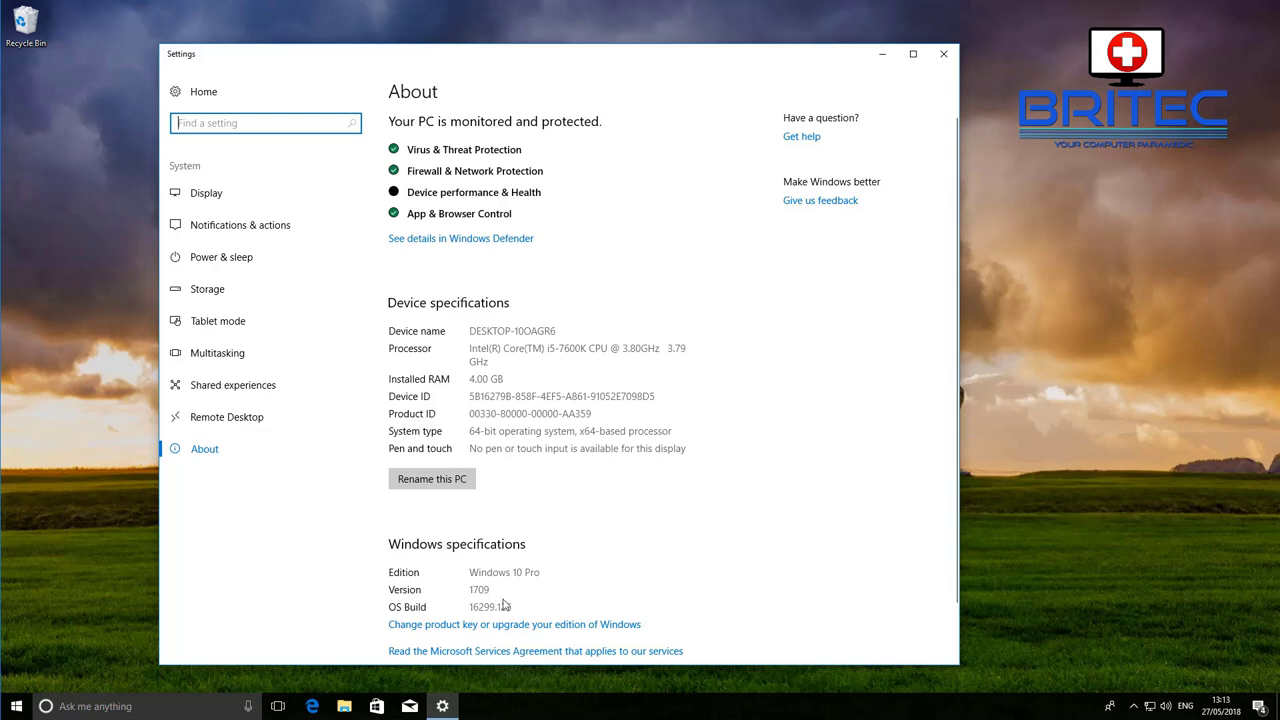
click(752, 355)
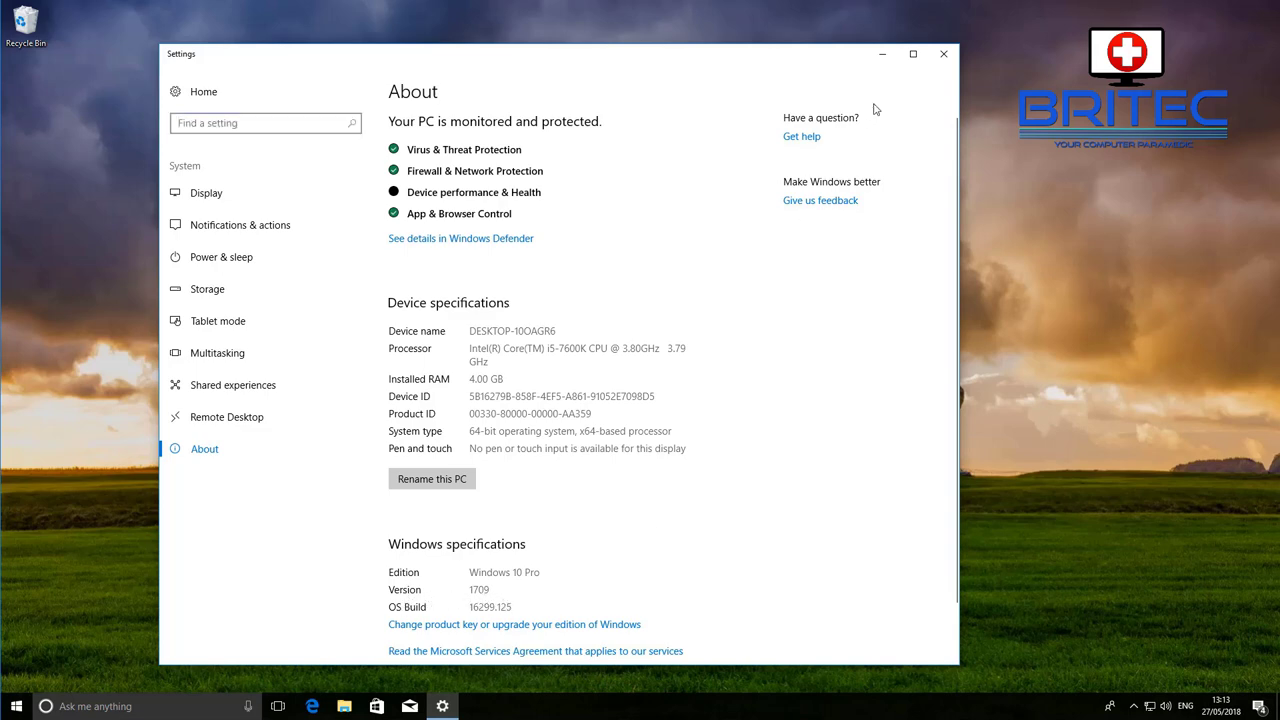
click(943, 56)
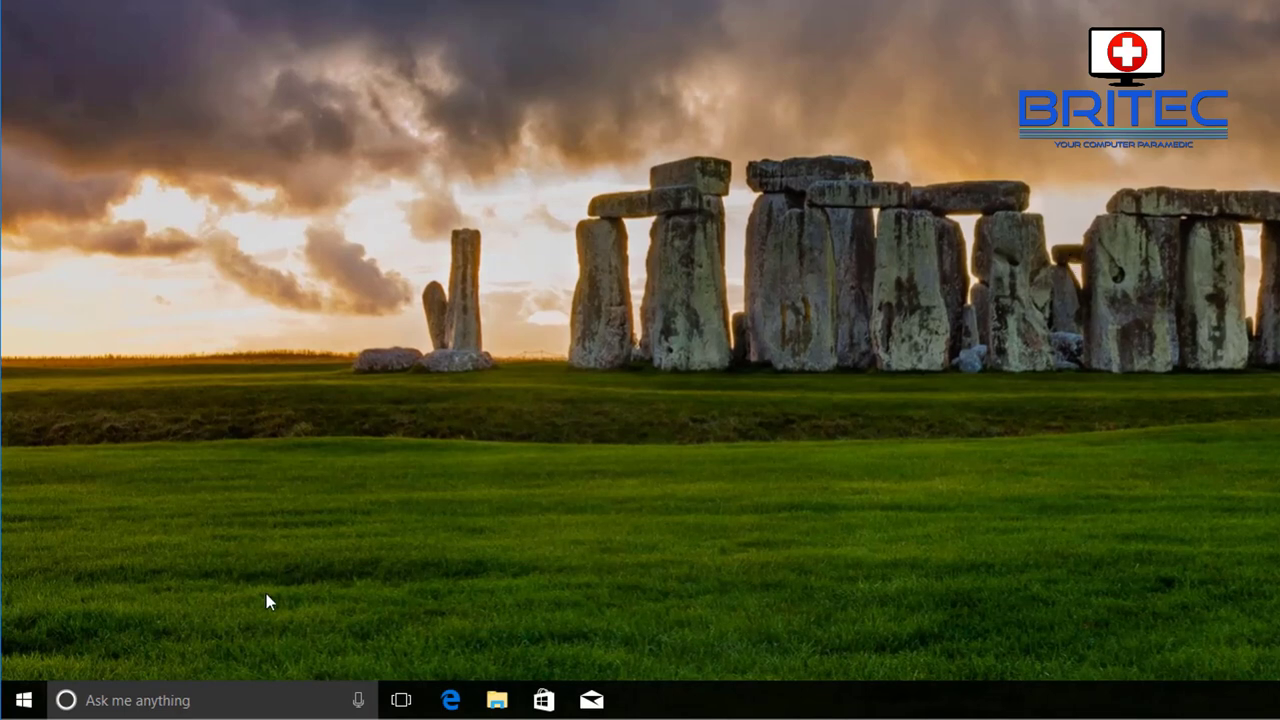
Step: Launch Services from a 'services' search and select the Windows Update service
click(126, 700)
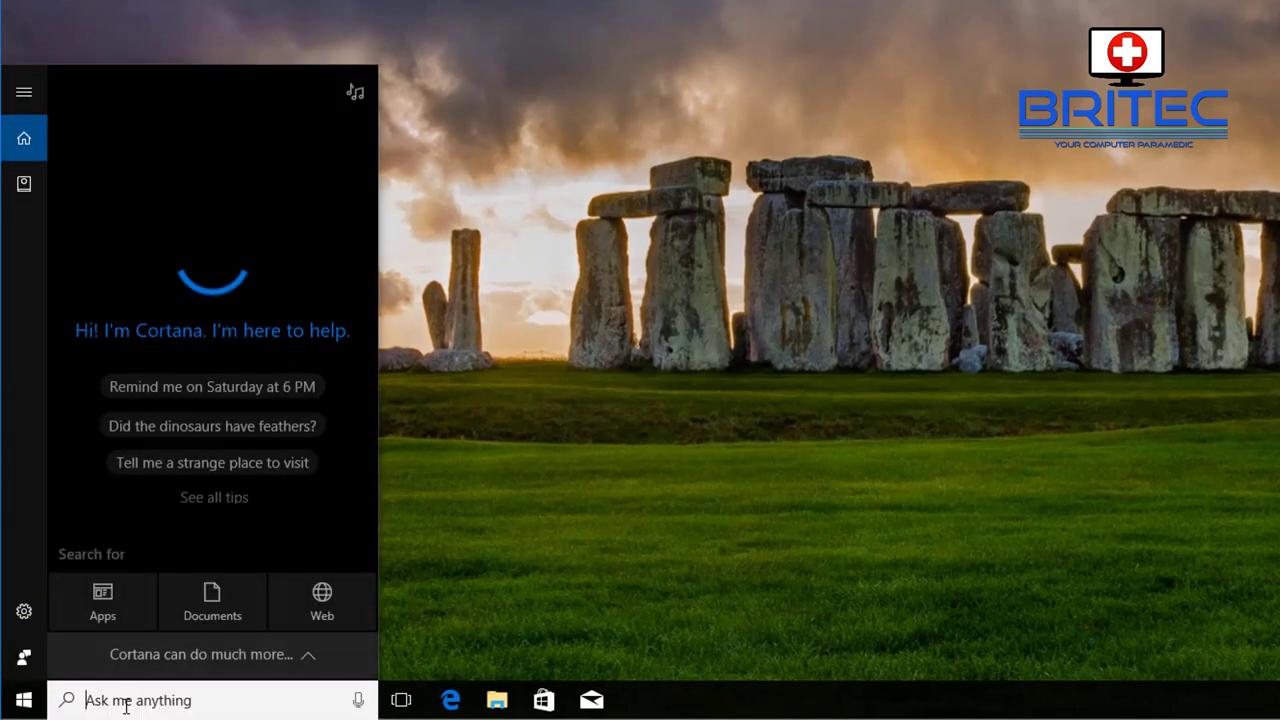
text(ser)
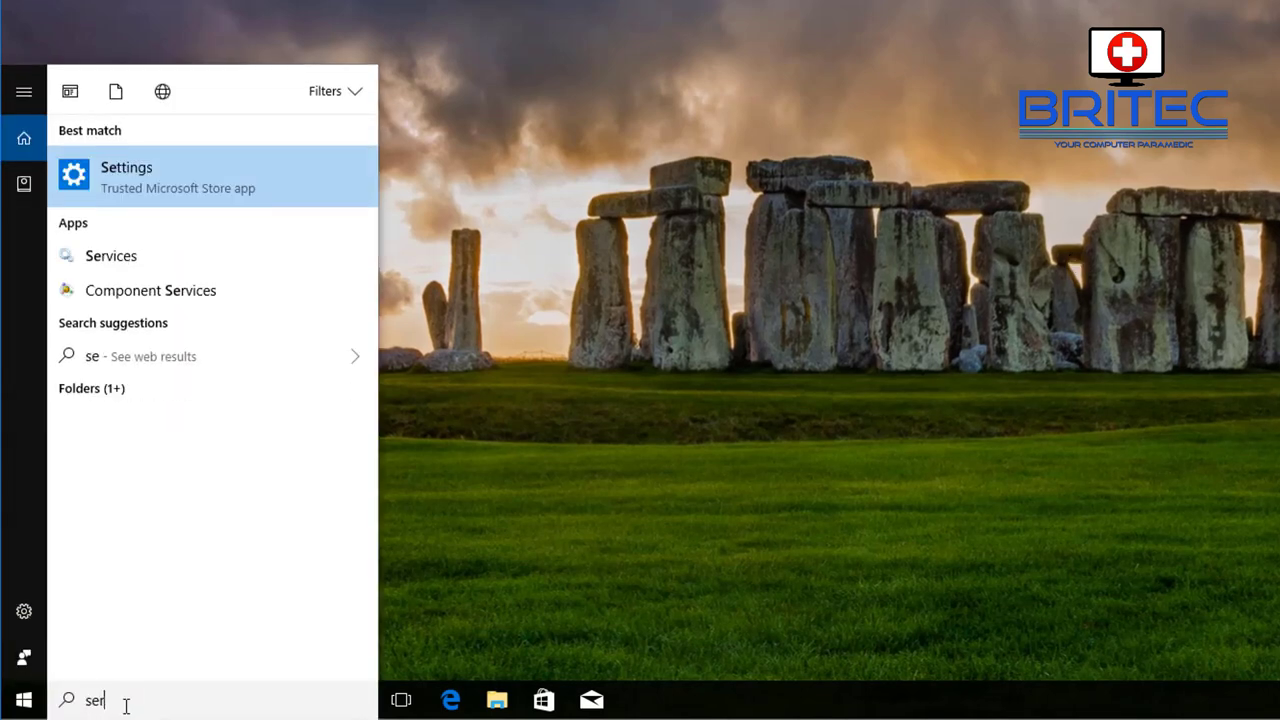
text(vices)
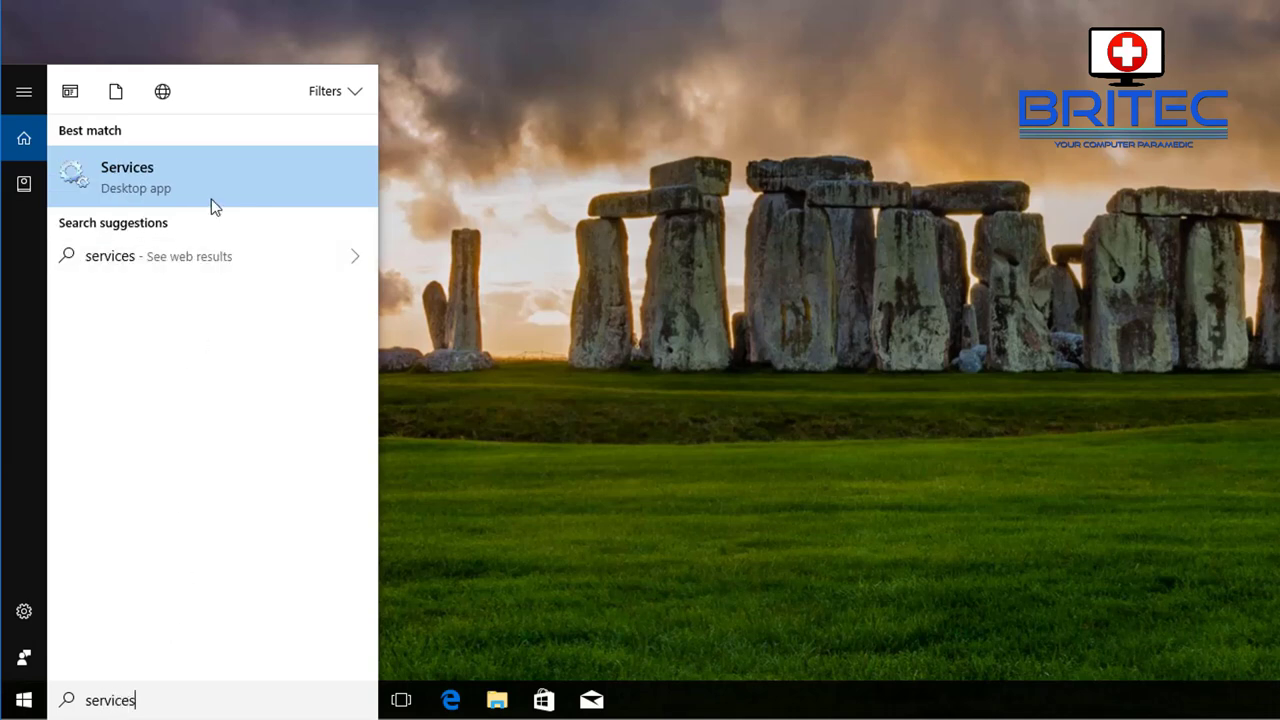
click(430, 90)
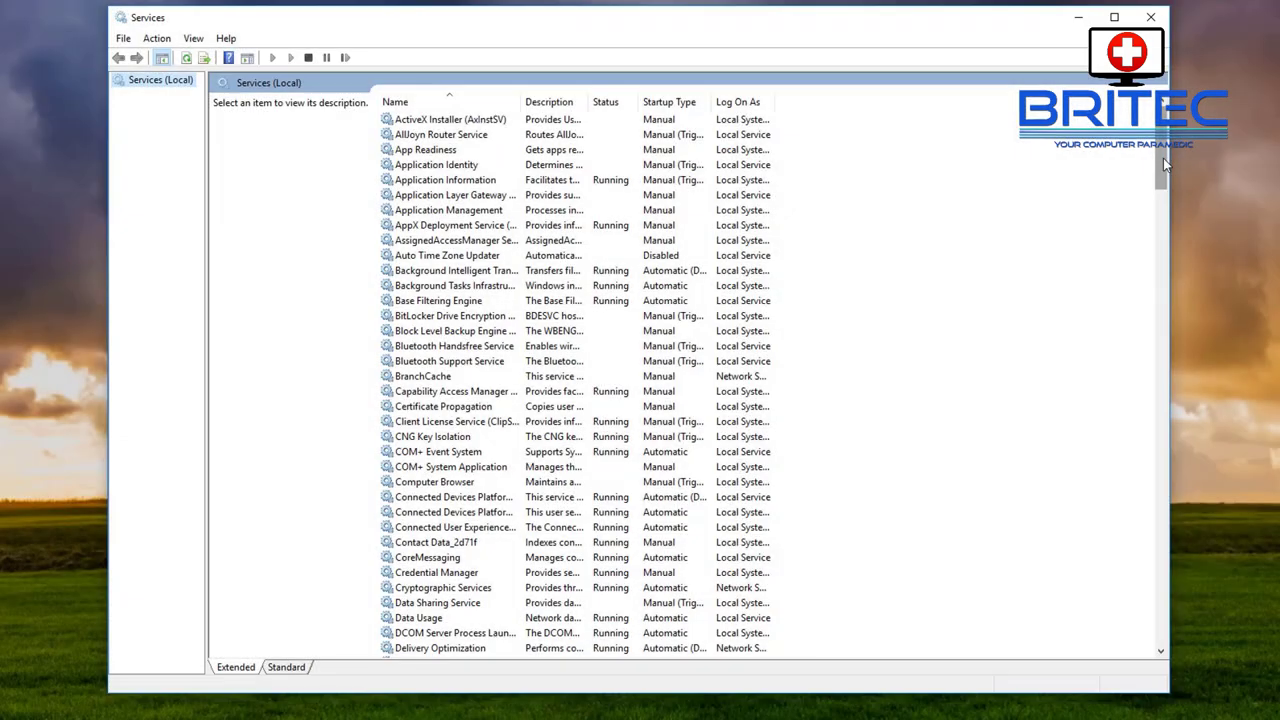
drag(1163, 158, 1131, 639)
click(430, 467)
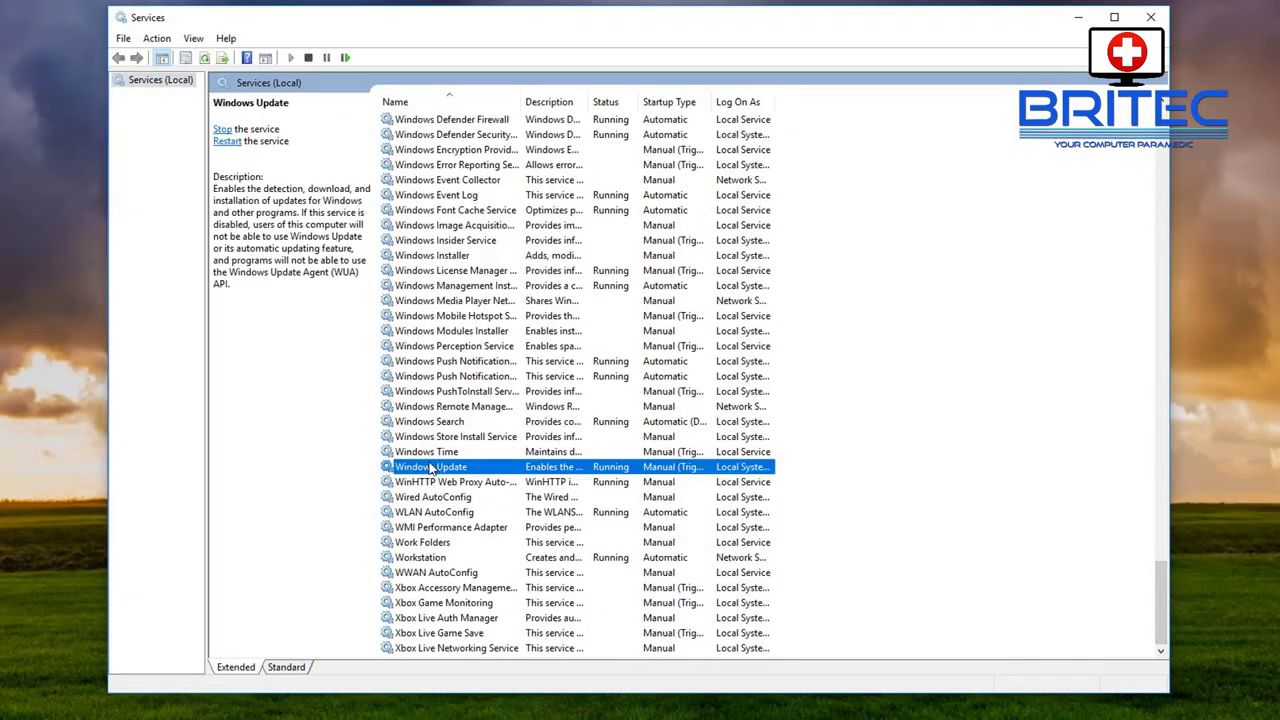
Step: Stop the Windows Update service and set its startup type to Disabled
double_click(461, 470)
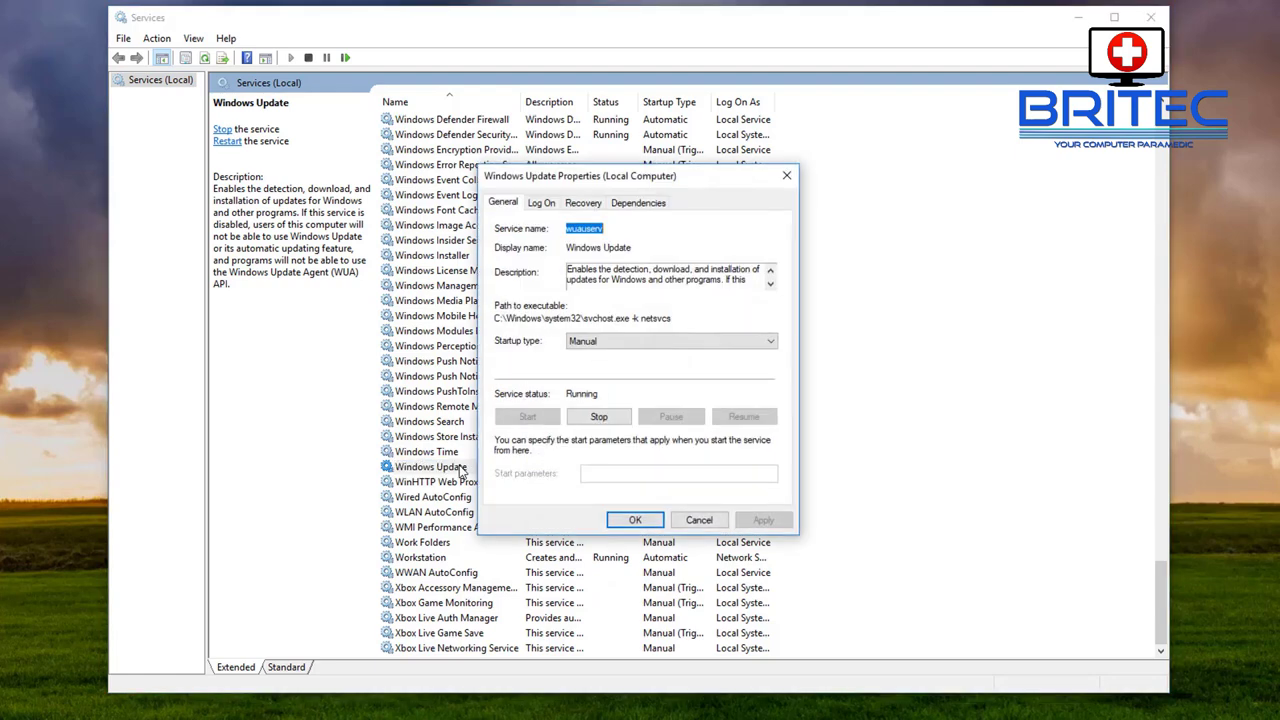
click(603, 420)
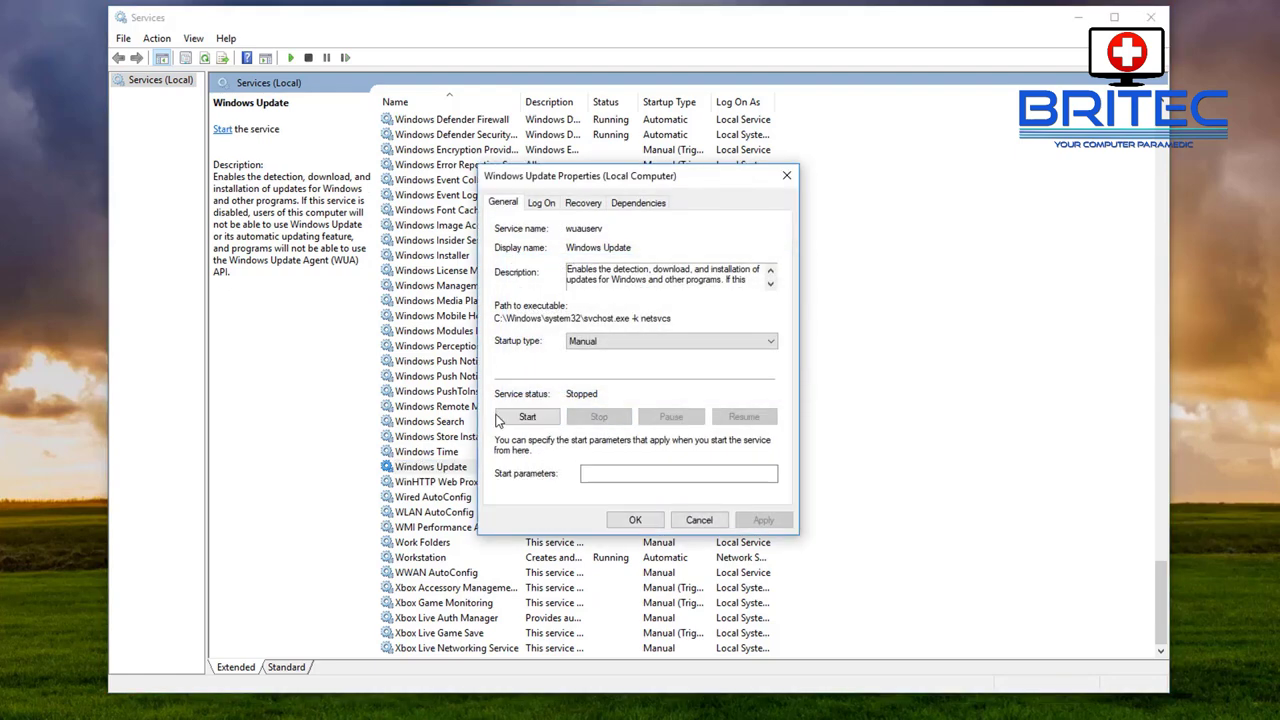
click(670, 342)
click(628, 388)
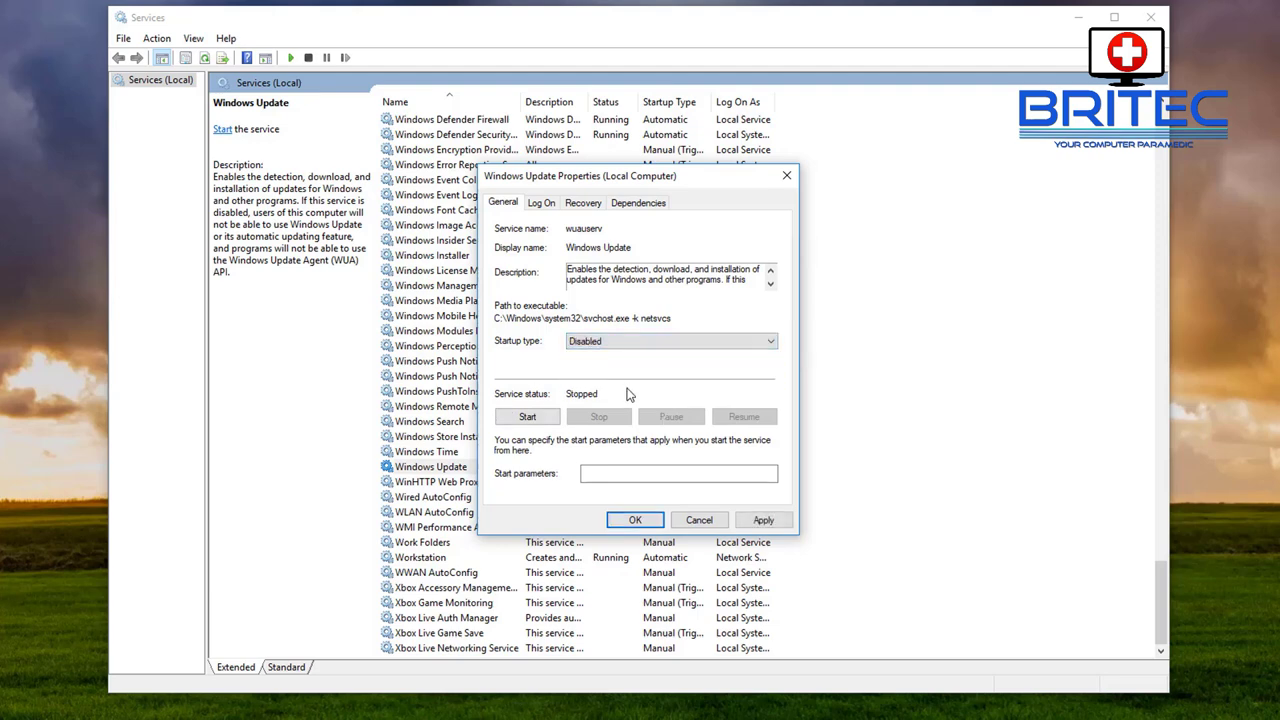
Step: Set first, second and subsequent failures to Take No Action with reset fail count 0, and apply
click(590, 206)
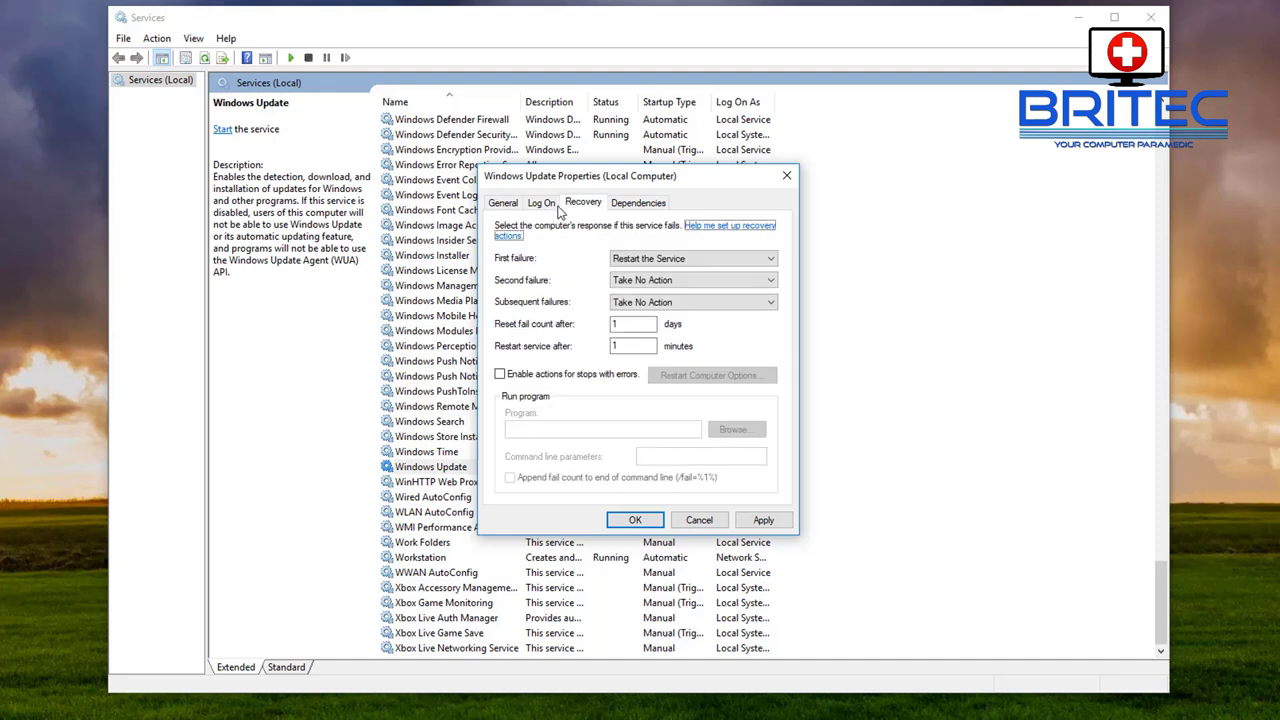
click(646, 258)
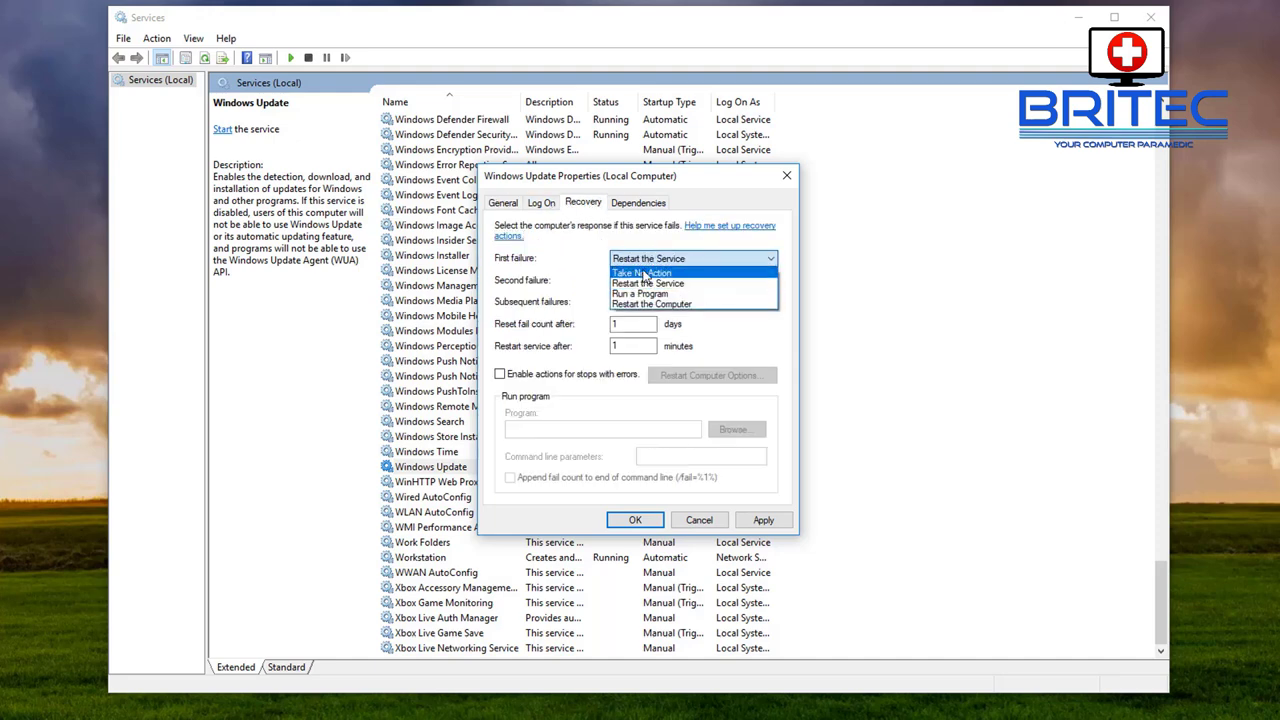
click(643, 273)
click(646, 281)
click(648, 302)
double_click(634, 328)
text(0)
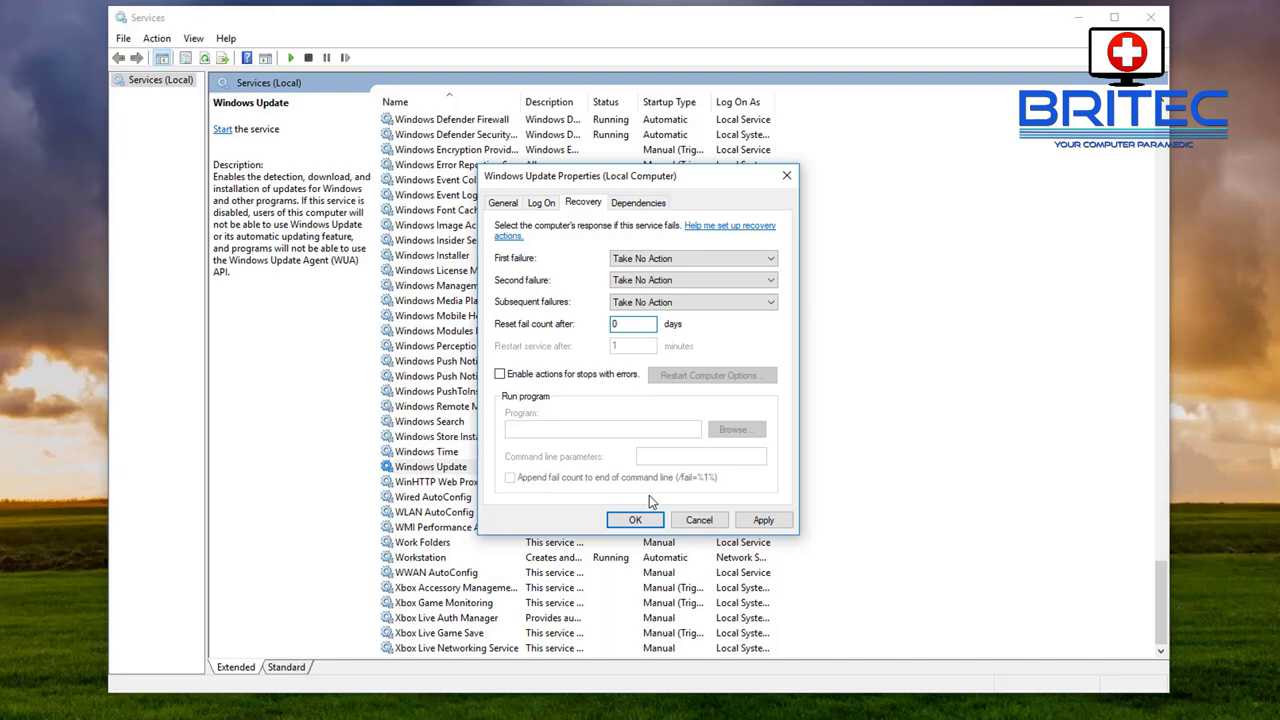
click(760, 522)
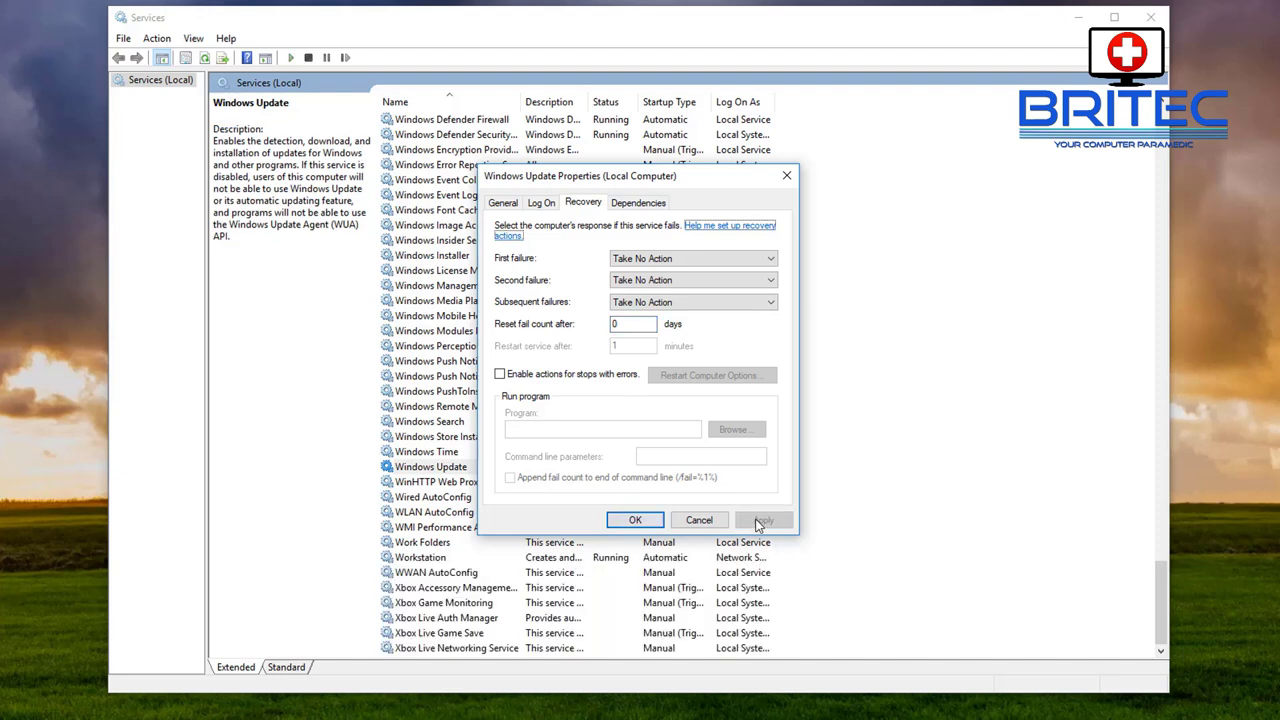
click(542, 206)
click(506, 206)
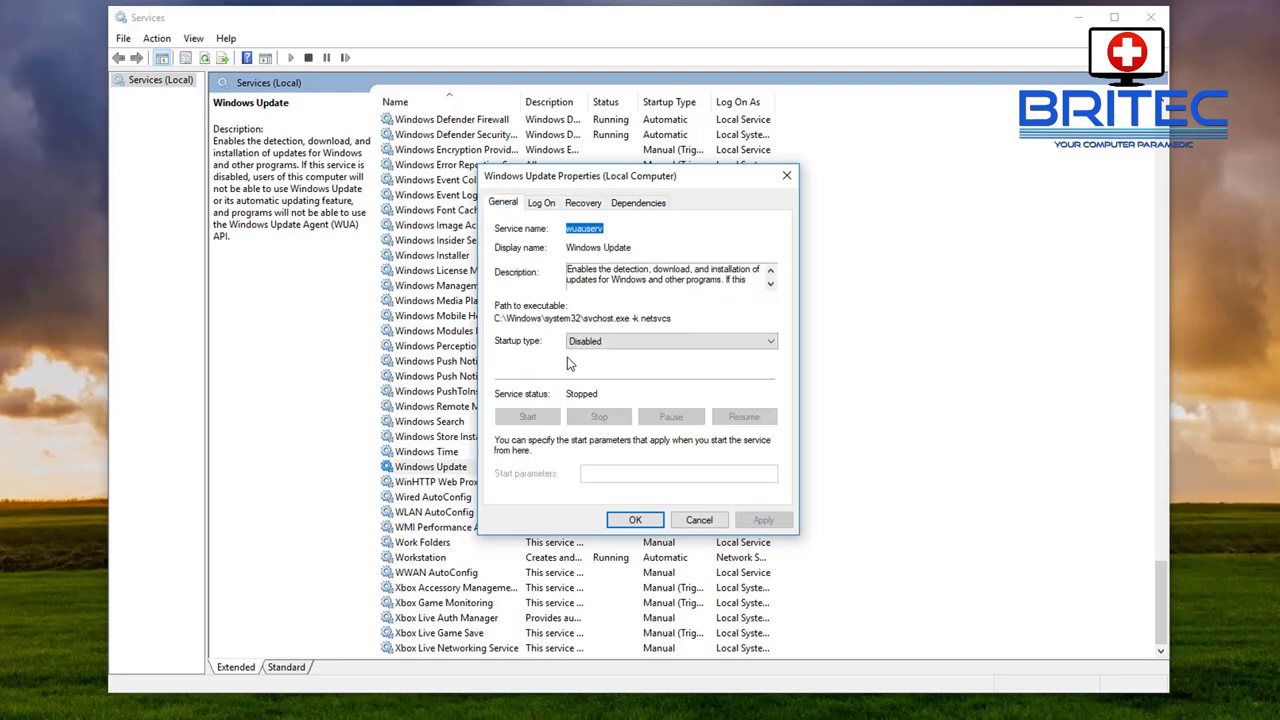
click(633, 521)
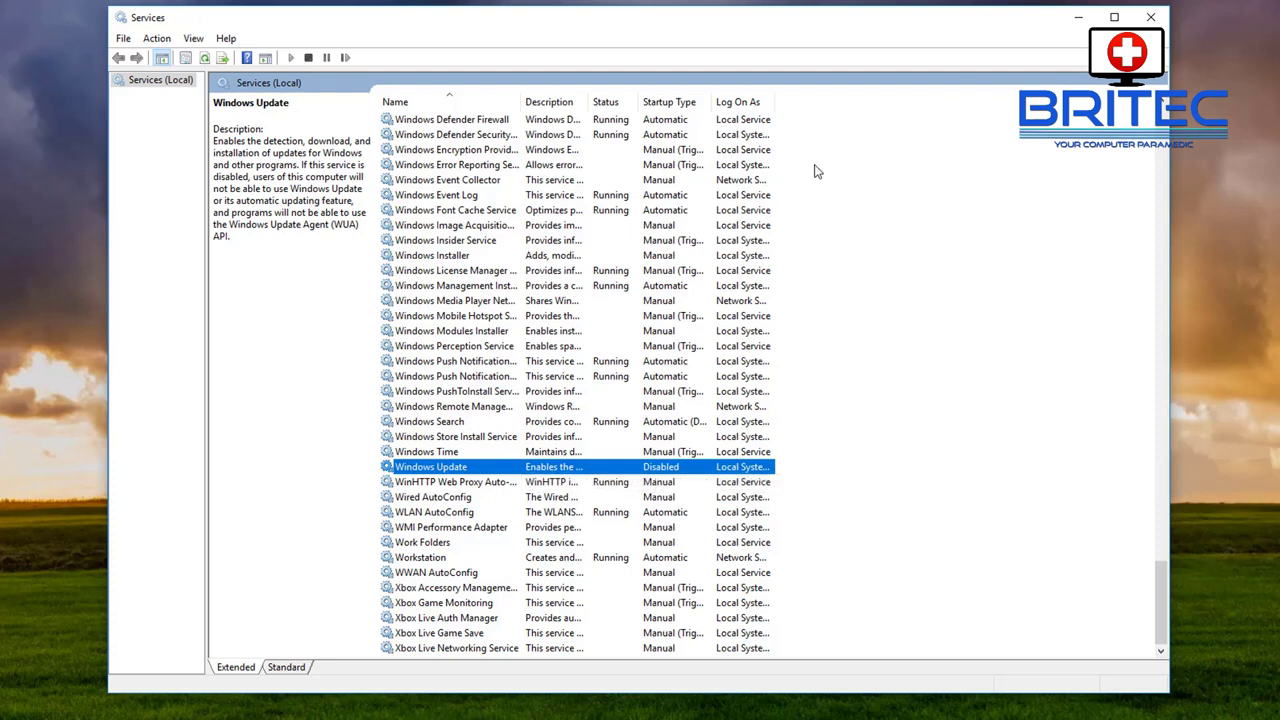
Step: Read the Background Intelligent Transfer Service description at the top of the list, then close Services
scroll(538, 302, up, 4)
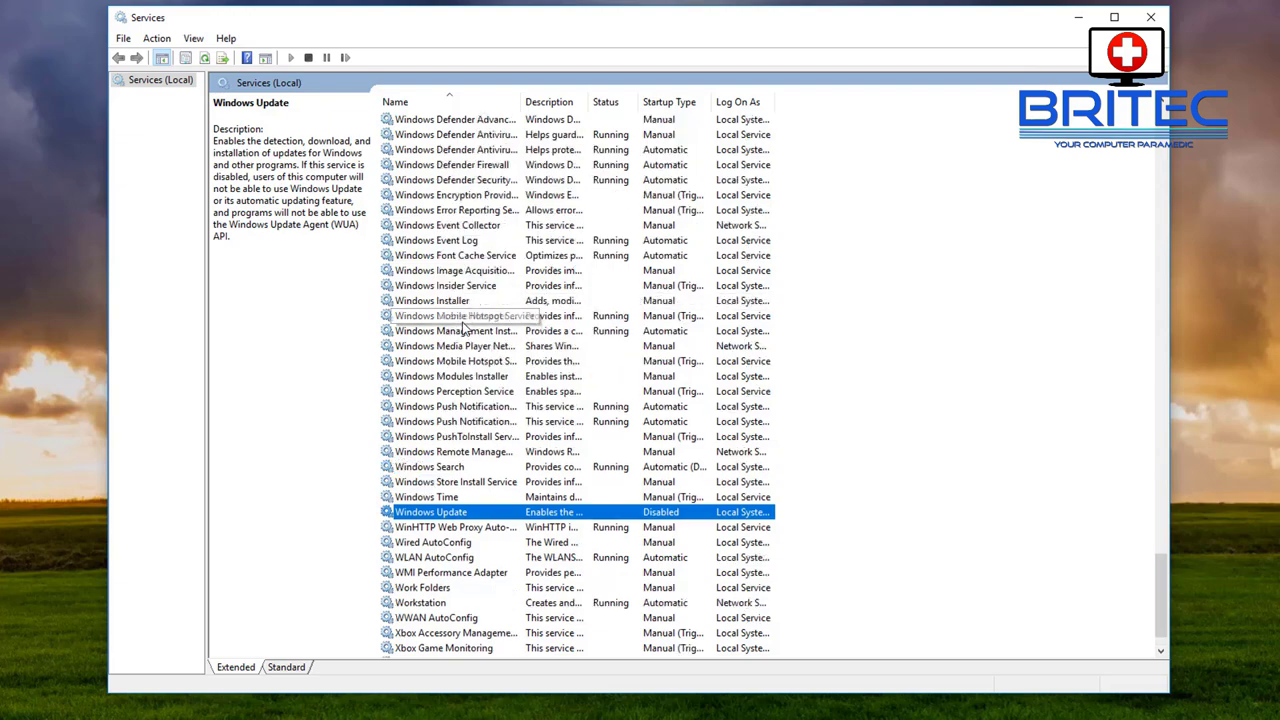
scroll(538, 402, up, 20)
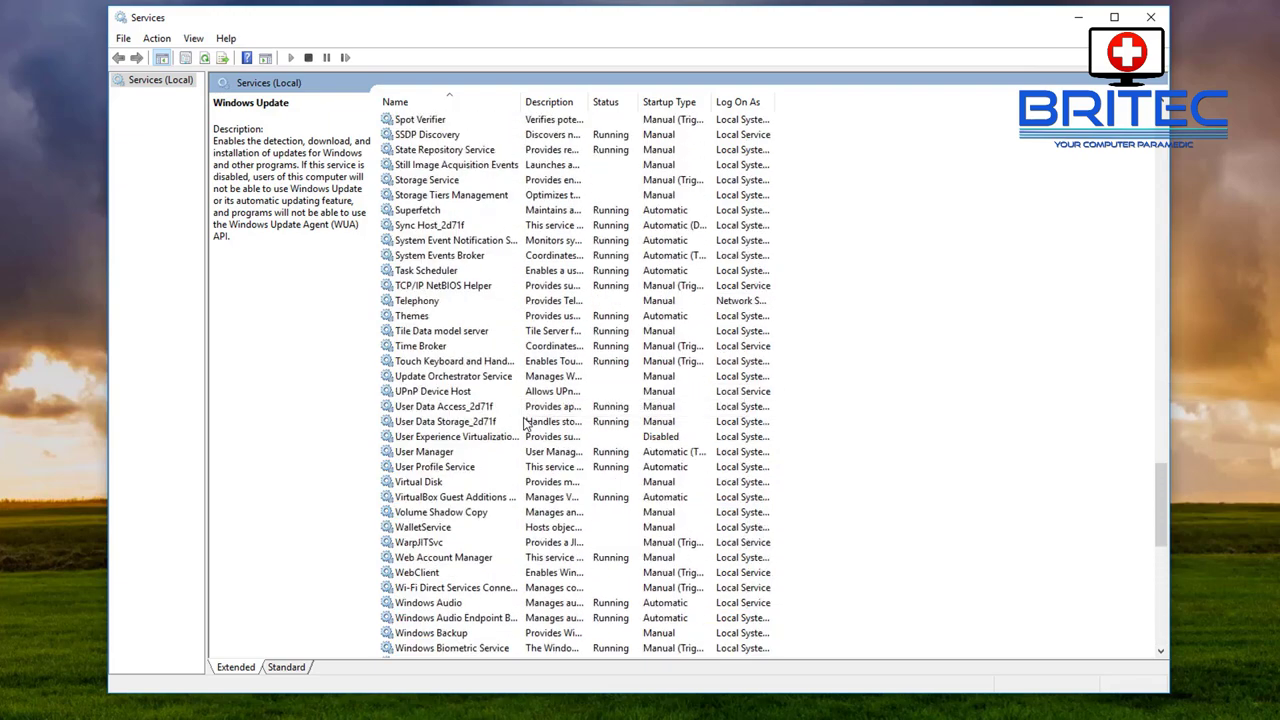
scroll(518, 430, up, 20)
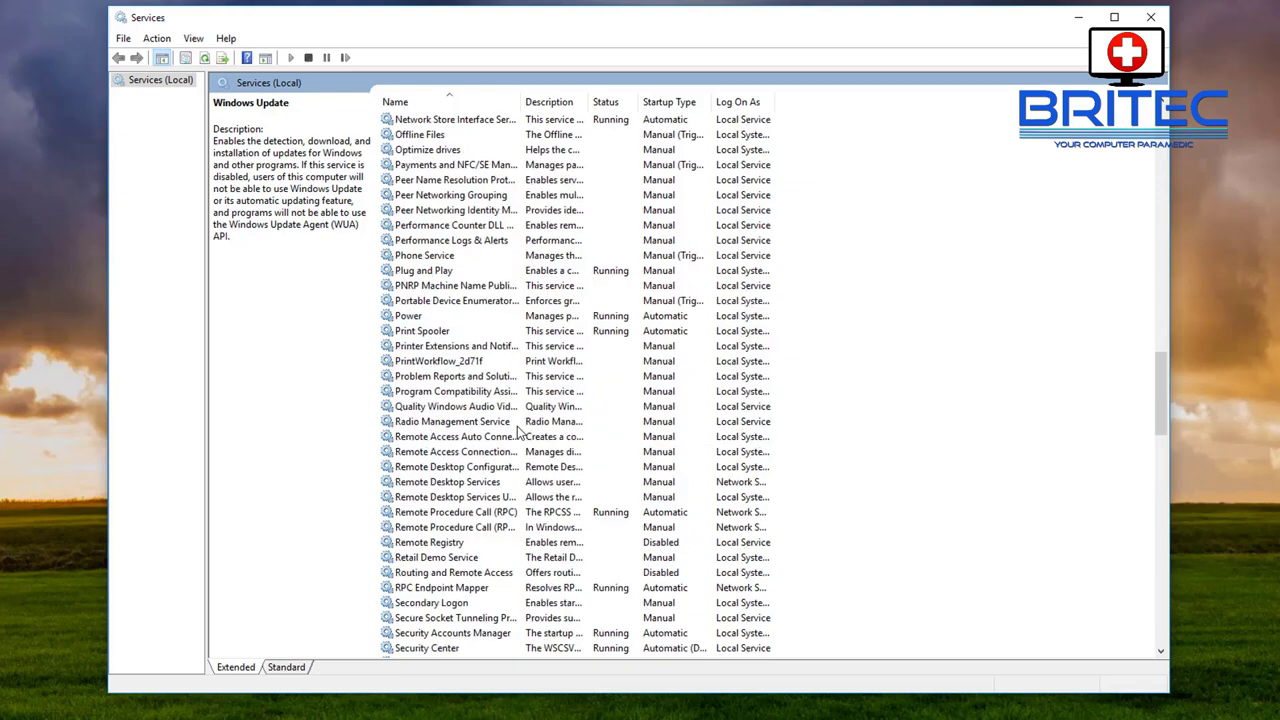
scroll(518, 430, up, 6)
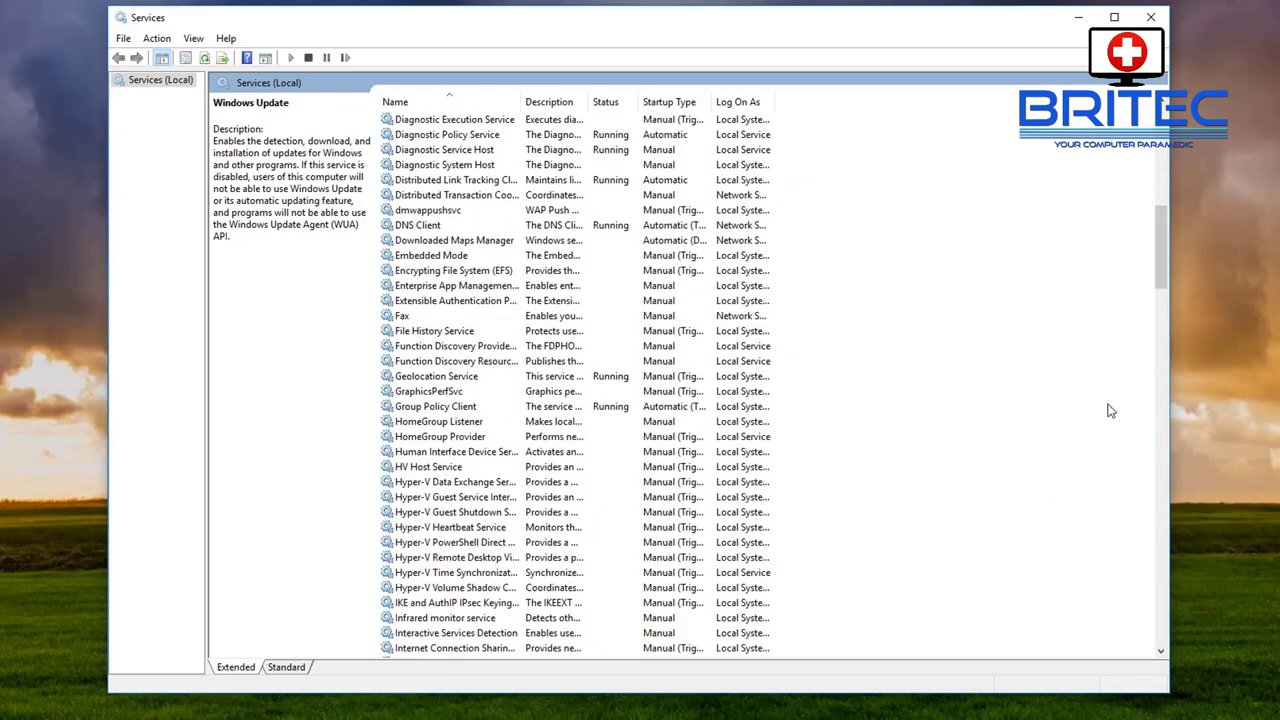
drag(1157, 256, 1157, 197)
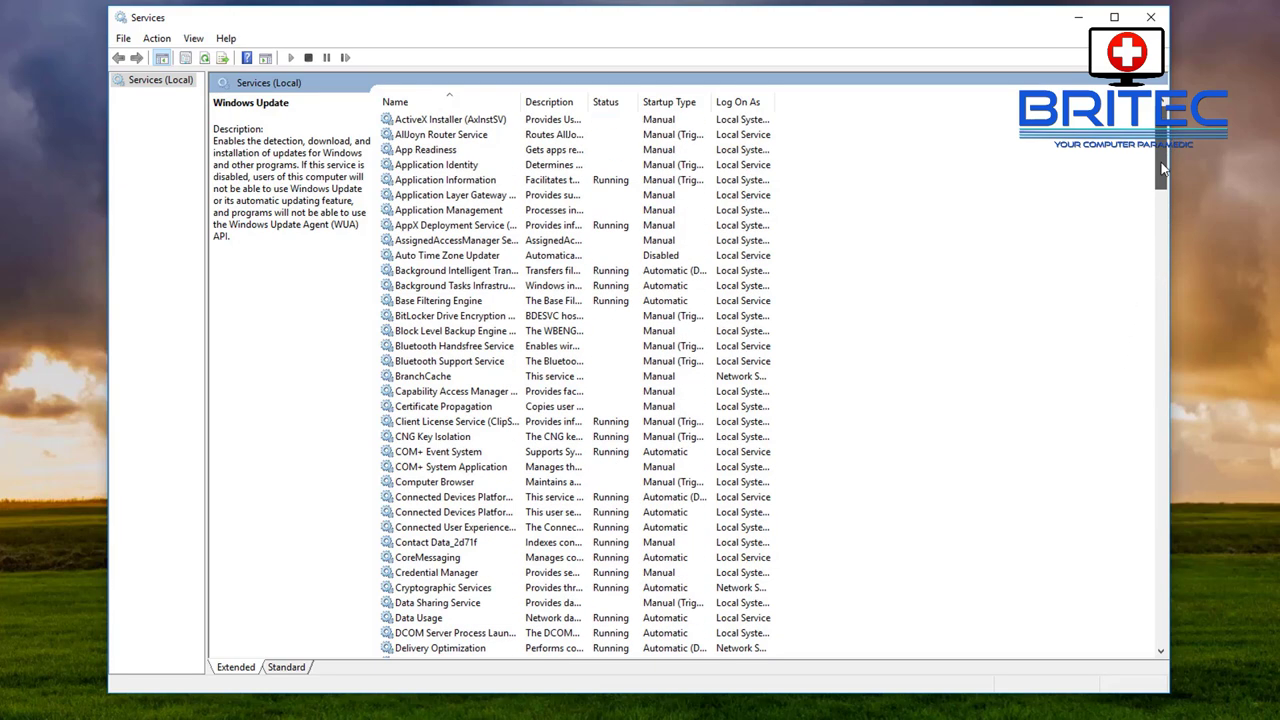
click(485, 272)
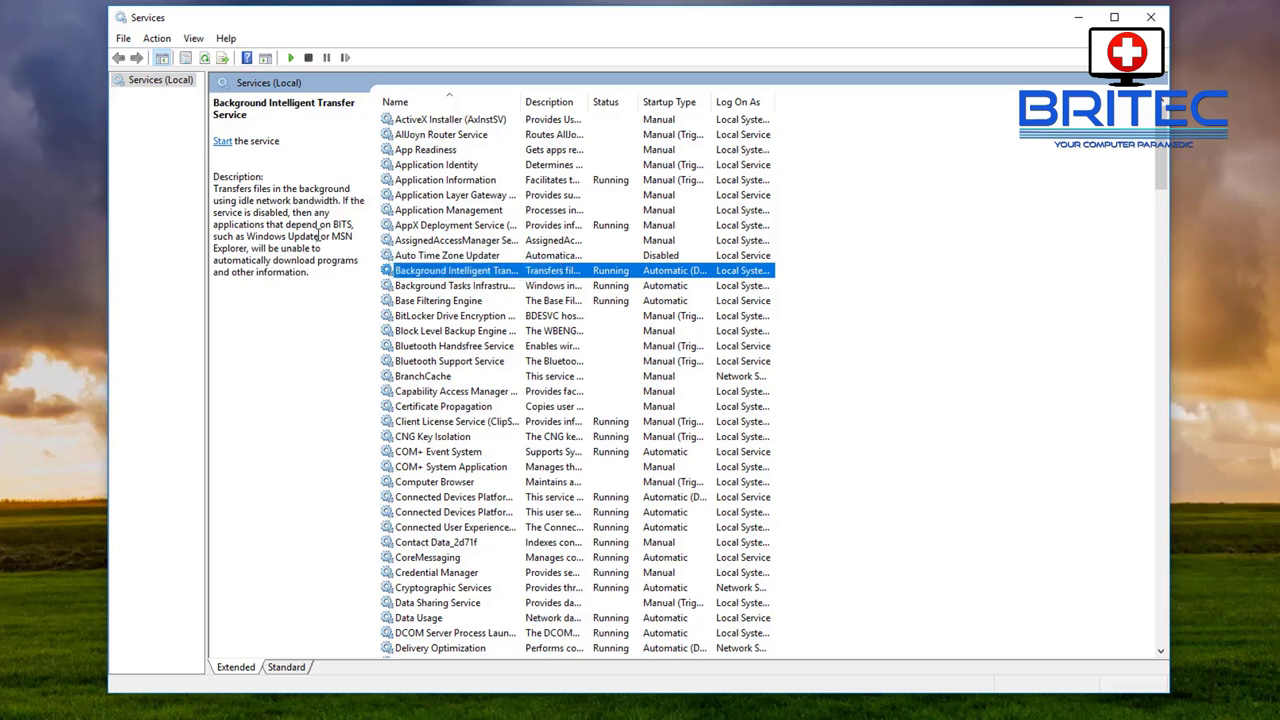
click(288, 236)
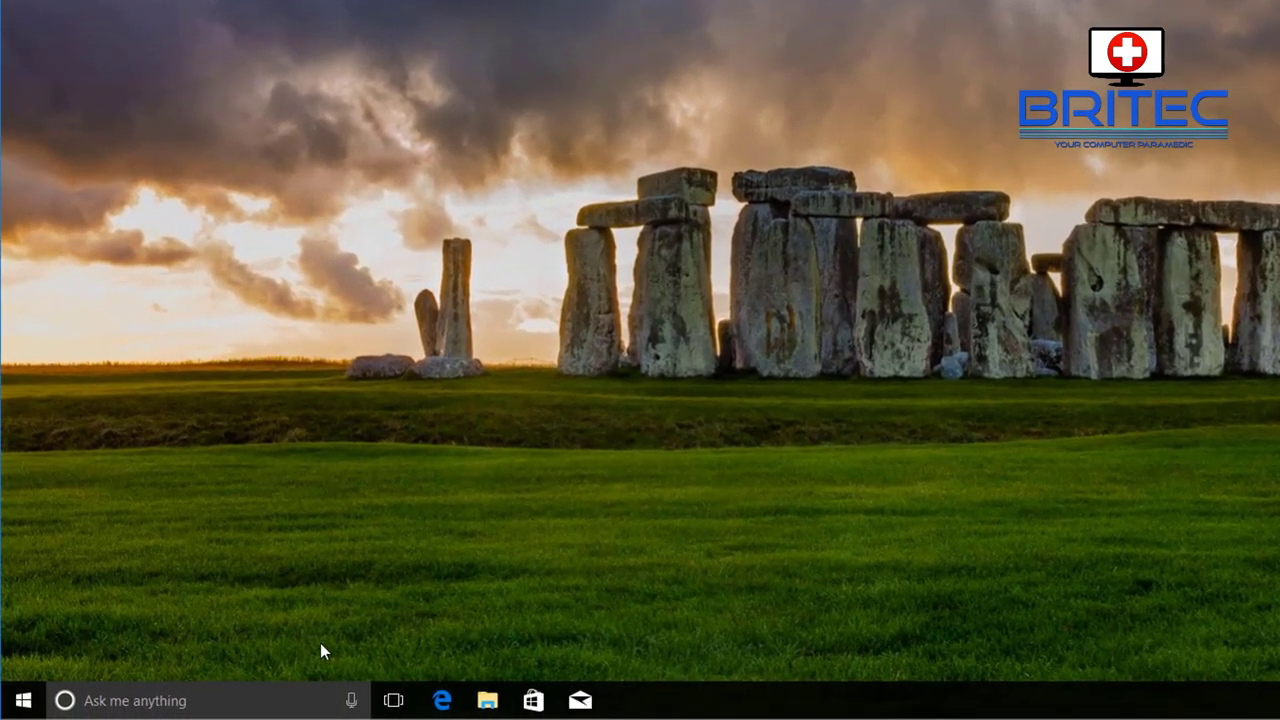
Step: Launch regedit from the taskbar search and approve the administrator prompt
click(130, 700)
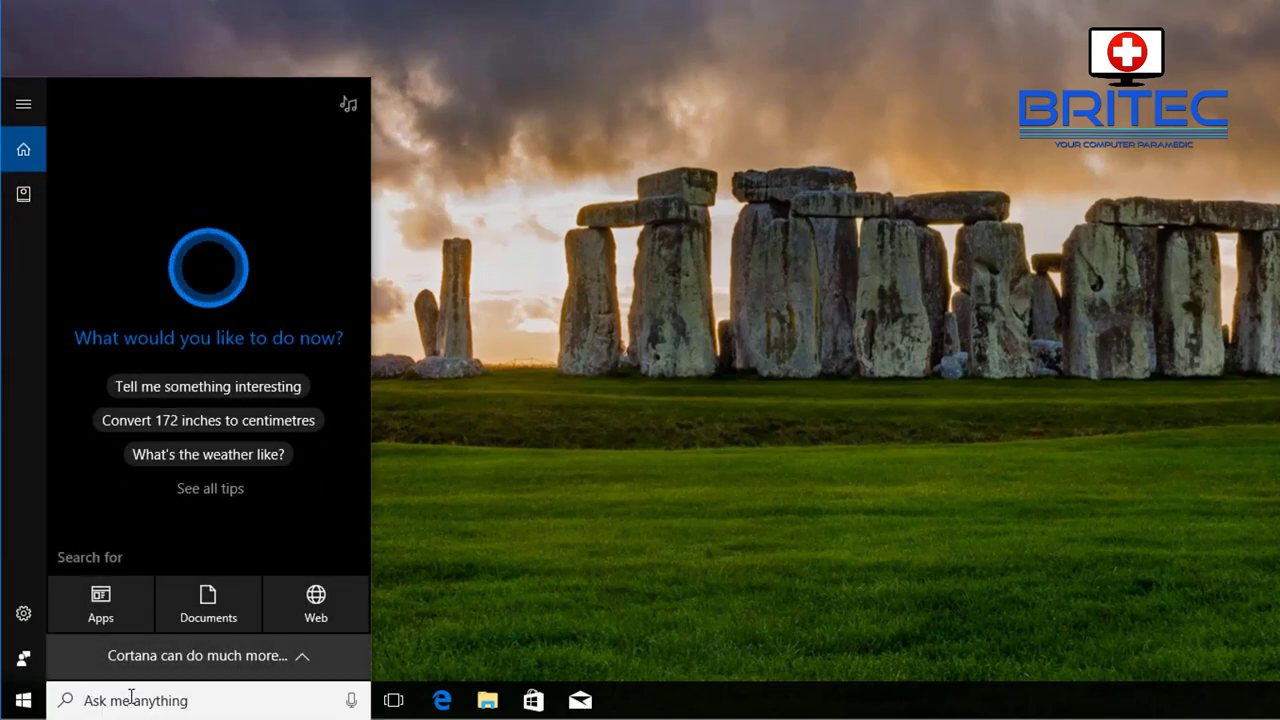
text(regedit)
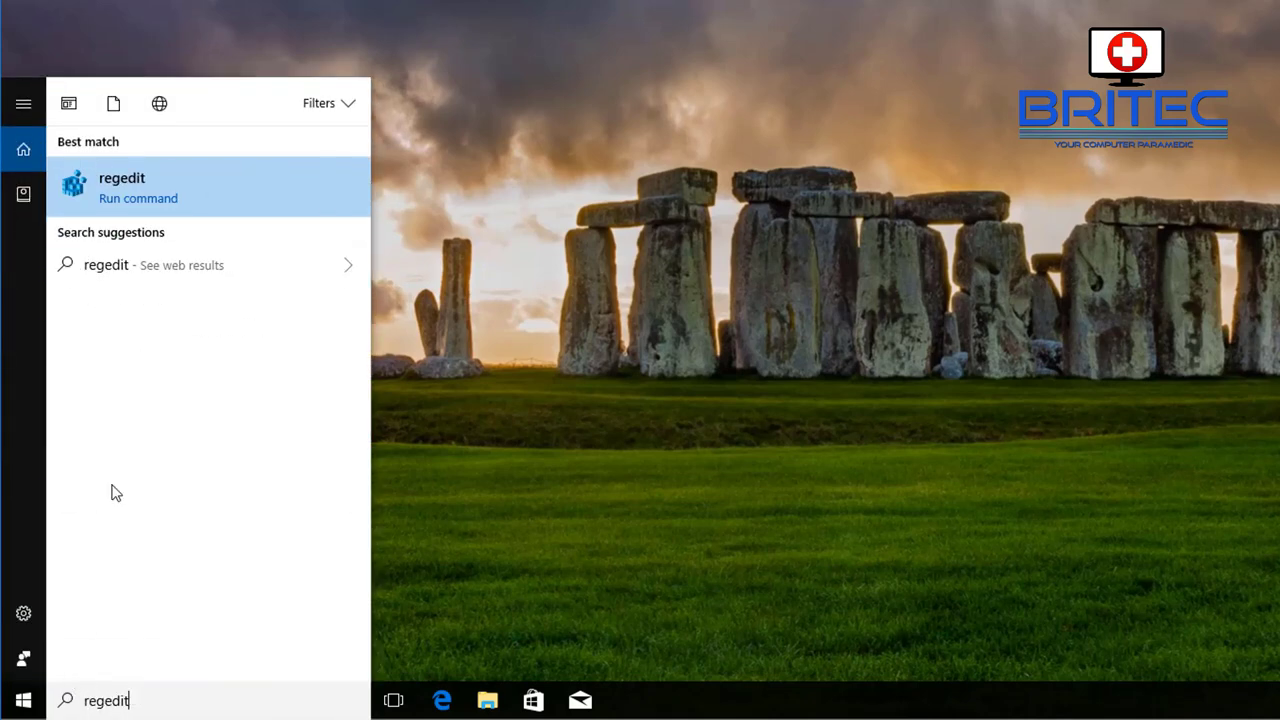
click(154, 187)
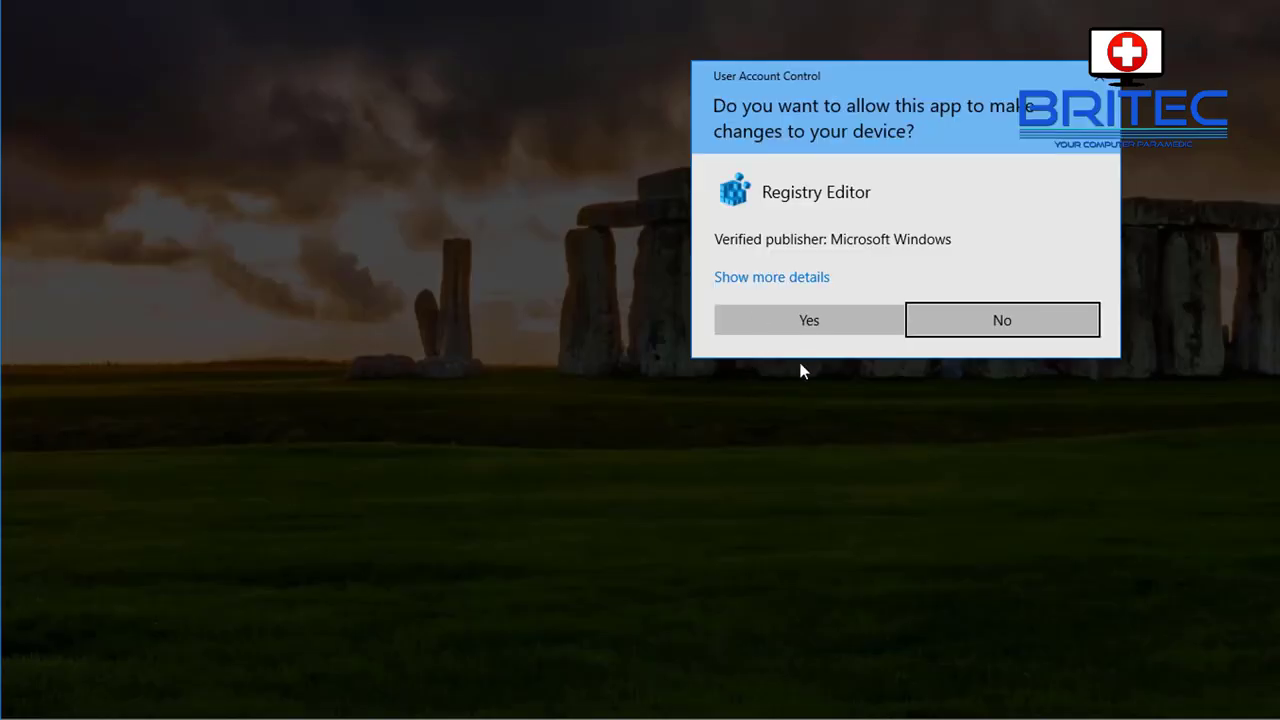
click(802, 335)
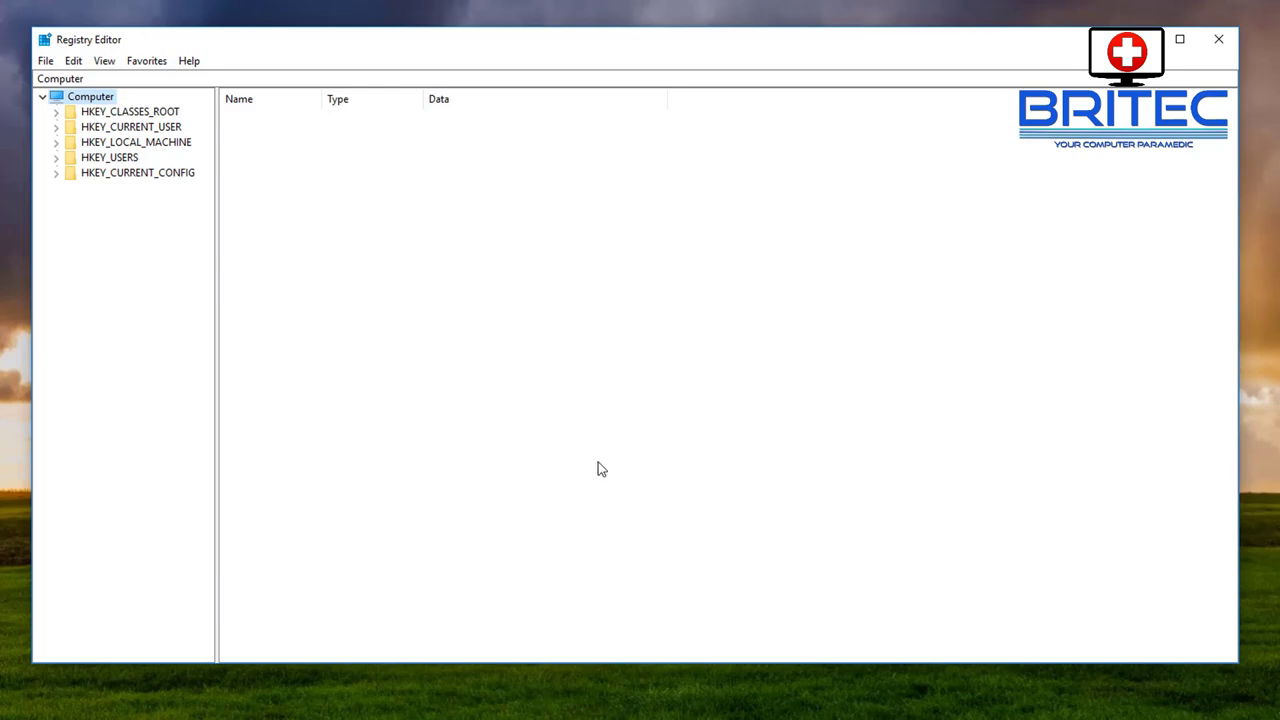
Step: Expand the registry tree down to HKEY_LOCAL_MACHINE\SOFTWARE\Policies\Microsoft\Windows
click(150, 142)
click(57, 143)
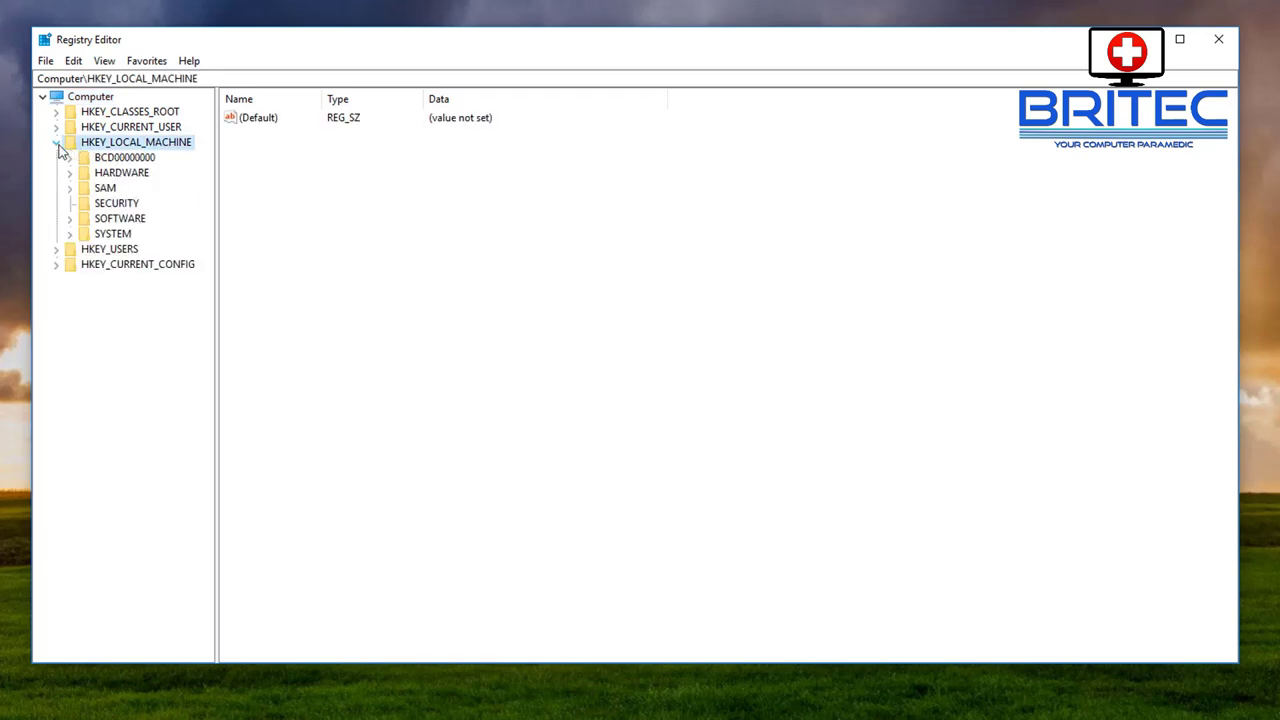
click(125, 219)
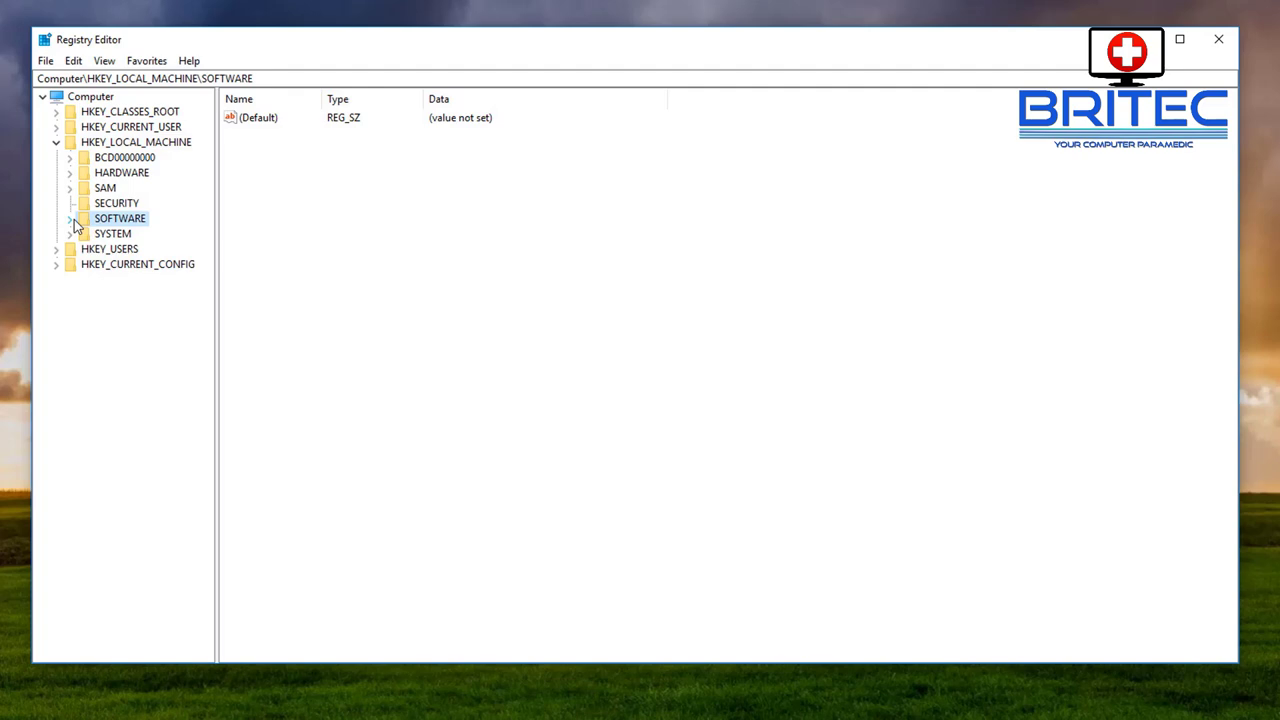
click(71, 219)
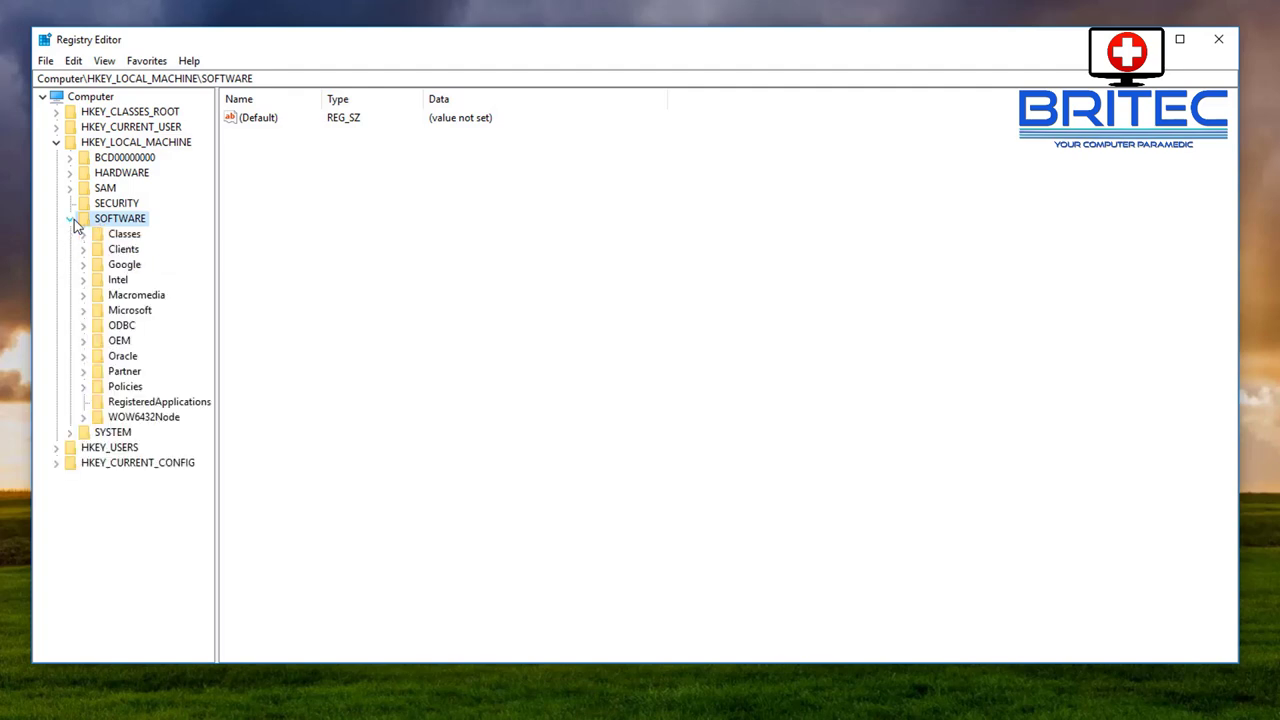
click(124, 388)
click(86, 387)
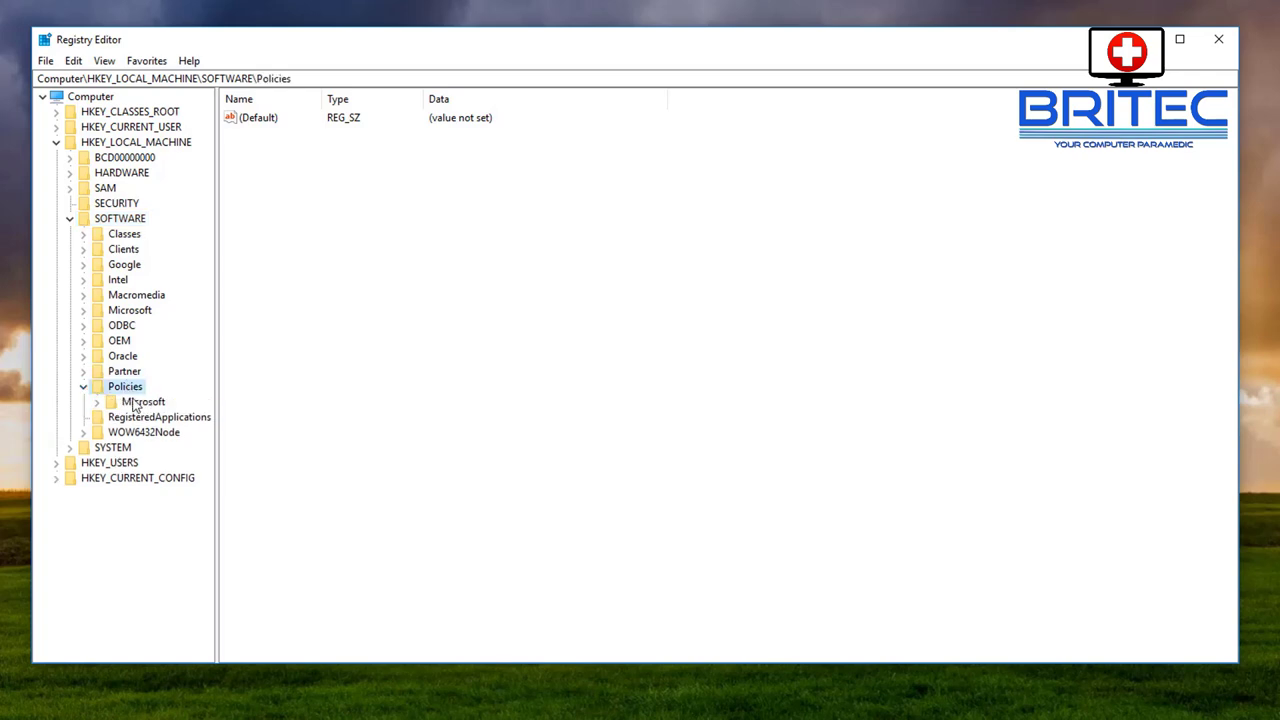
click(138, 402)
click(99, 404)
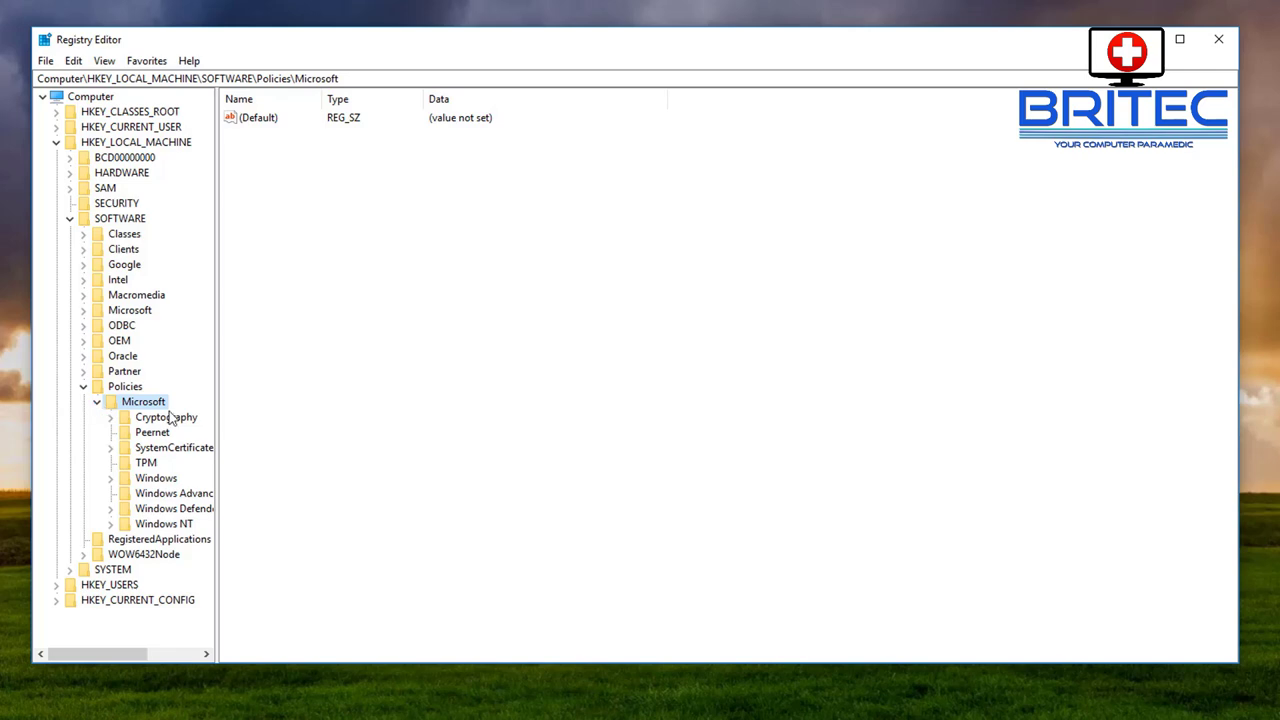
click(156, 479)
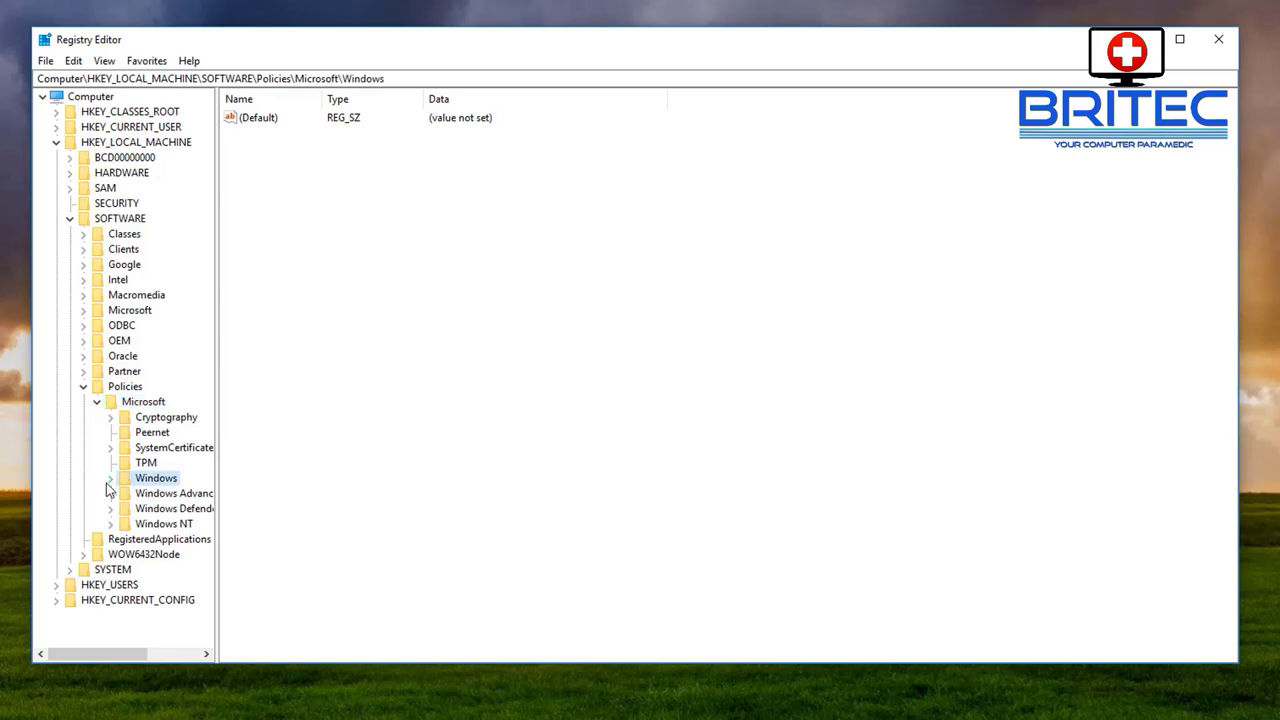
click(108, 482)
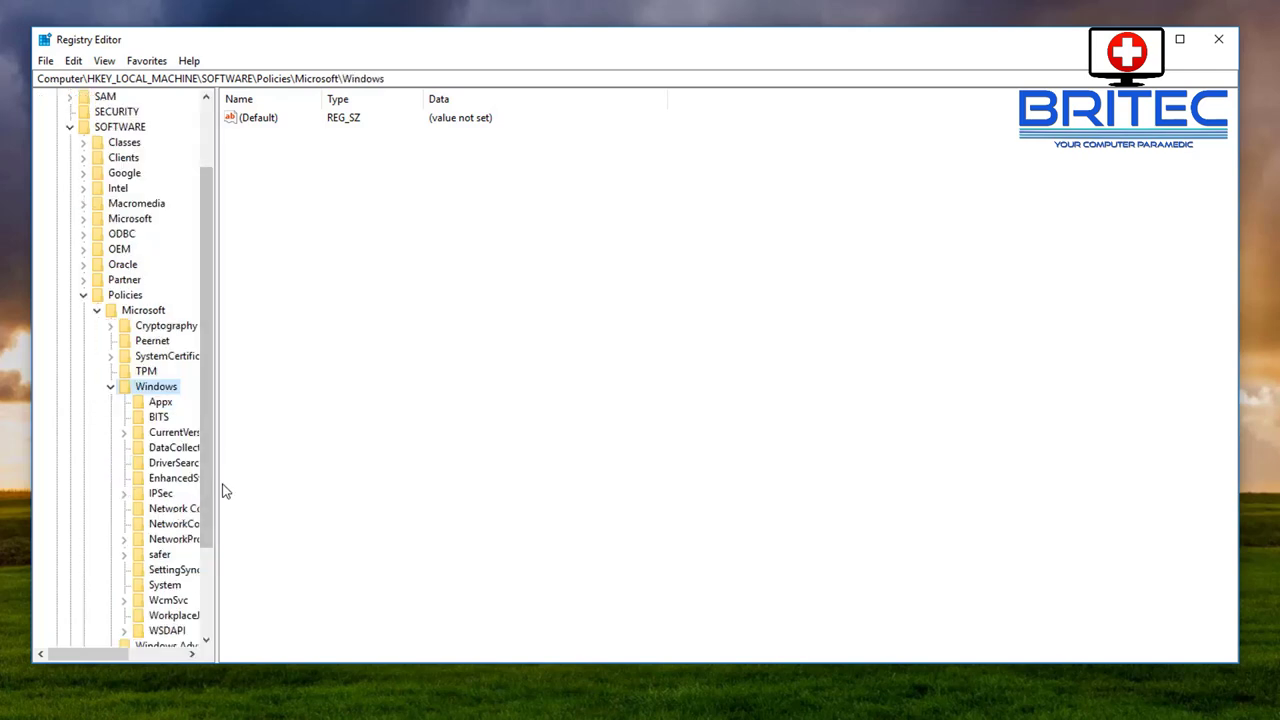
drag(218, 494, 306, 503)
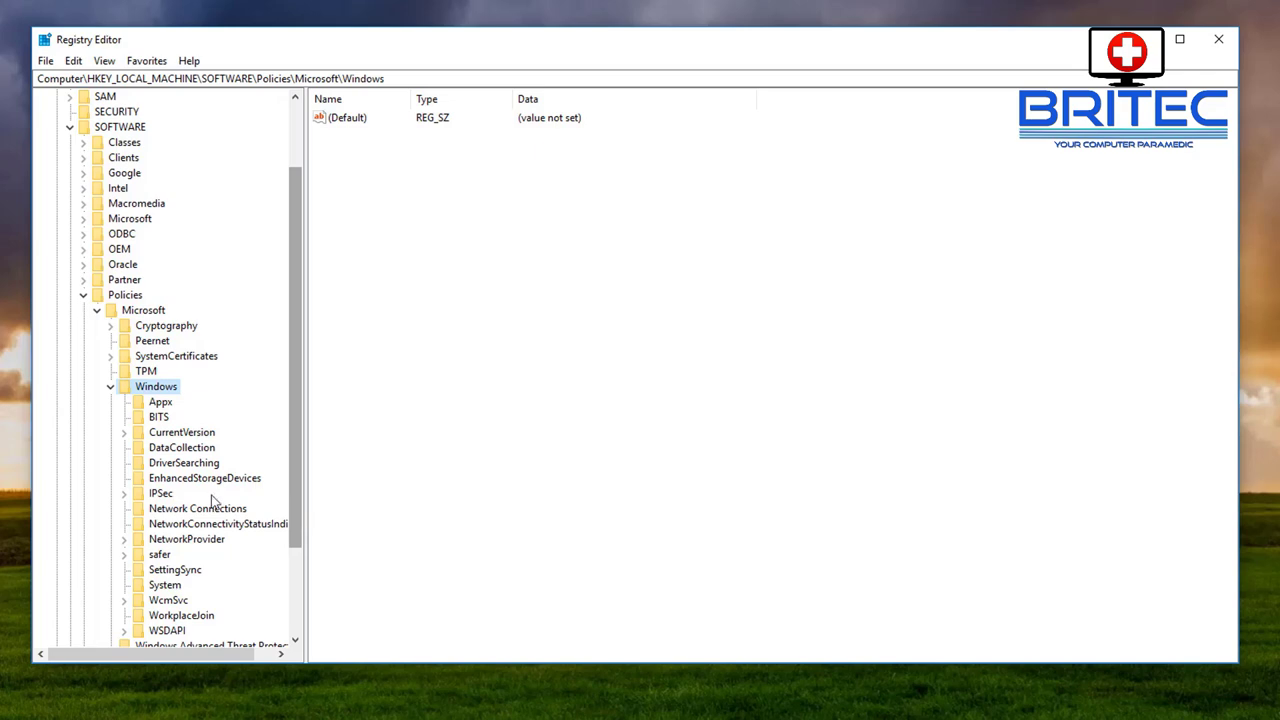
Step: Add a new key named WindowsUpdate under the Windows key and select it
right_click(165, 395)
click(155, 390)
right_click(156, 392)
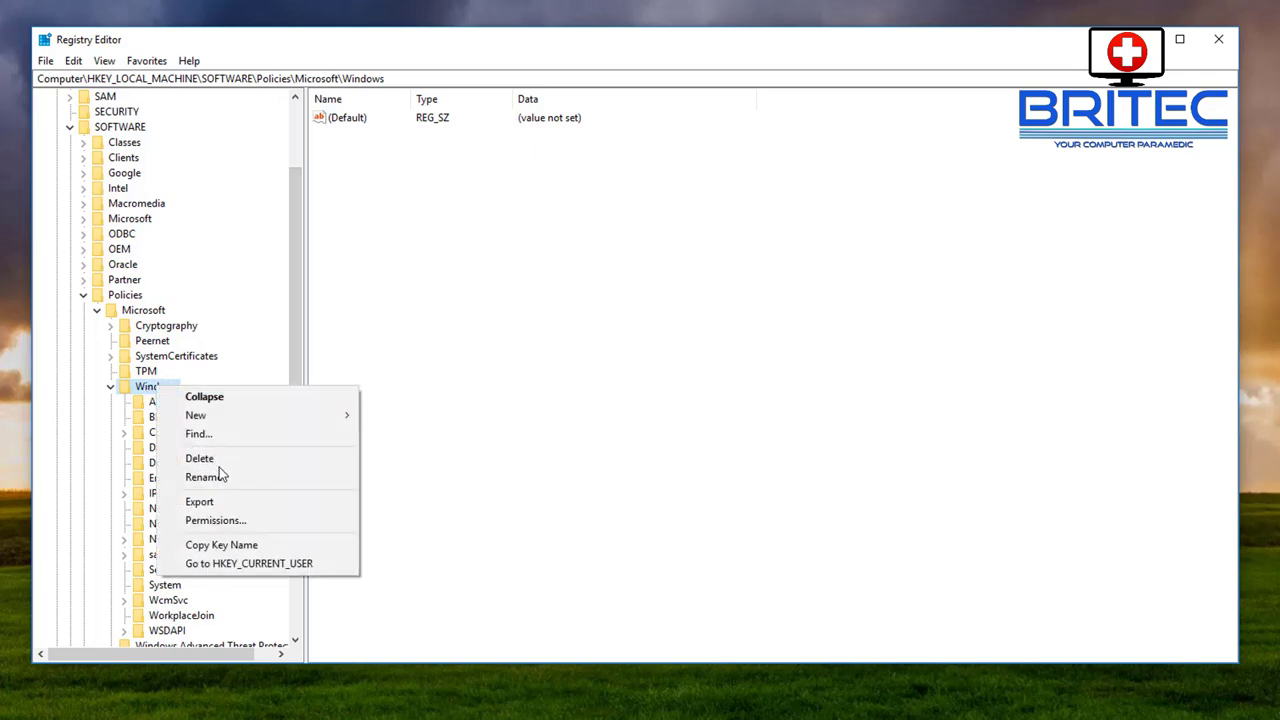
mouse_move(239, 417)
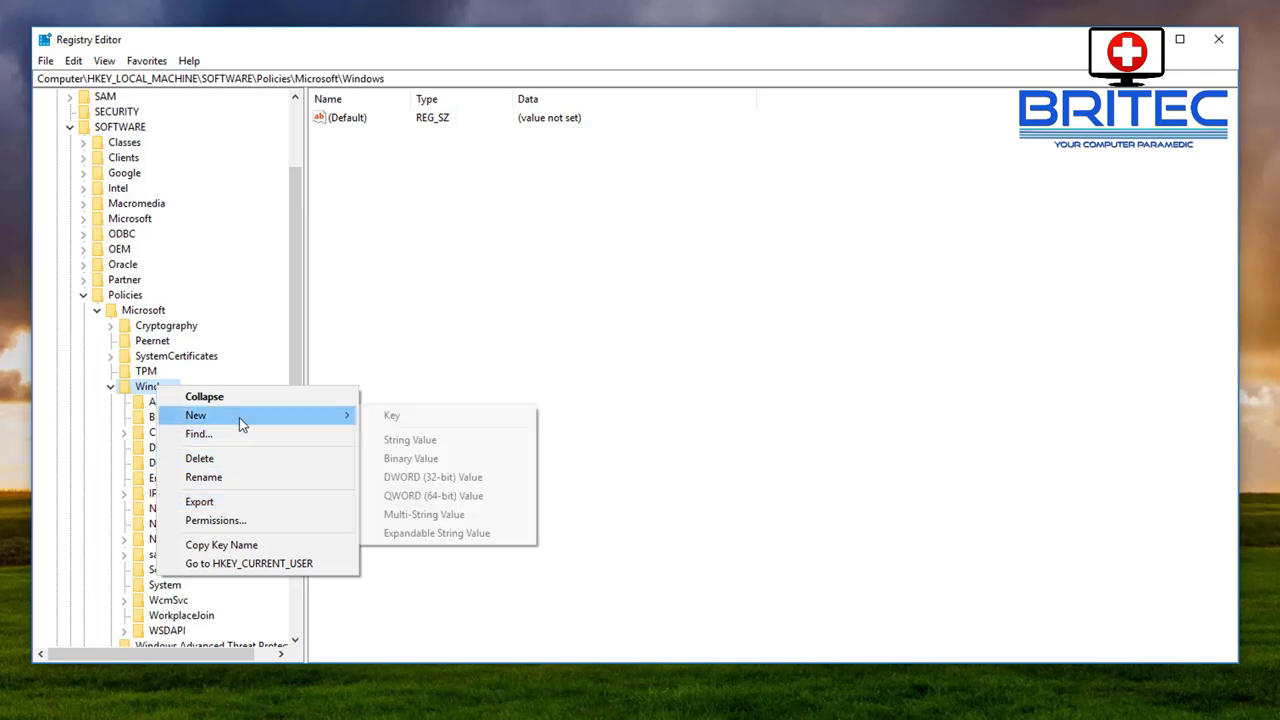
click(434, 427)
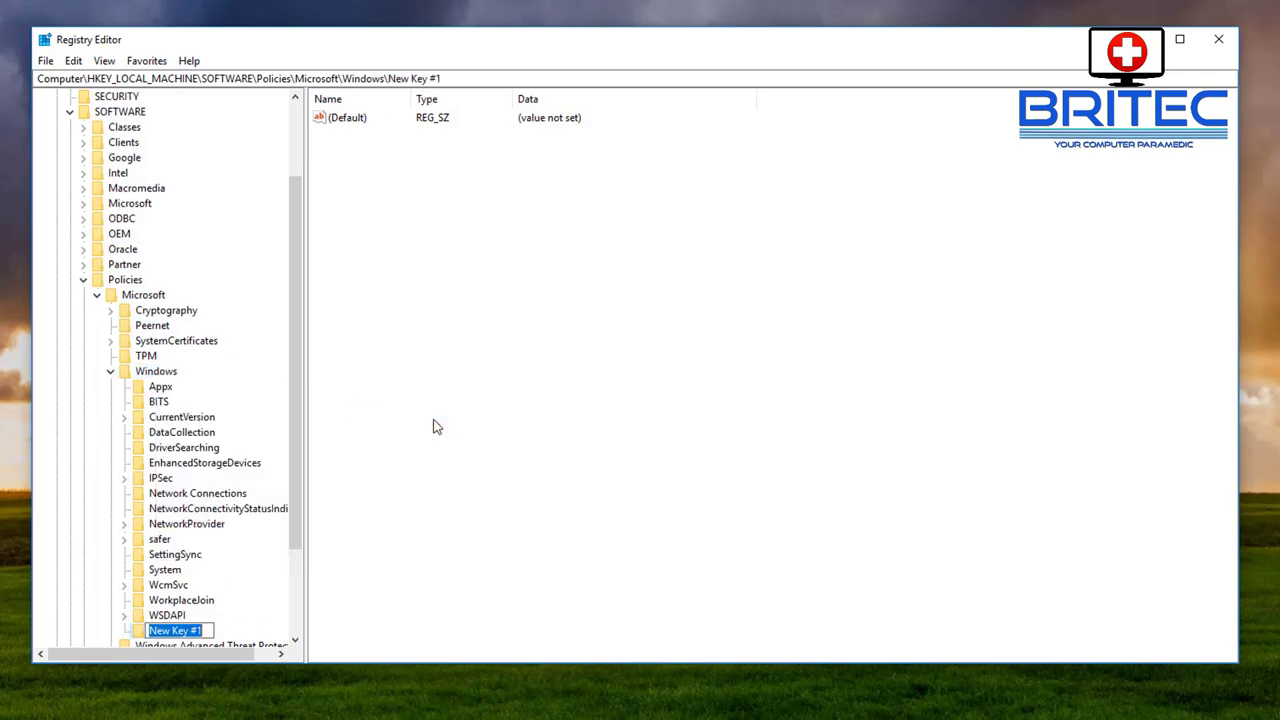
text(Windows)
text(Update)
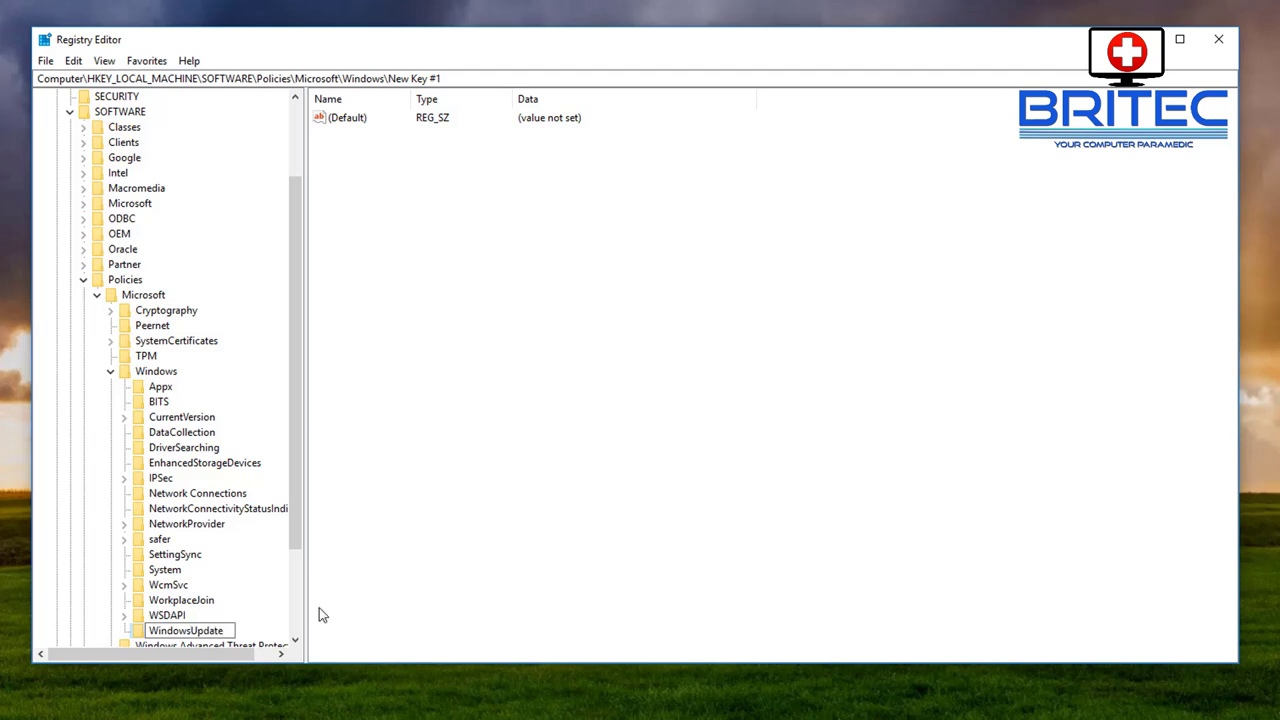
key(Return)
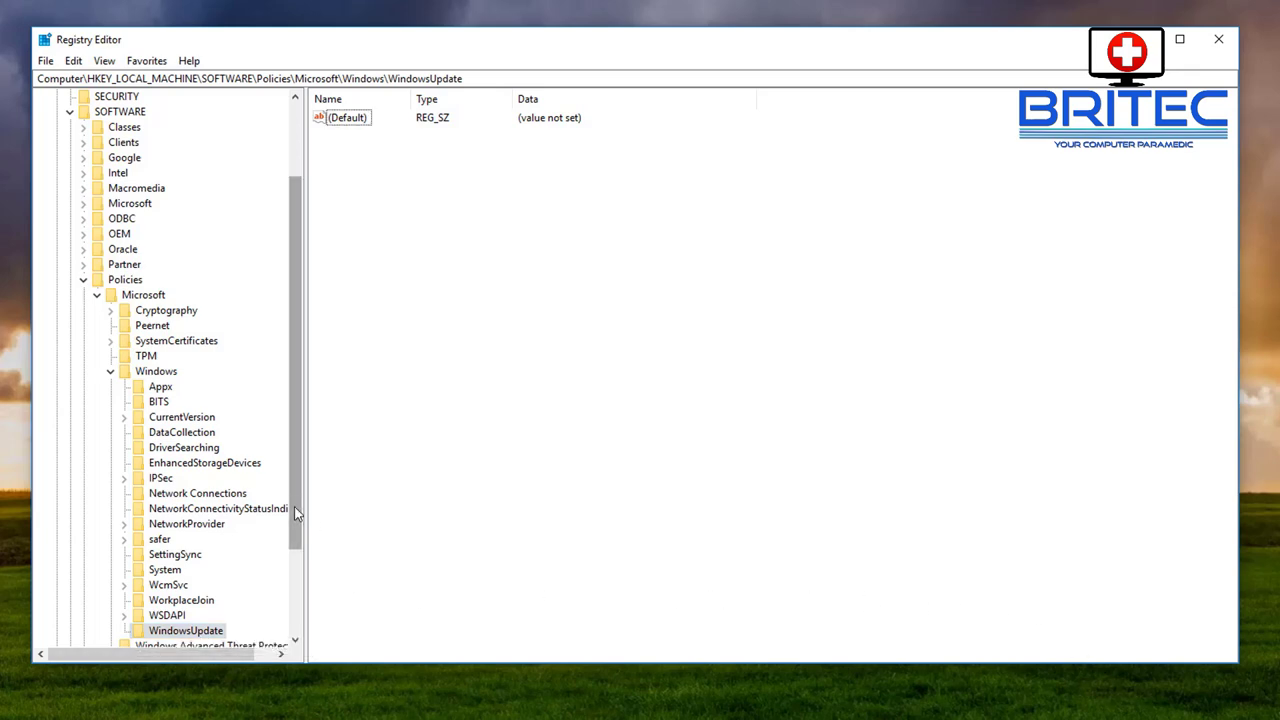
drag(294, 512, 288, 596)
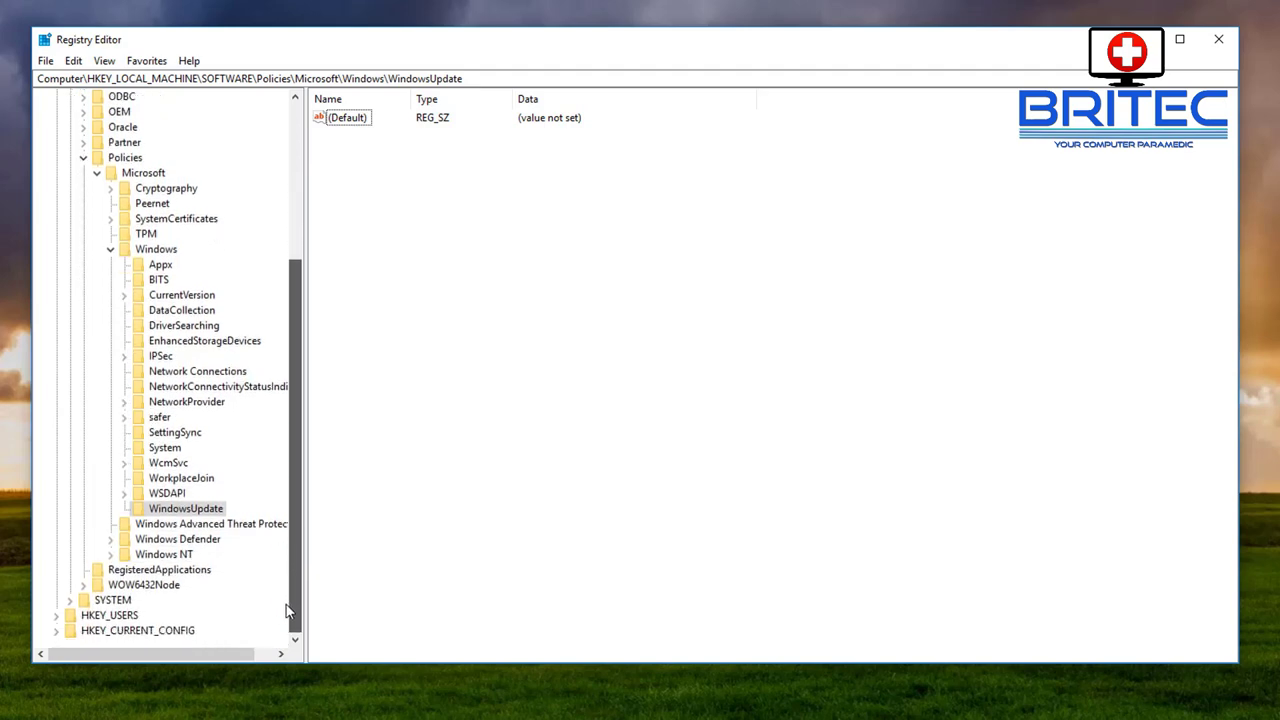
click(162, 510)
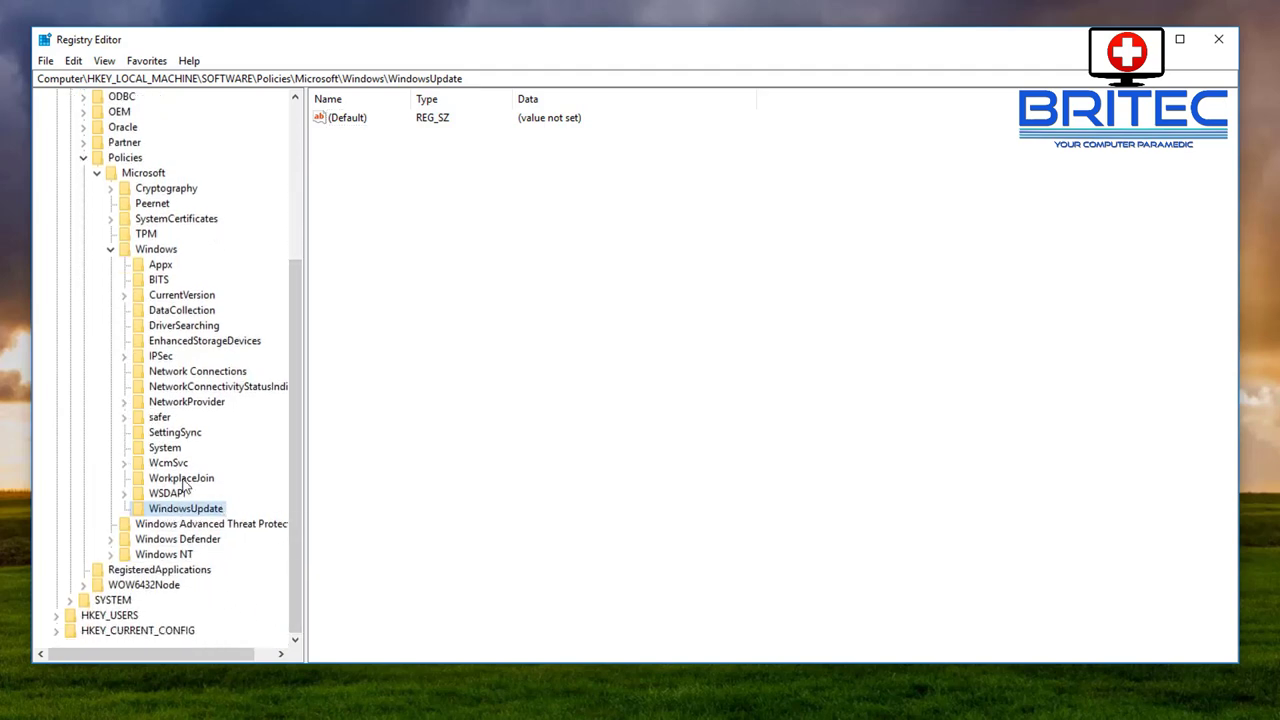
Step: Create a new subkey named AU under WindowsUpdate
right_click(188, 510)
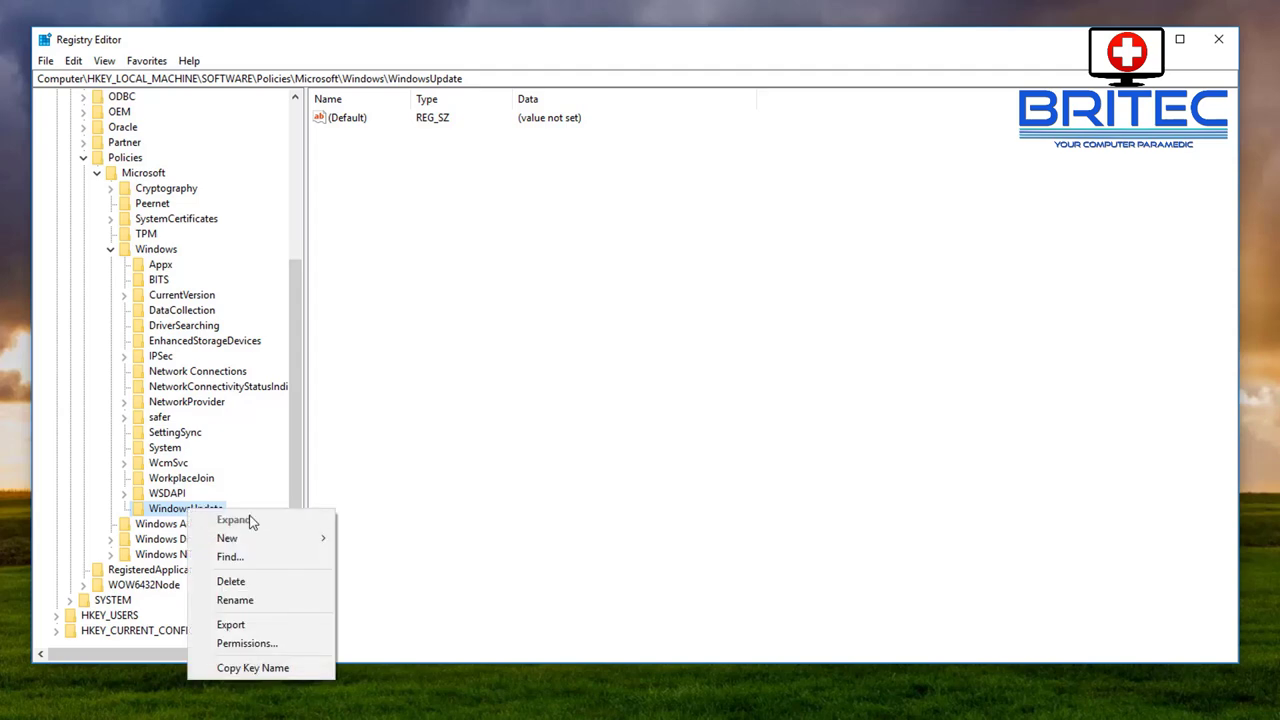
mouse_move(251, 545)
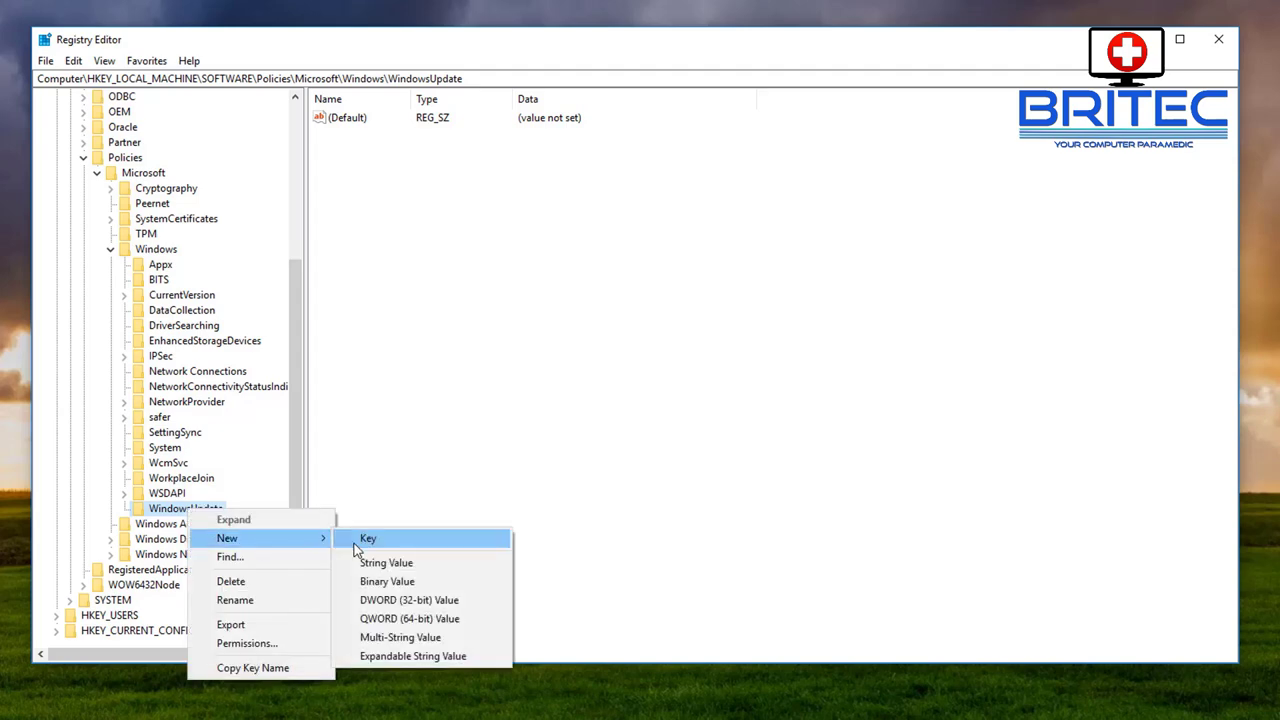
click(362, 540)
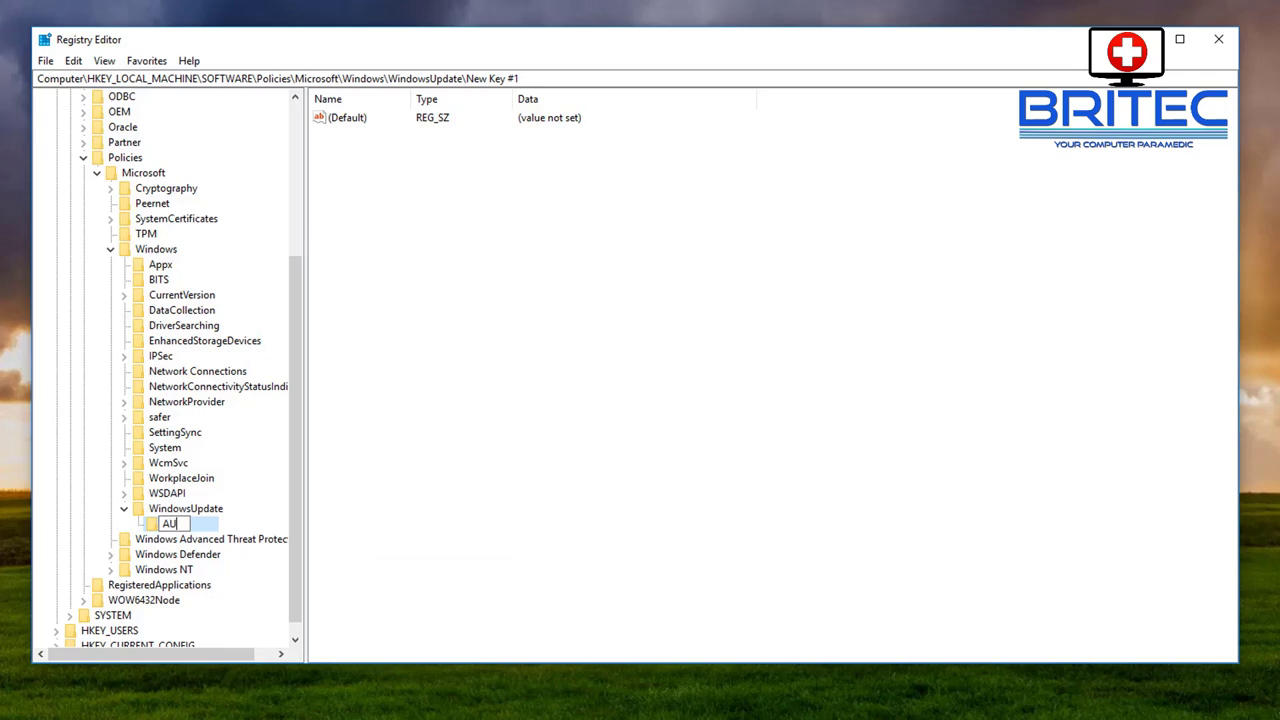
key(Return)
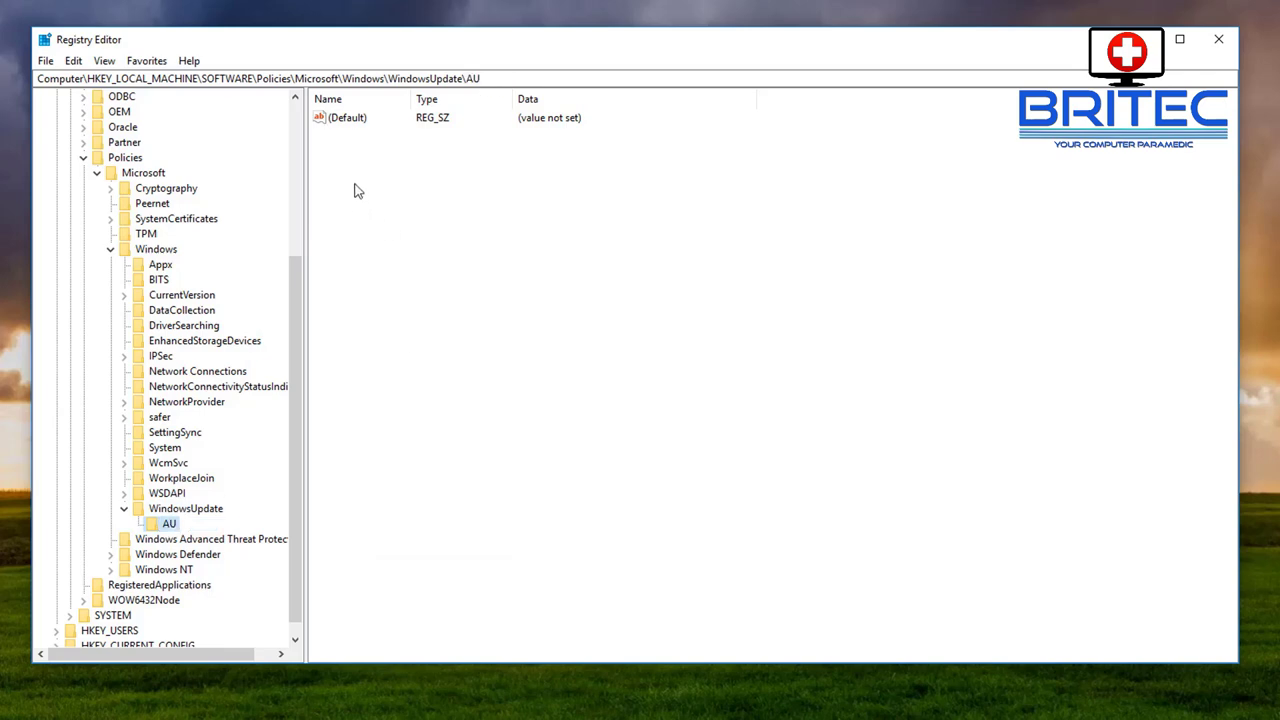
Step: Add a DWORD (32-bit) value AUOptions in AU and set its data to 2
right_click(357, 191)
mouse_move(413, 195)
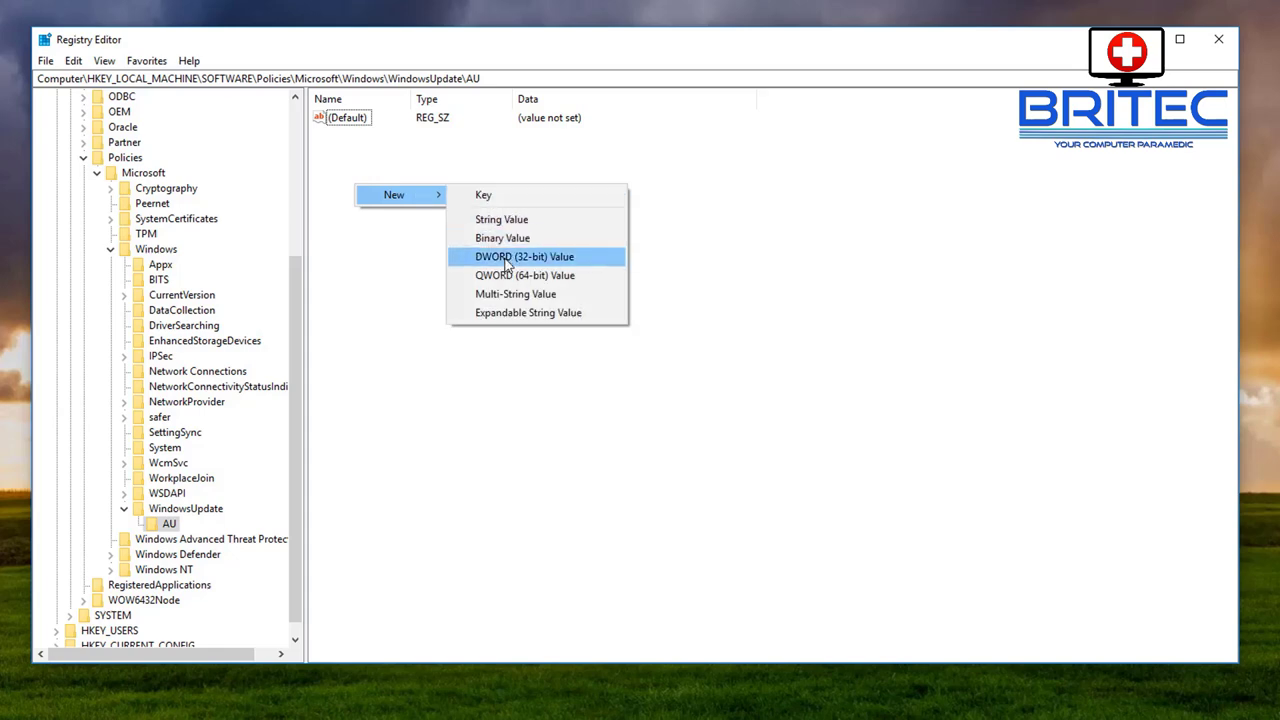
click(507, 259)
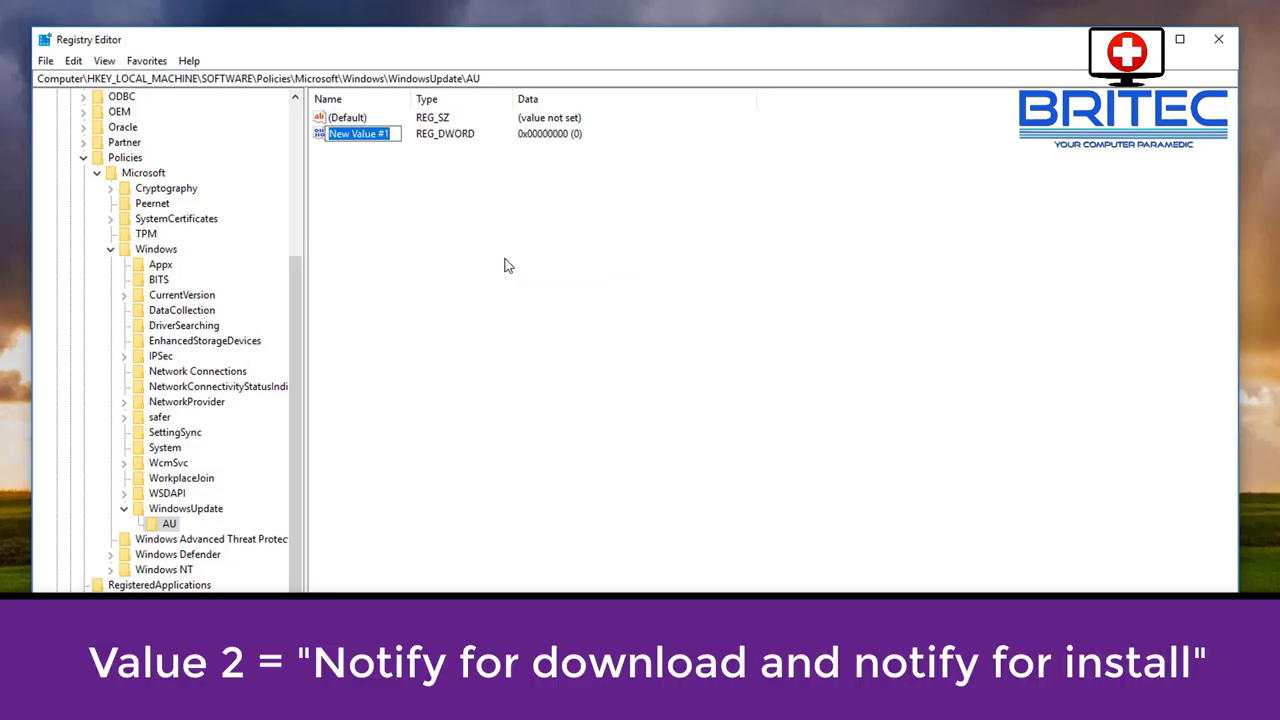
text(AUOptions)
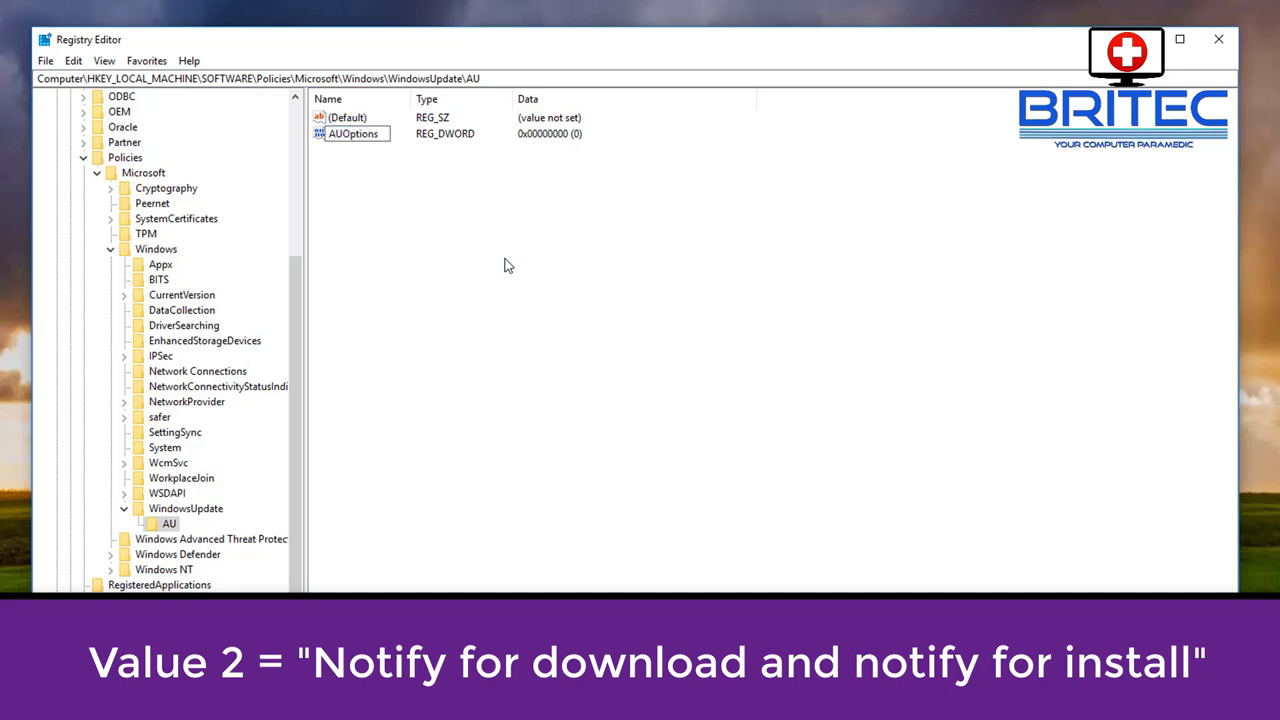
key(Return)
double_click(358, 138)
drag(236, 131, 474, 195)
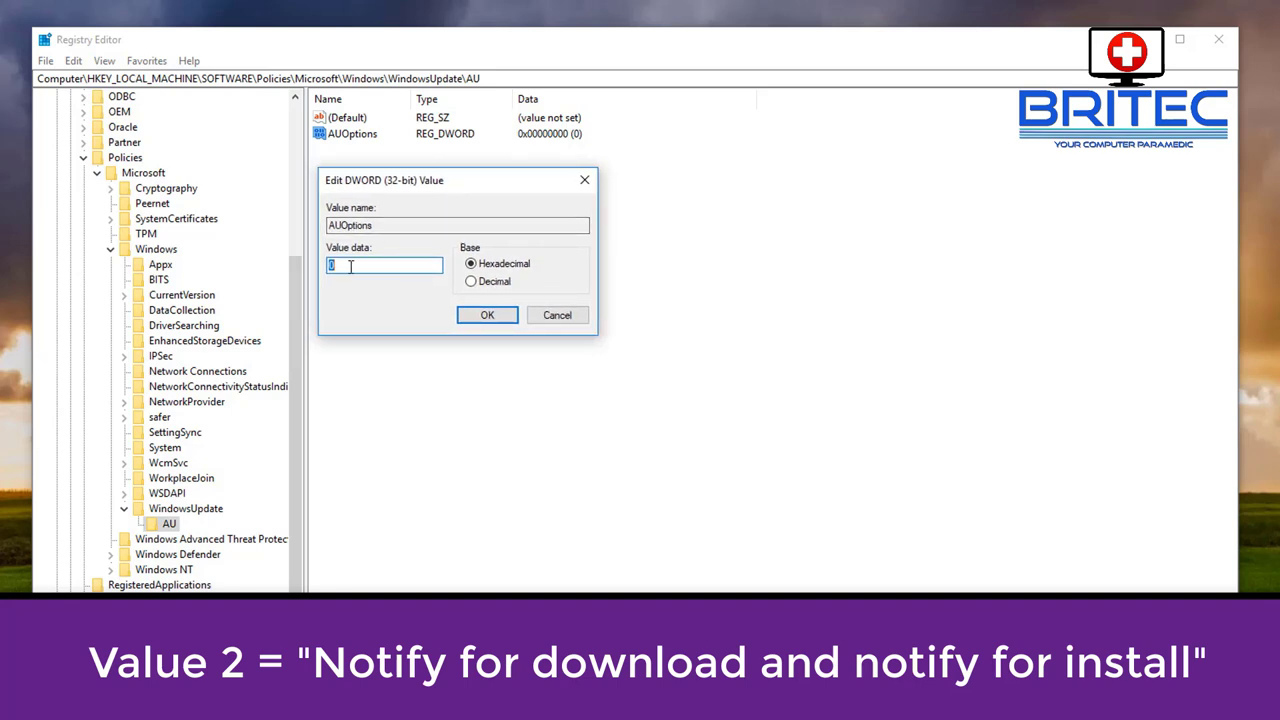
text(2)
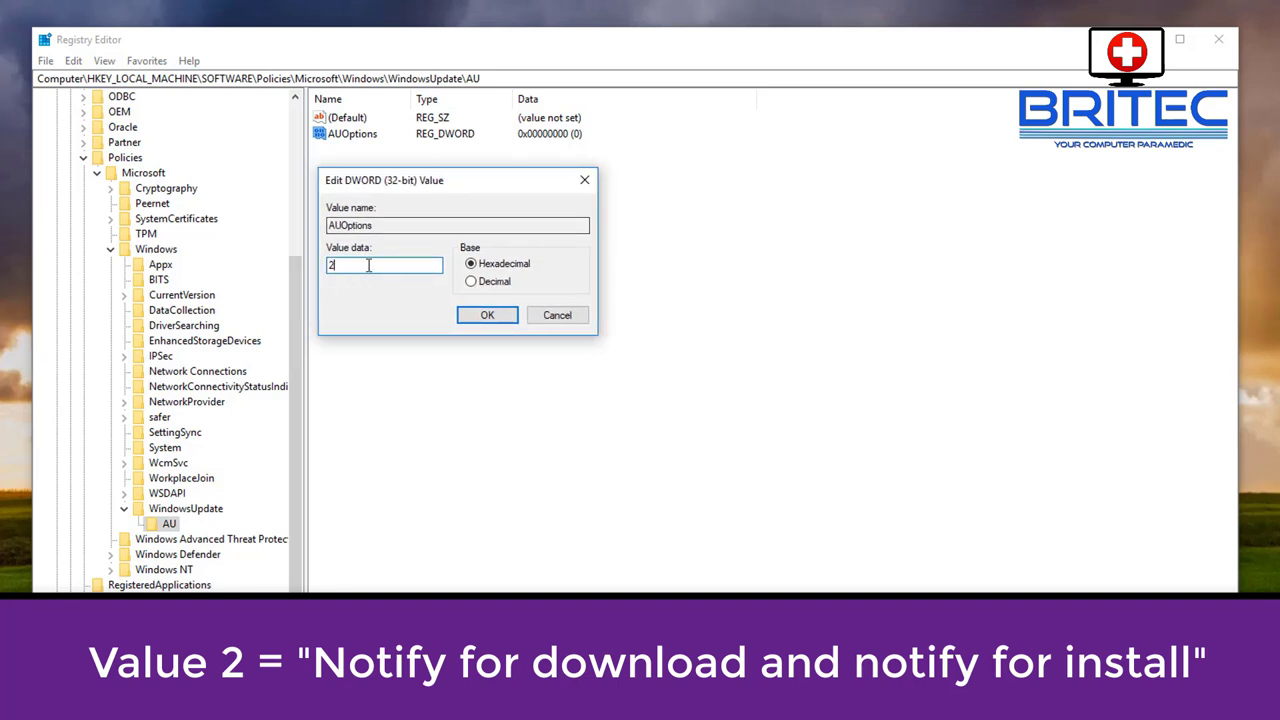
click(489, 315)
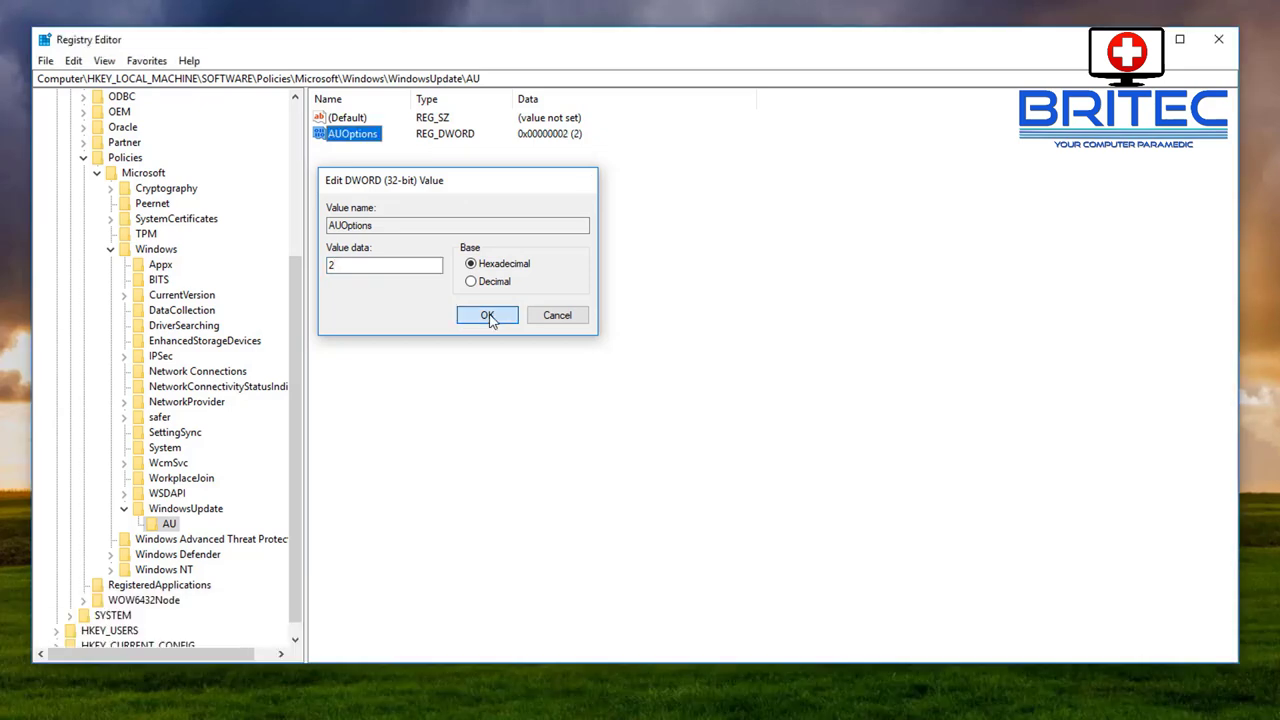
Step: Collapse the registry tree from WindowsUpdate back up to HKEY_LOCAL_MACHINE
click(124, 508)
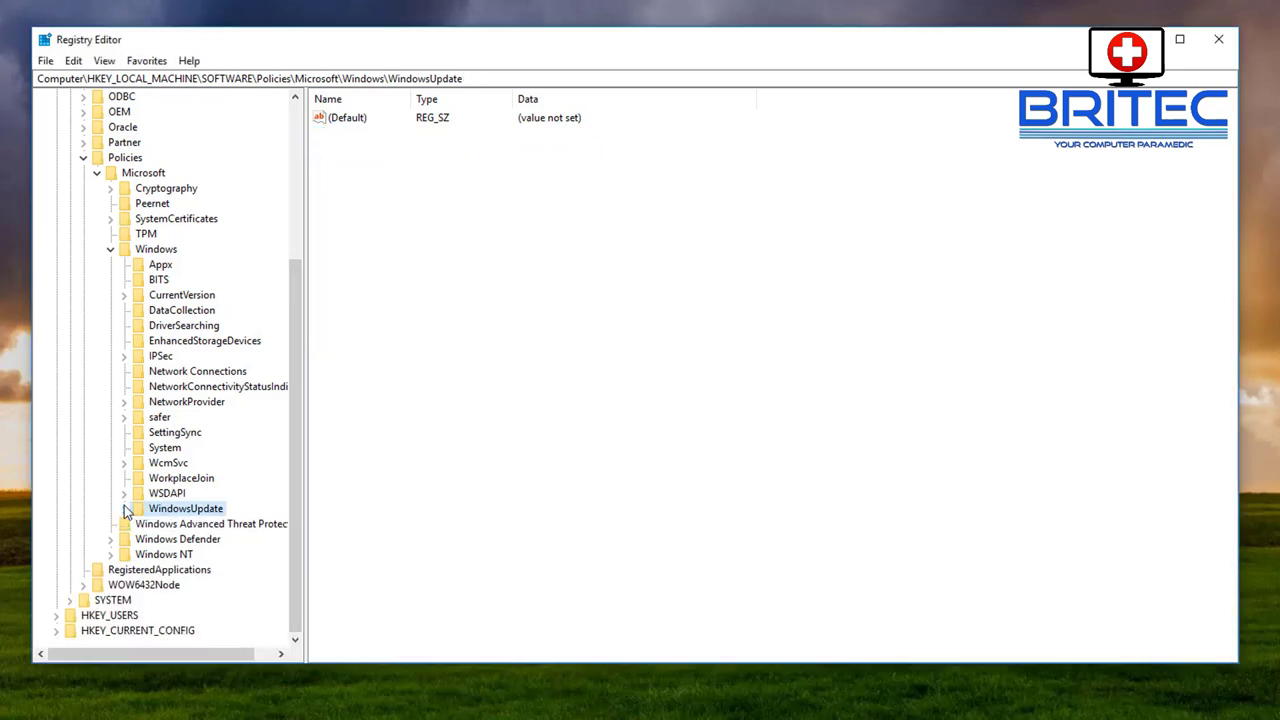
click(110, 249)
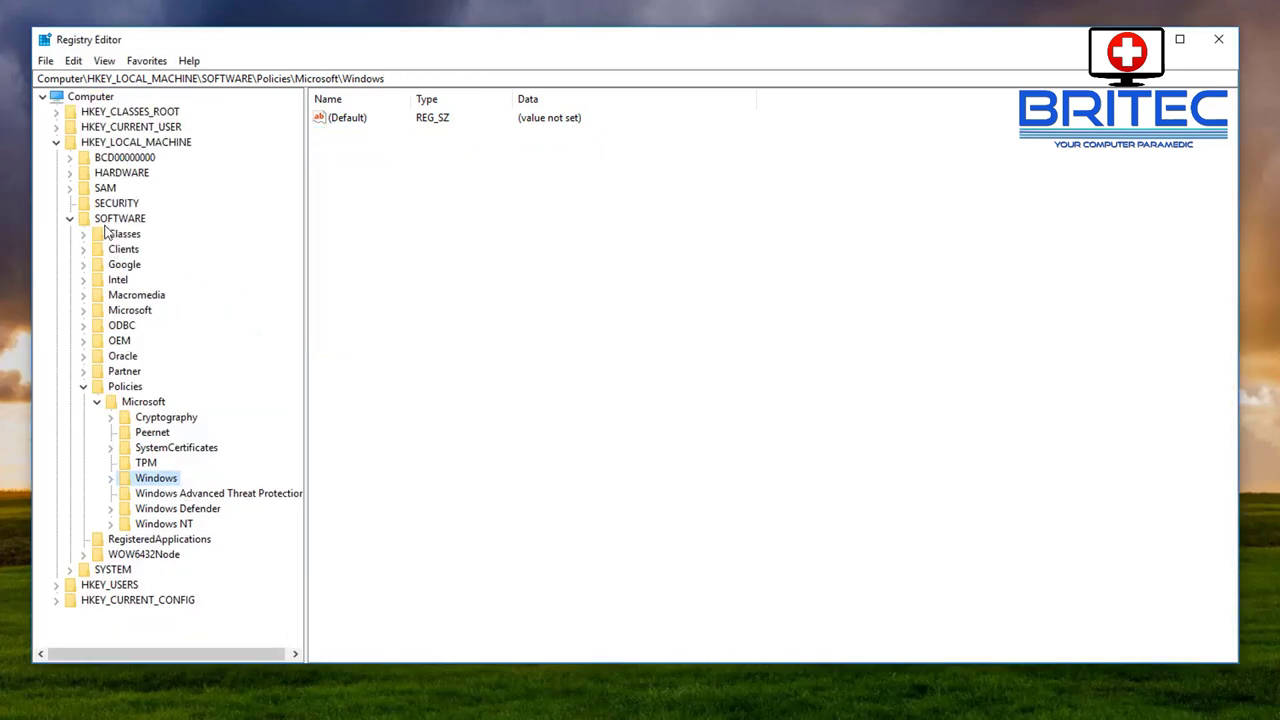
click(97, 401)
click(83, 386)
click(69, 218)
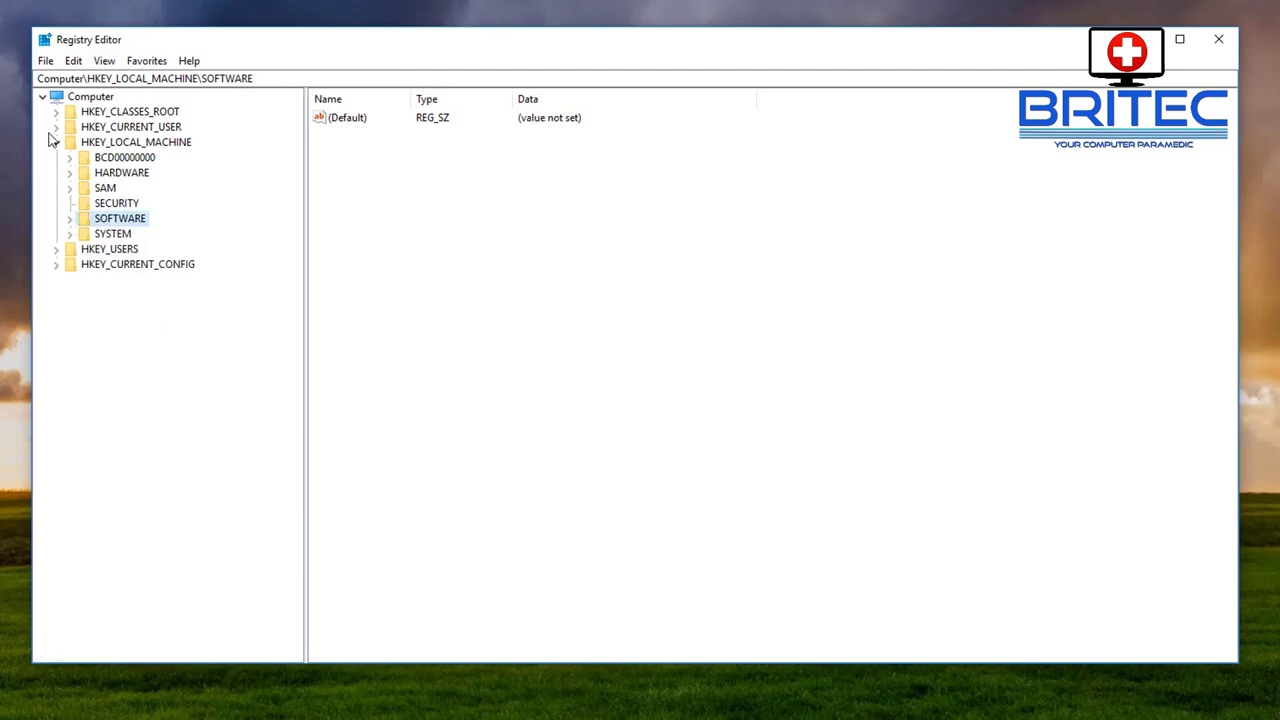
click(57, 143)
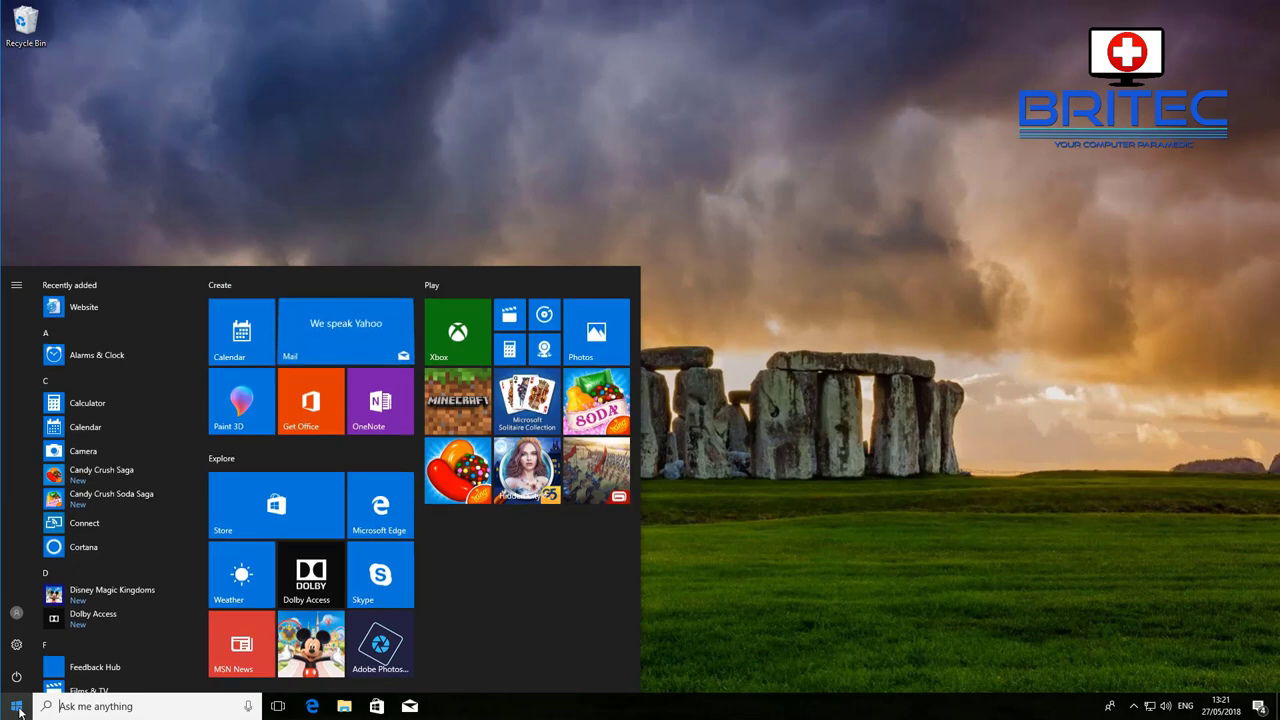
Step: Turn on 'Set as metered connection' for the VM3306908 Wi-Fi network
click(16, 644)
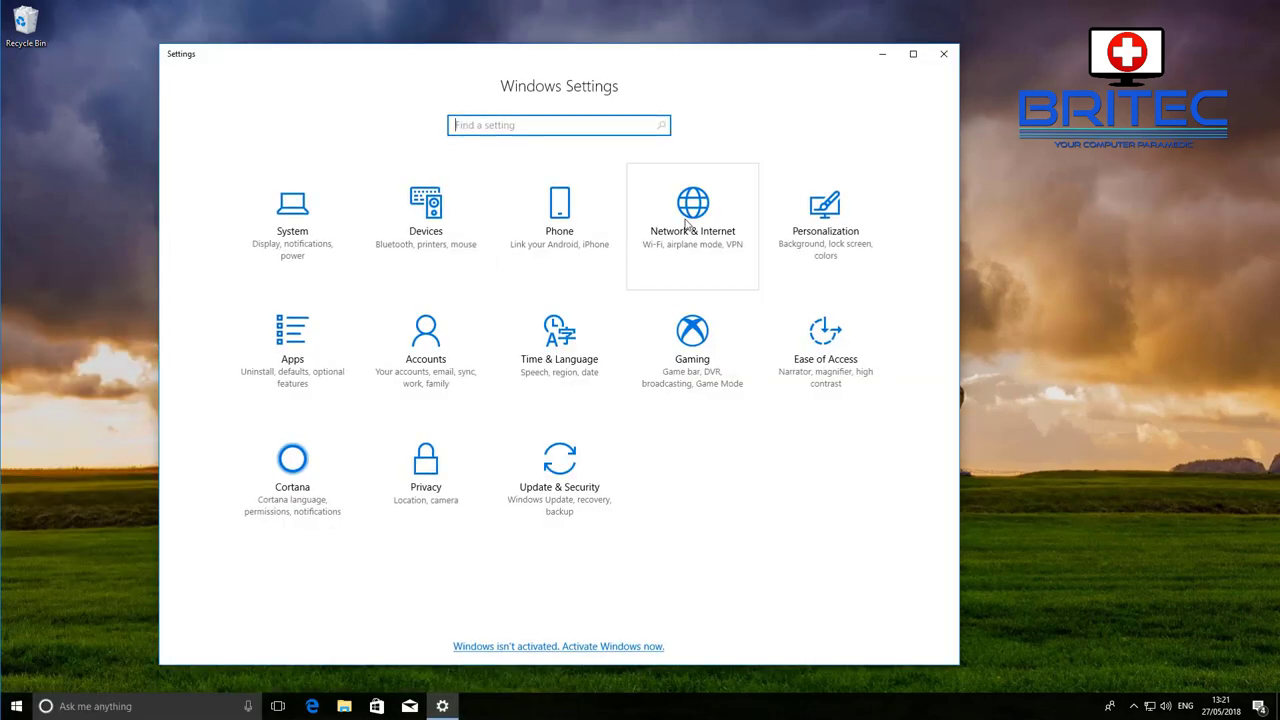
click(688, 224)
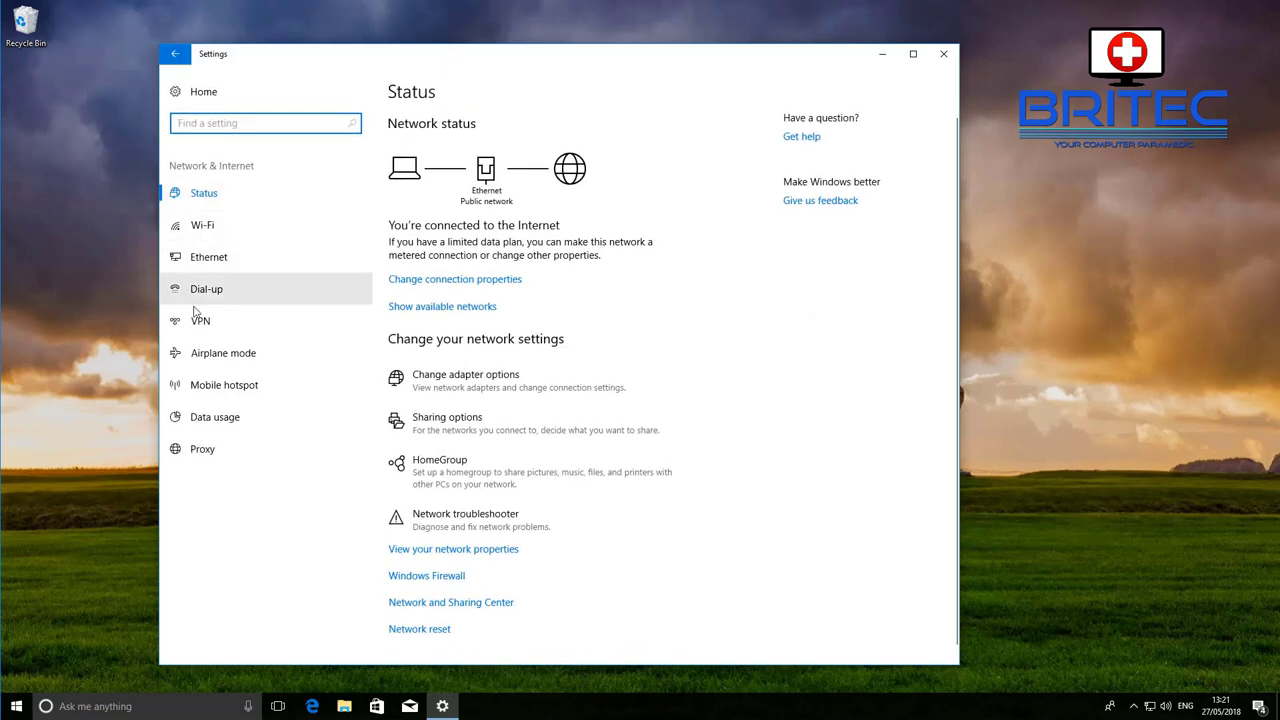
click(203, 228)
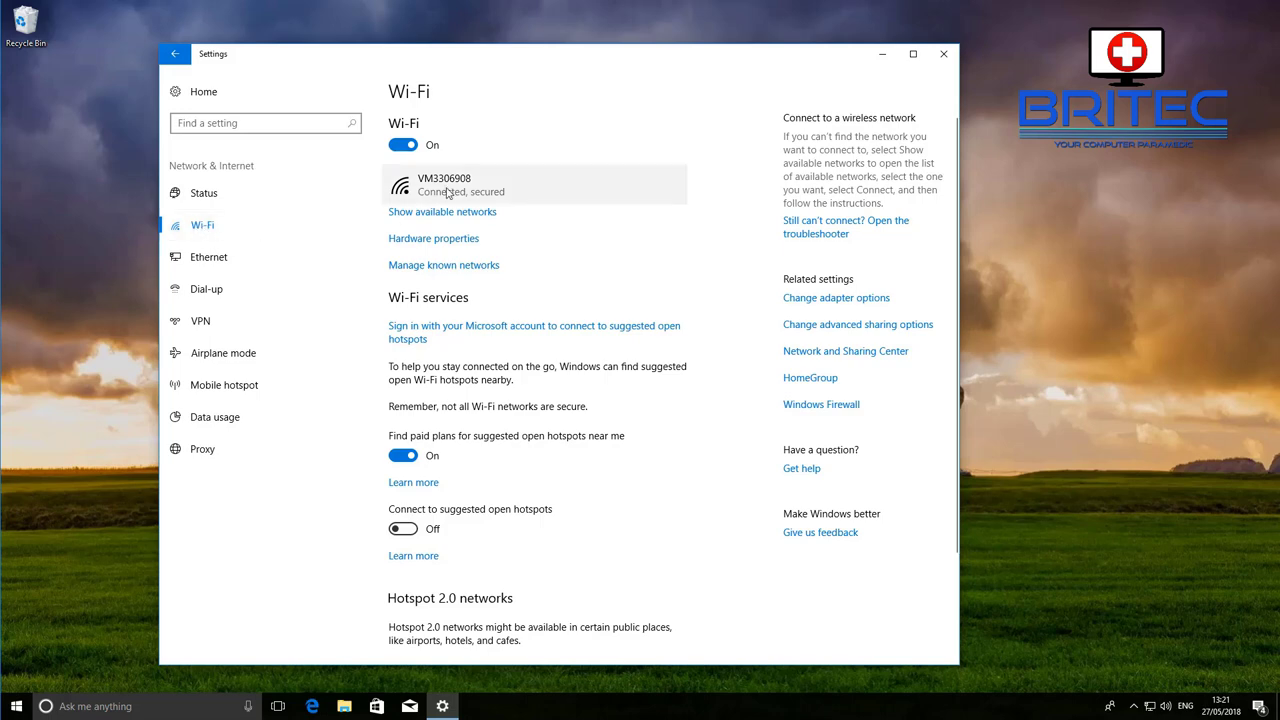
click(589, 201)
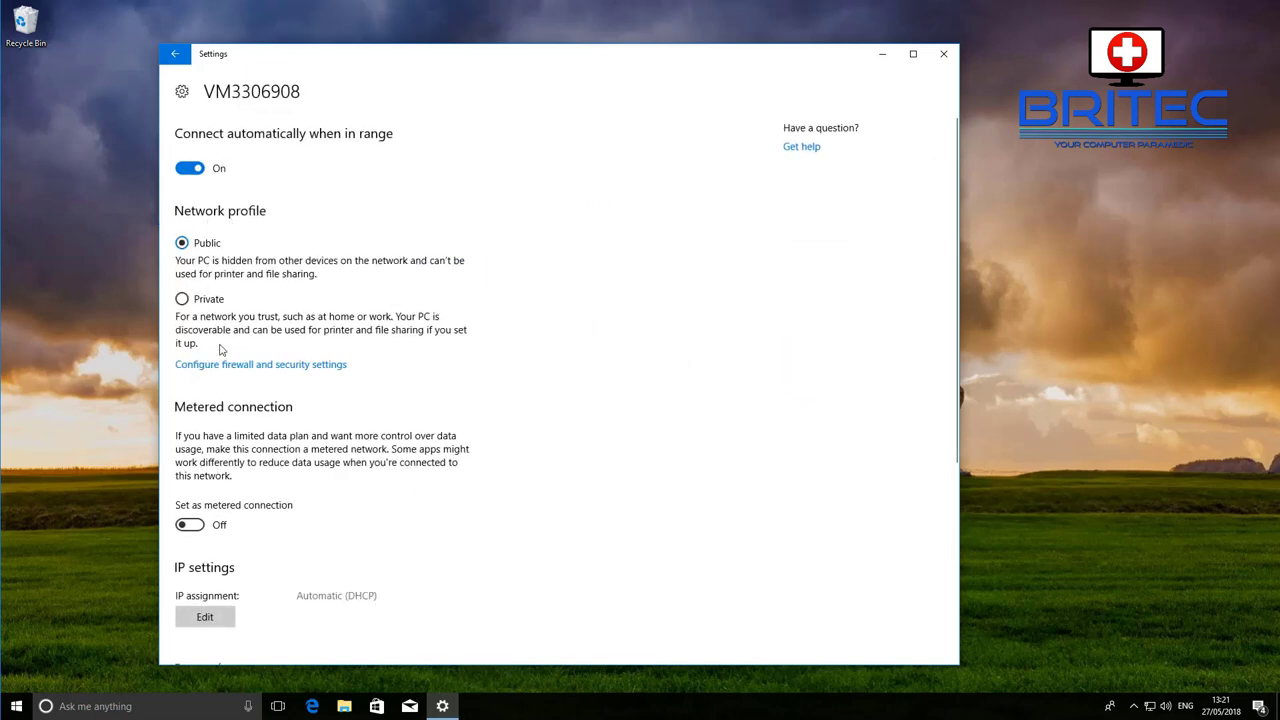
scroll(222, 468, down, 5)
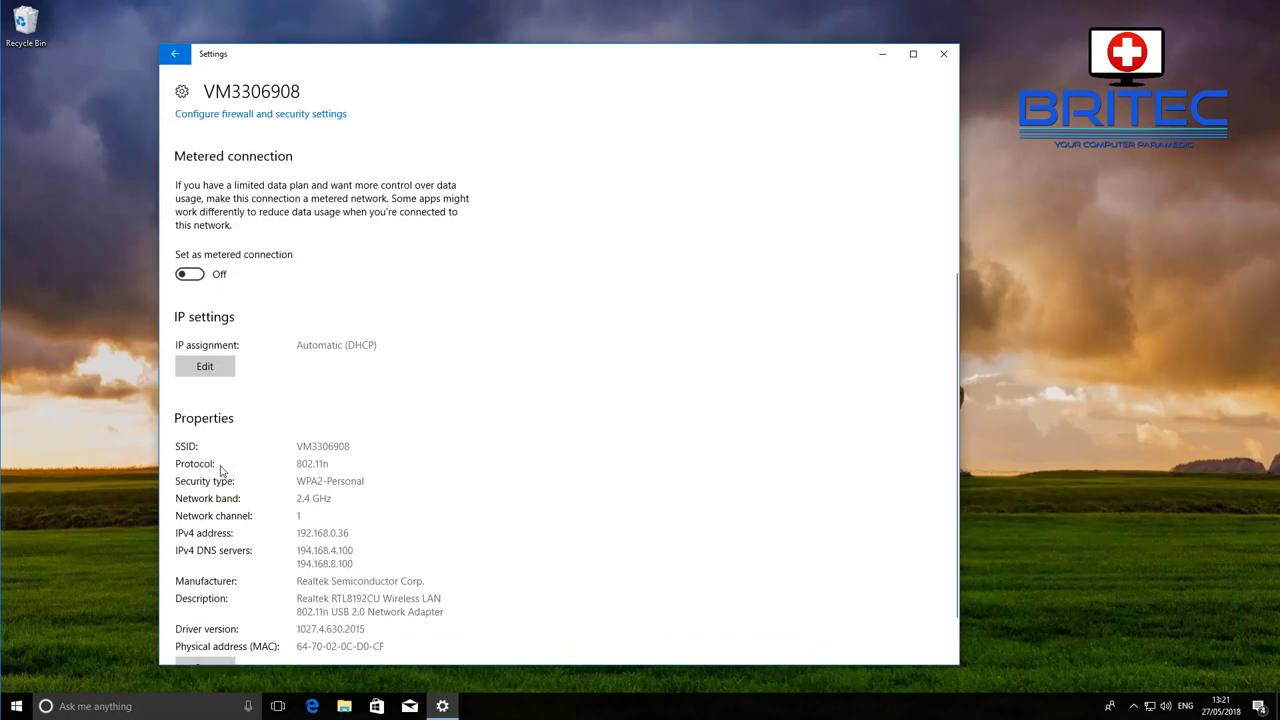
click(191, 276)
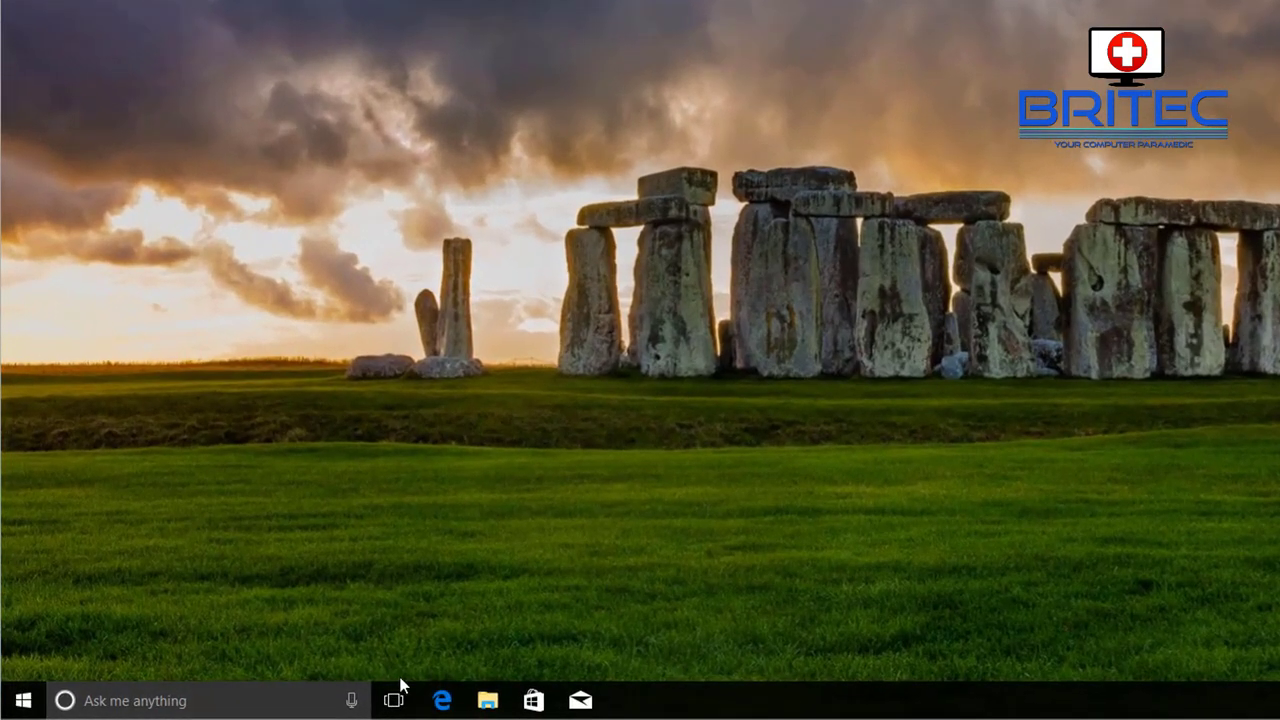
Step: Launch gpedit.msc and navigate to Administrative Templates > Windows Components > Windows Update
click(265, 690)
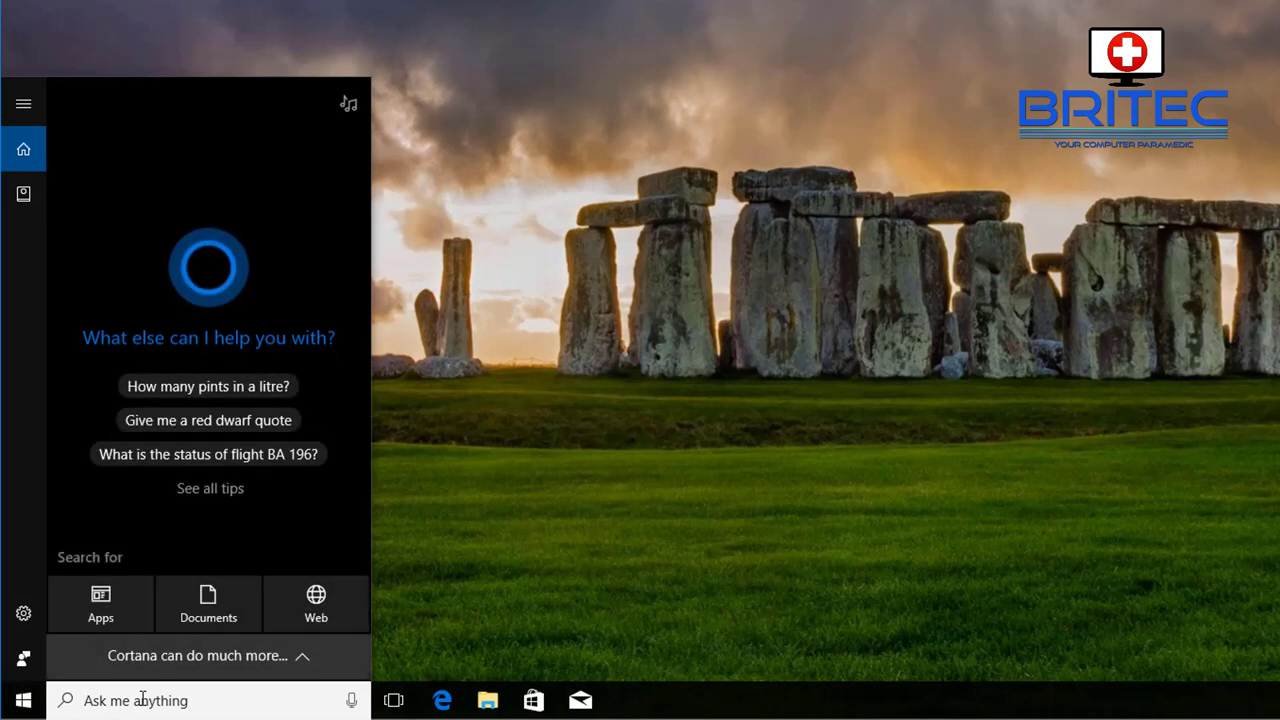
text(gpedit)
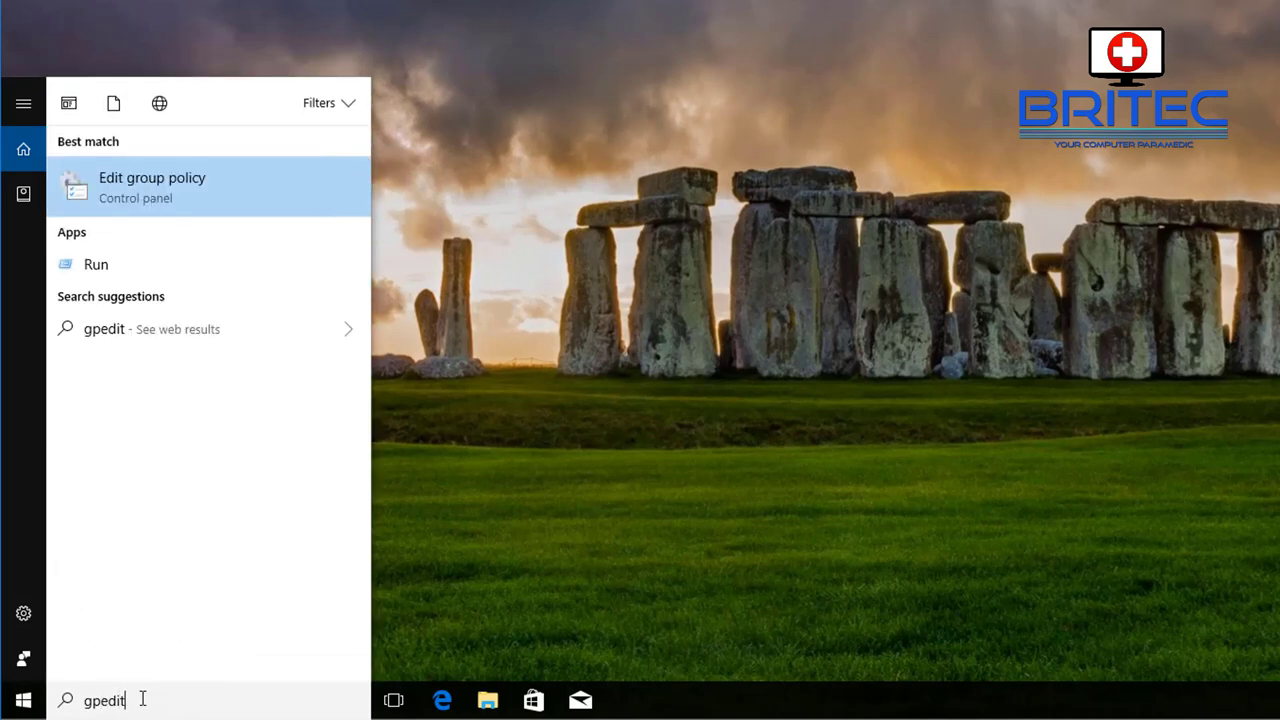
text(.msc)
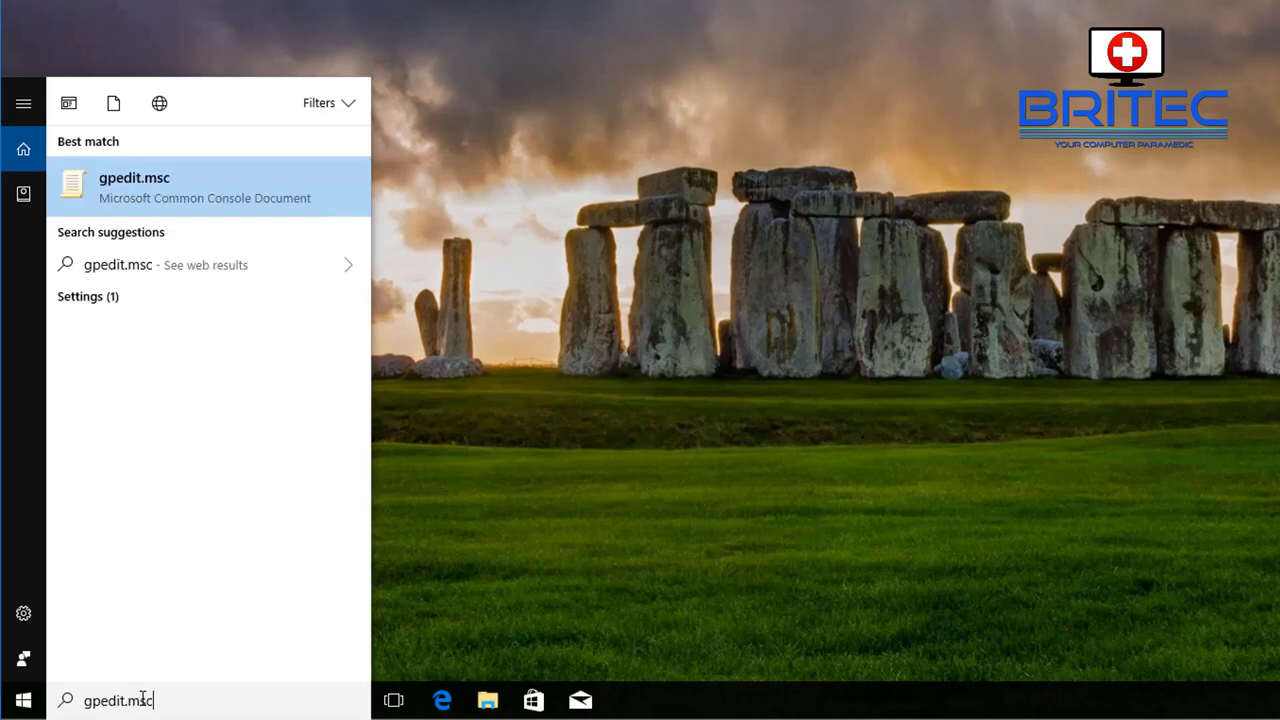
click(111, 186)
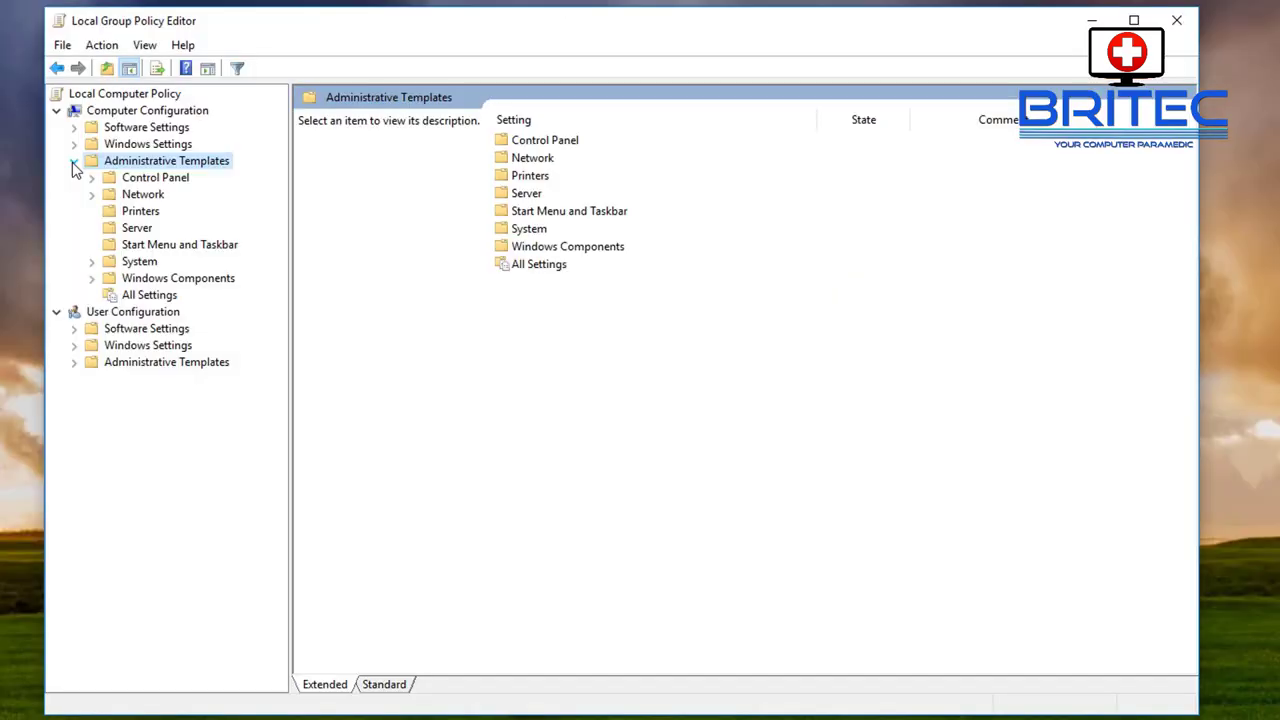
click(180, 278)
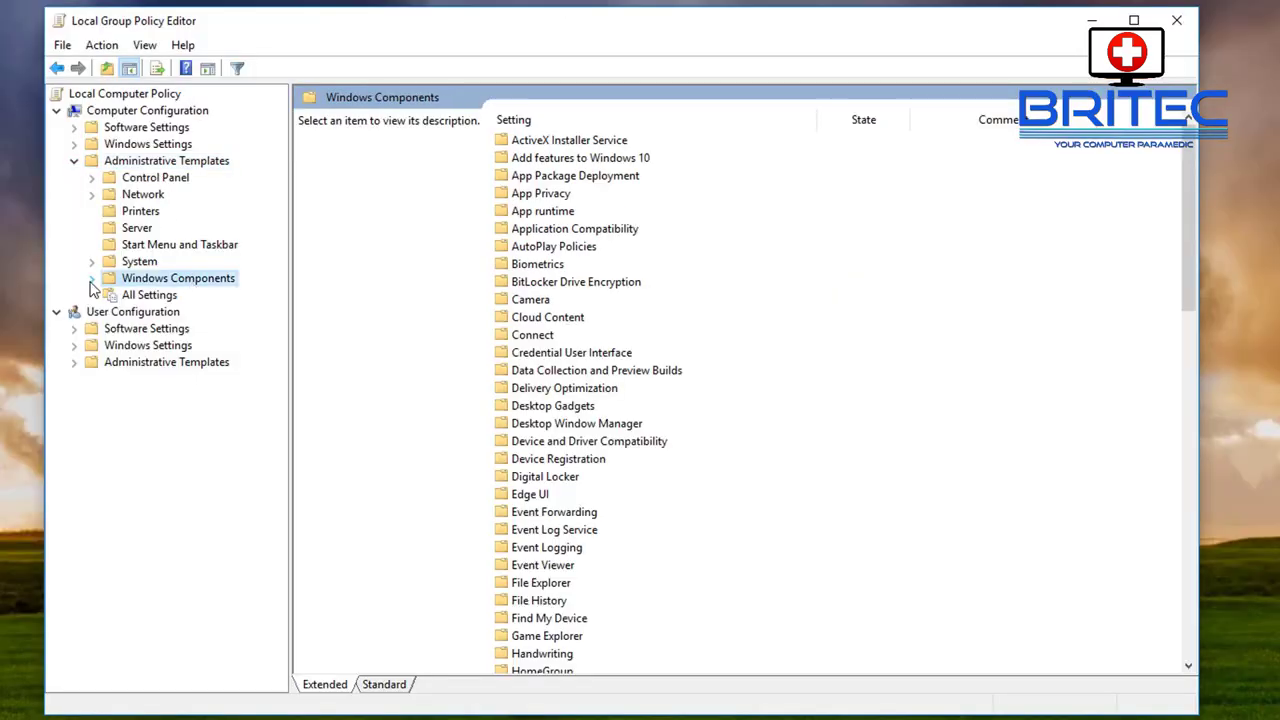
click(91, 278)
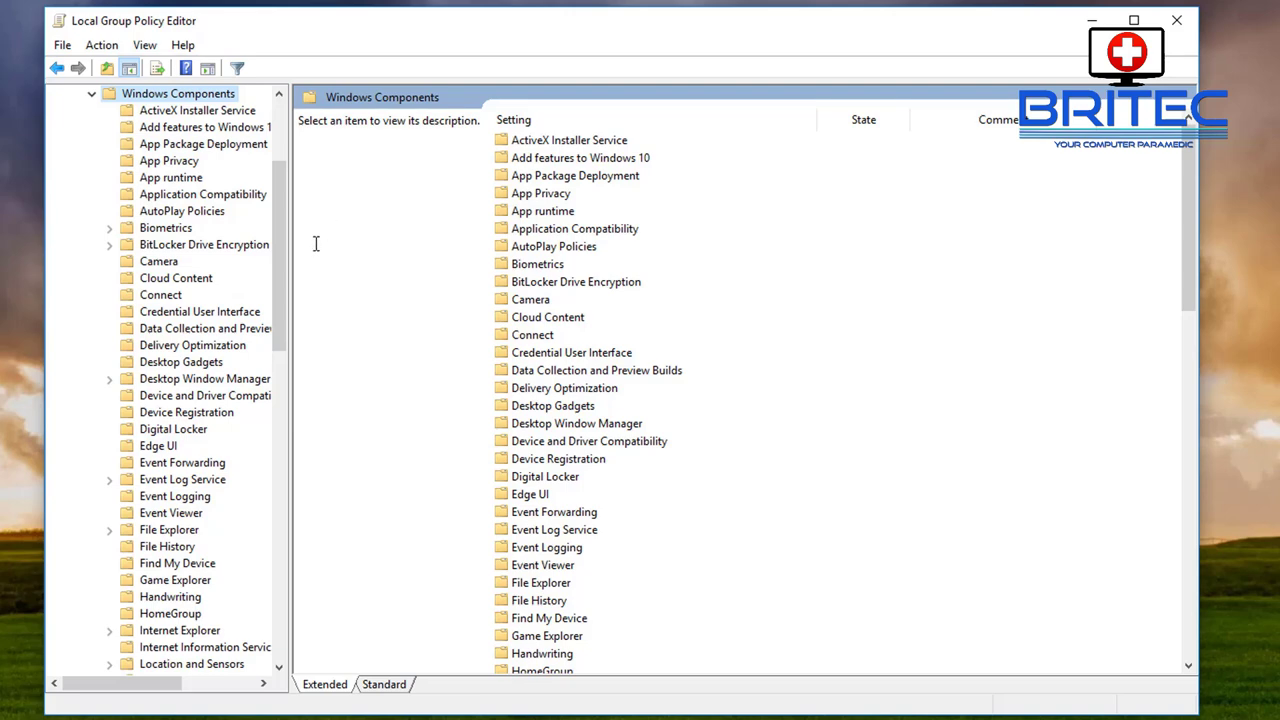
drag(279, 280, 208, 590)
click(190, 581)
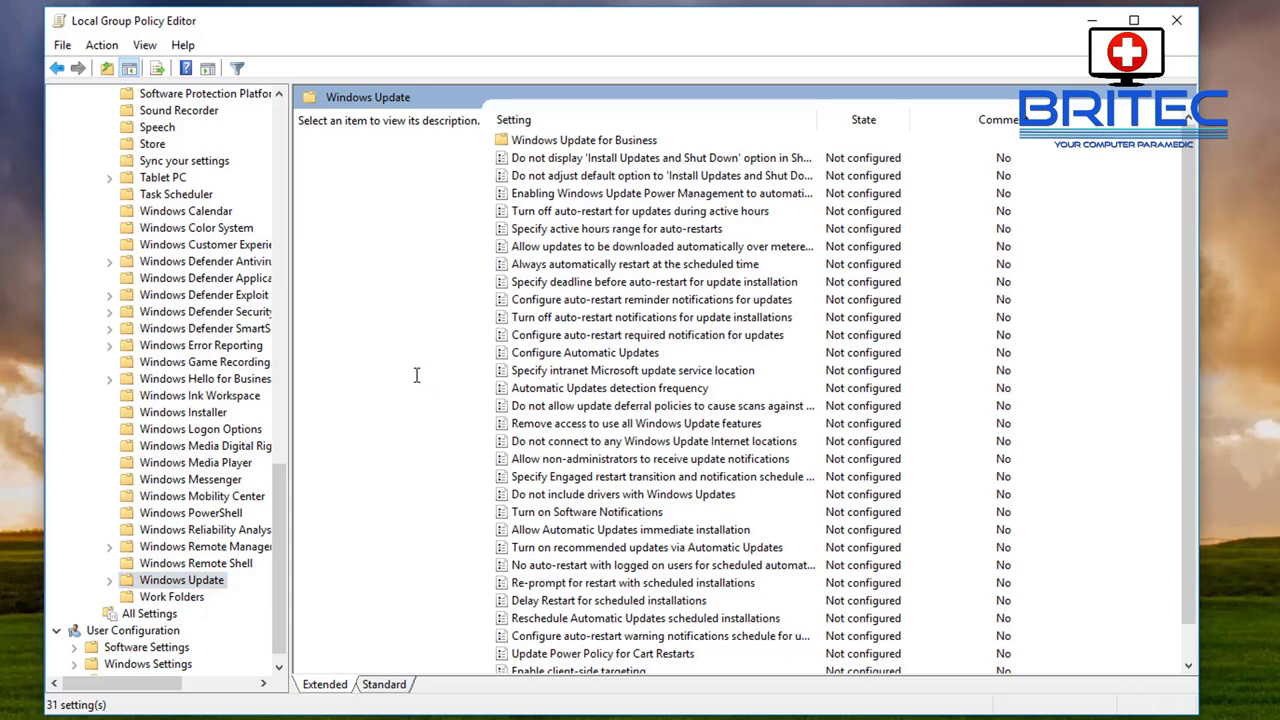
Step: Switch the Configure Automatic Updates policy to Disabled, then apply and confirm the change
click(584, 355)
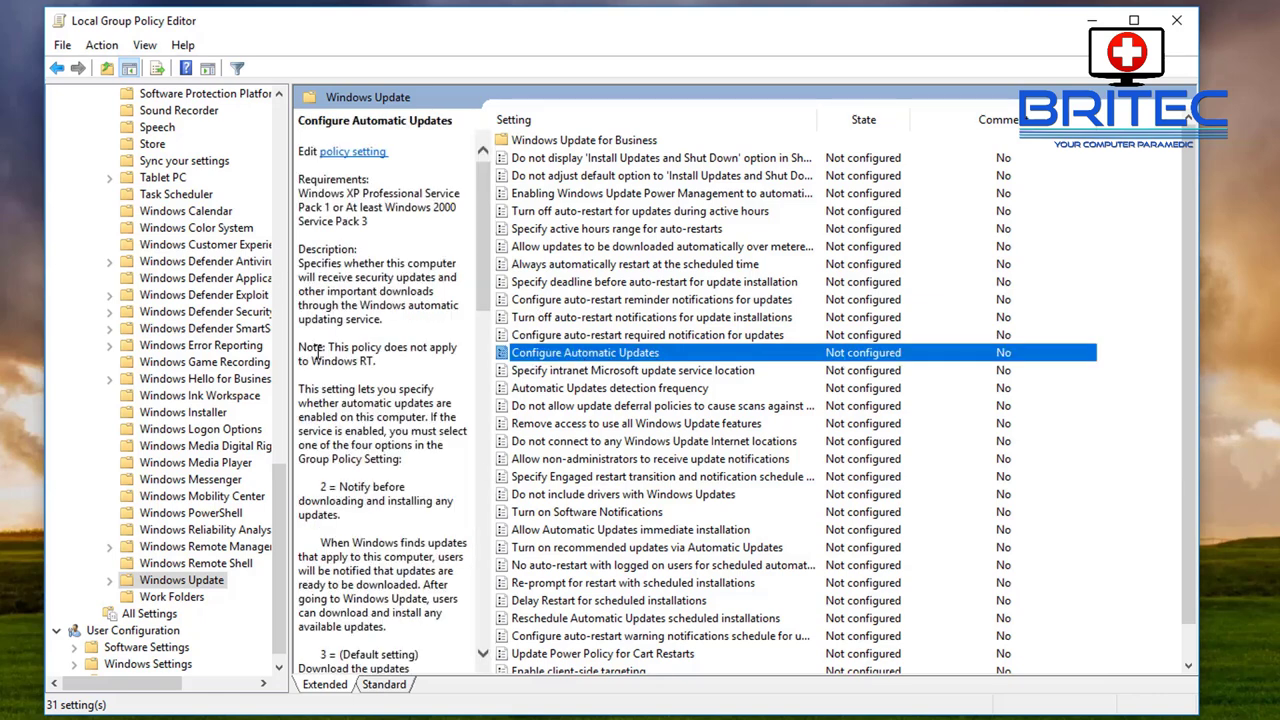
double_click(604, 356)
drag(219, 0, 880, 120)
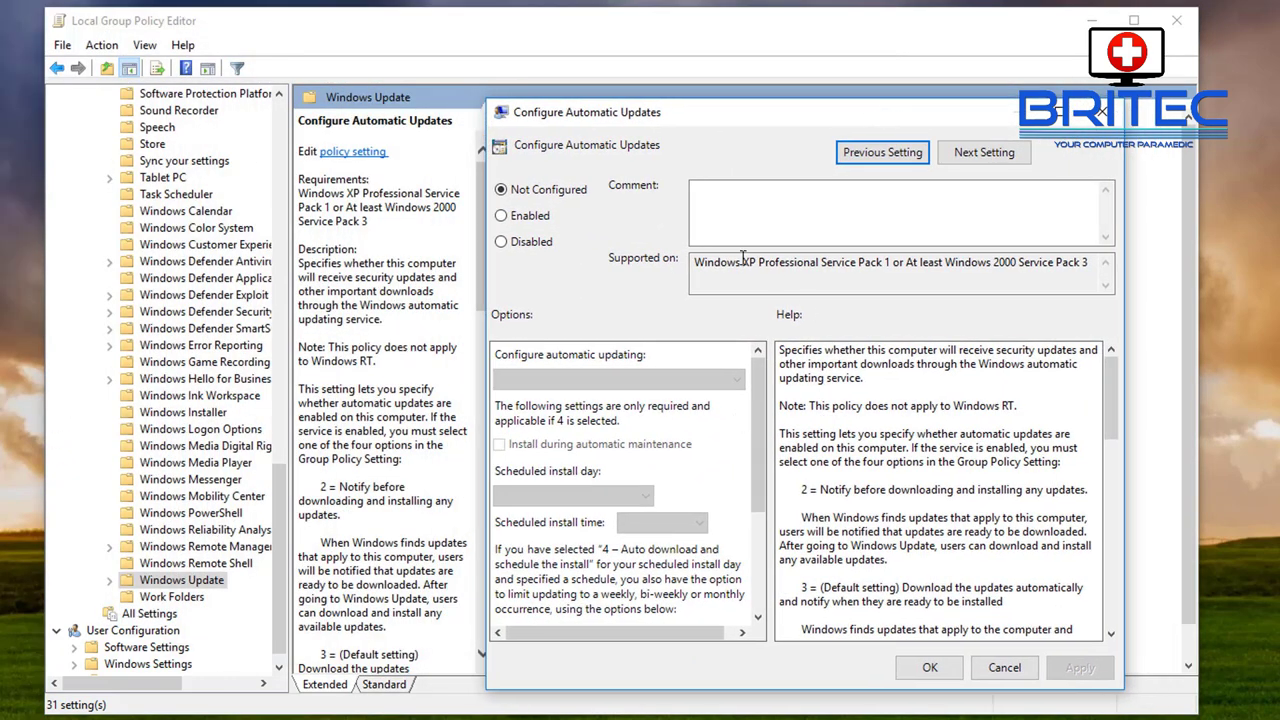
click(521, 253)
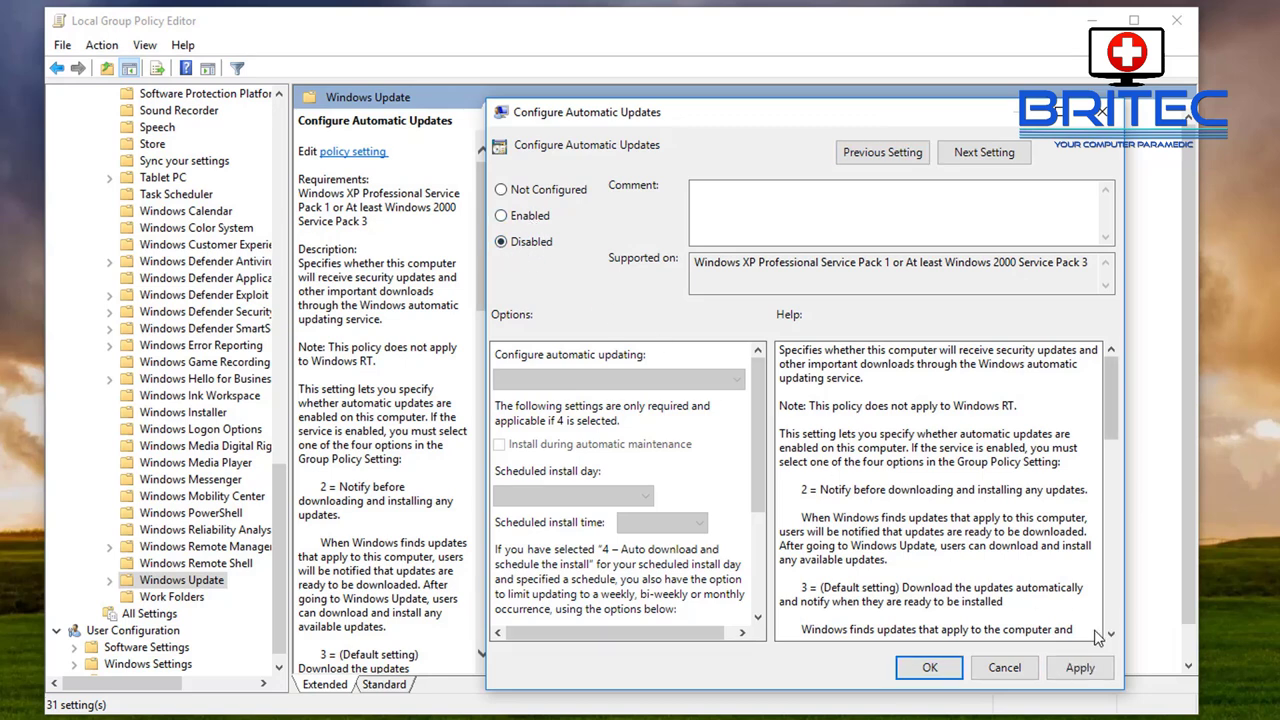
click(1078, 667)
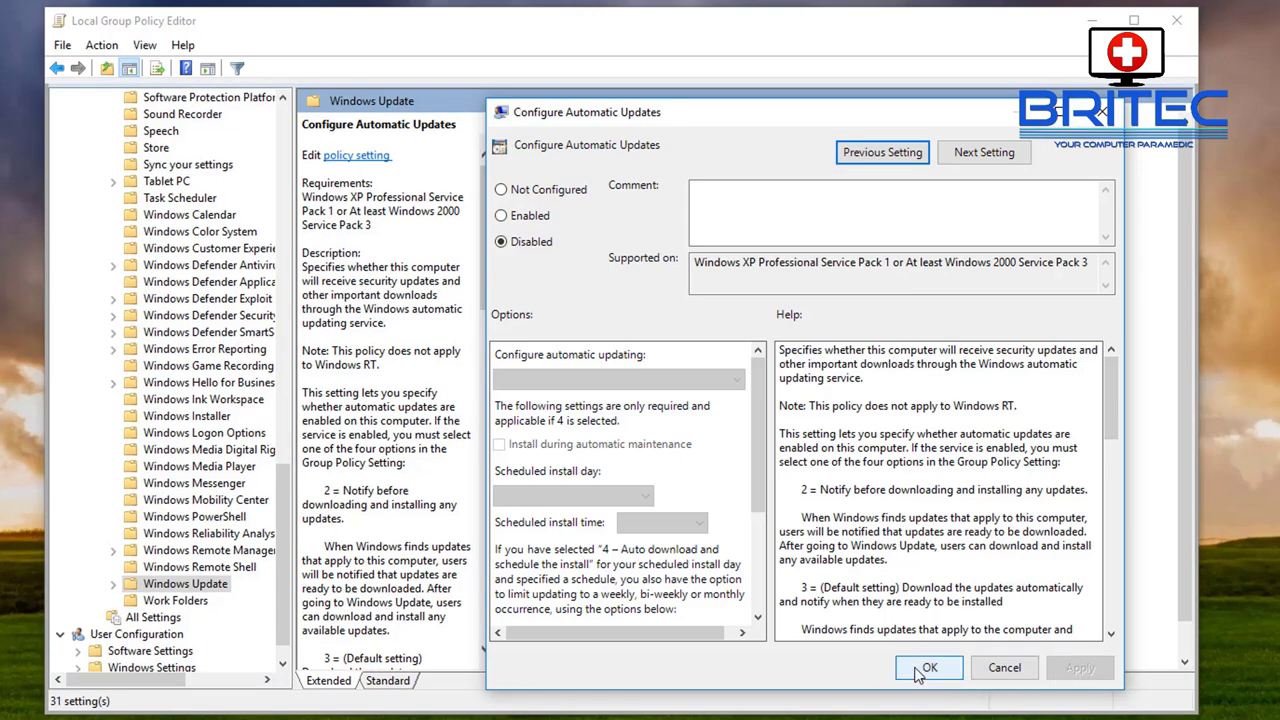
click(926, 672)
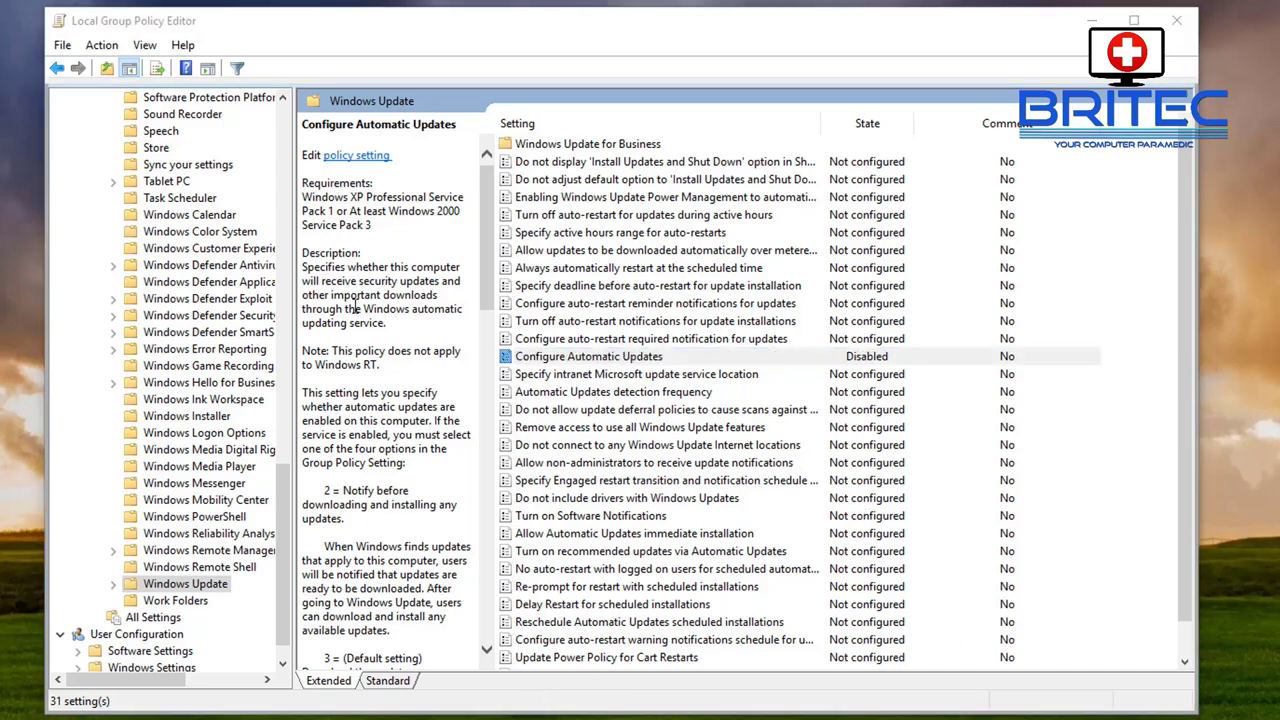
Step: Scroll through the Configure Automatic Updates policy description to read it fully
drag(487, 272, 490, 349)
scroll(410, 592, down, 10)
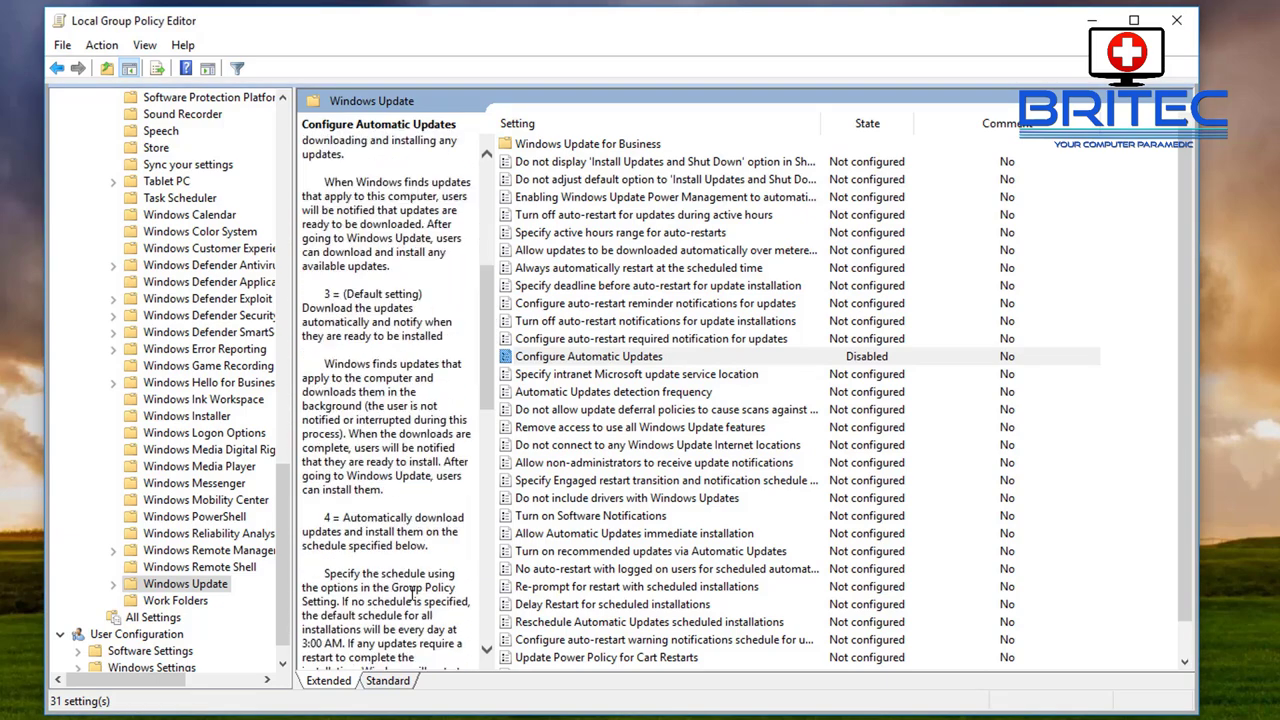
scroll(410, 592, down, 6)
scroll(405, 605, down, 6)
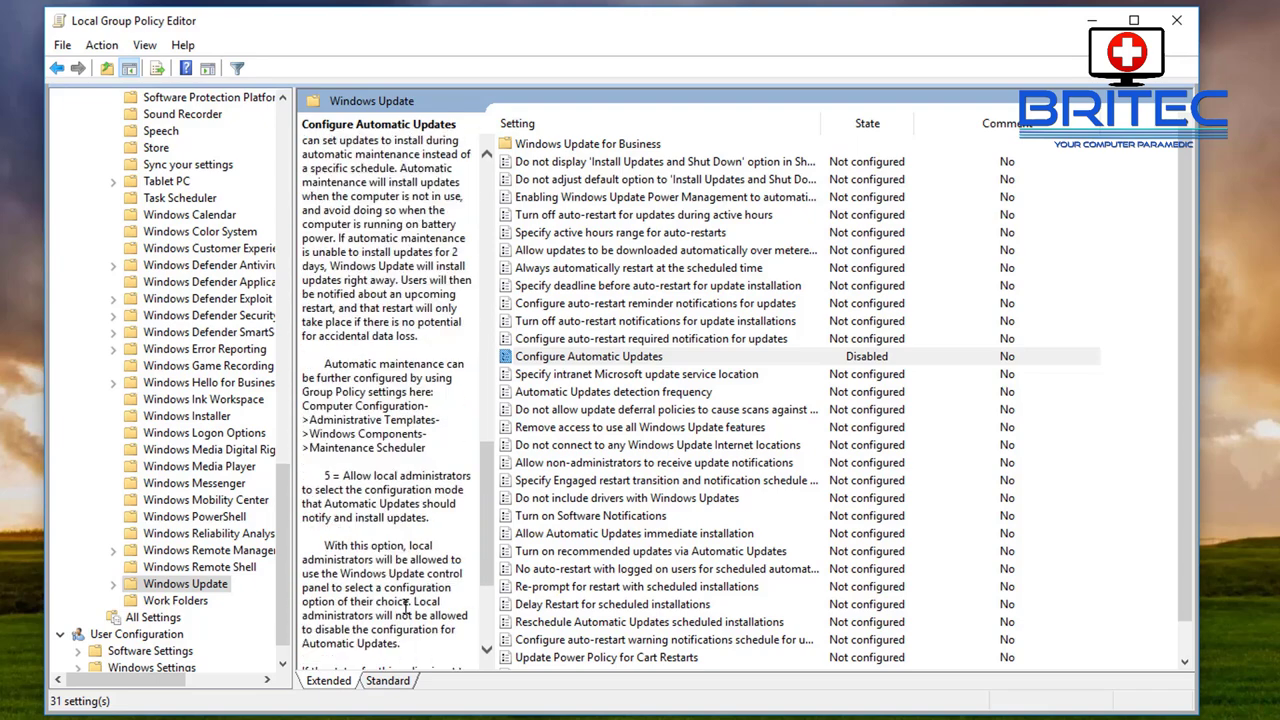
scroll(381, 543, down, 1)
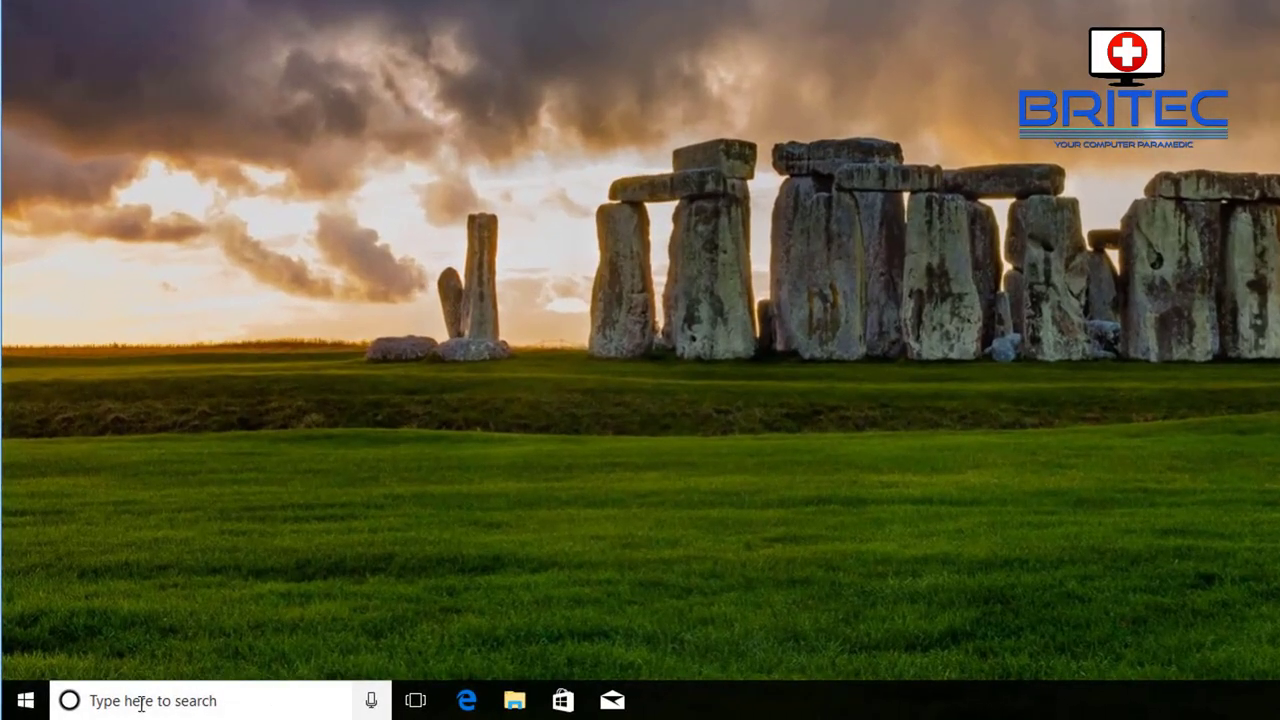
Step: Search for 'task' and launch Task Scheduler
click(141, 703)
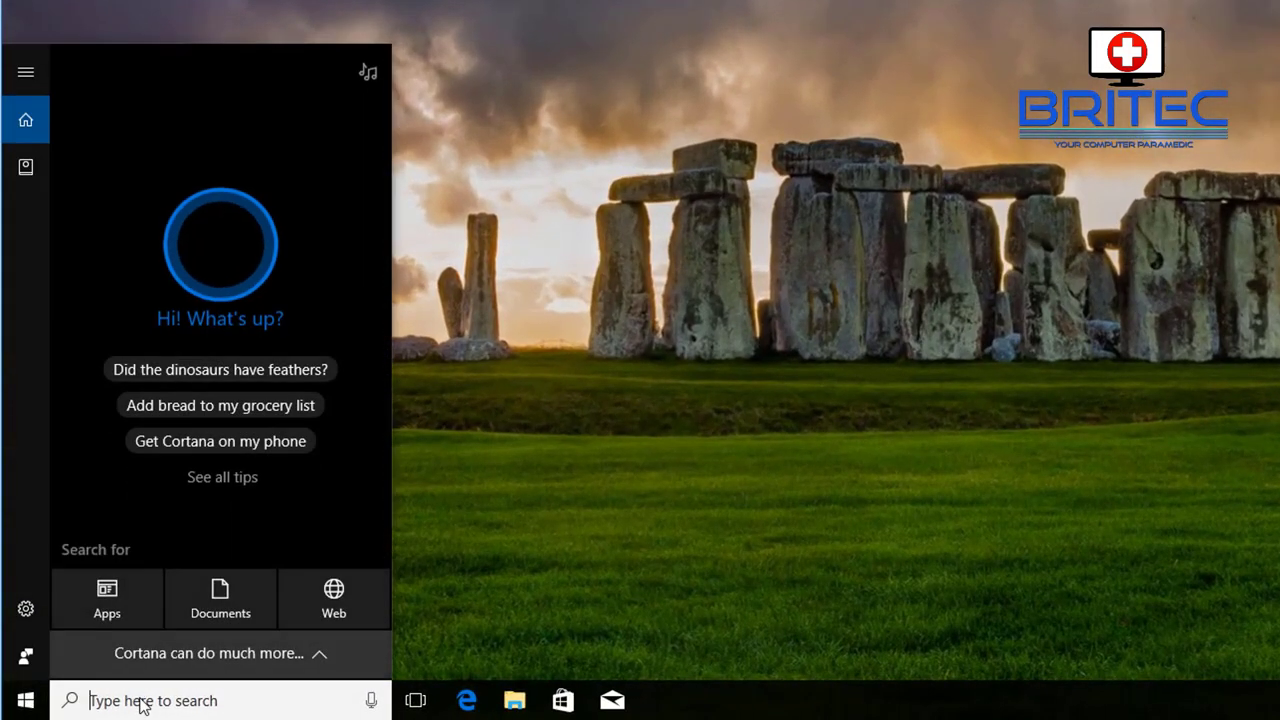
text(task)
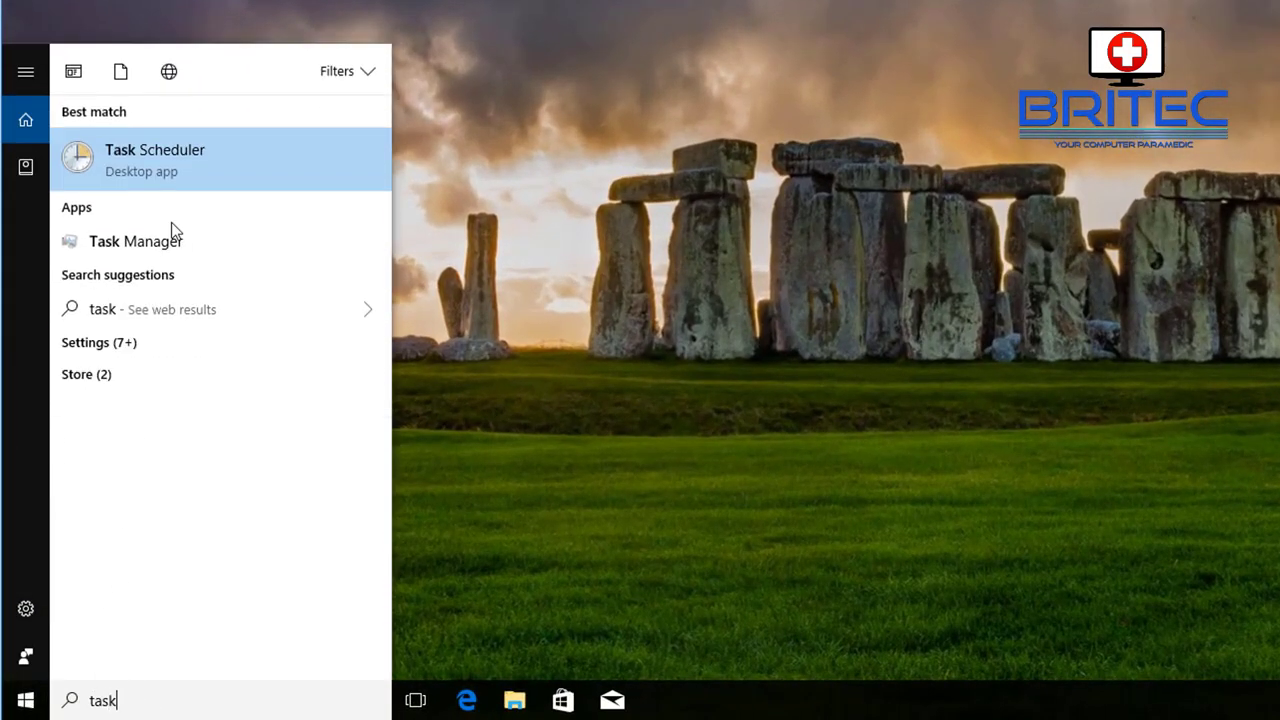
click(180, 147)
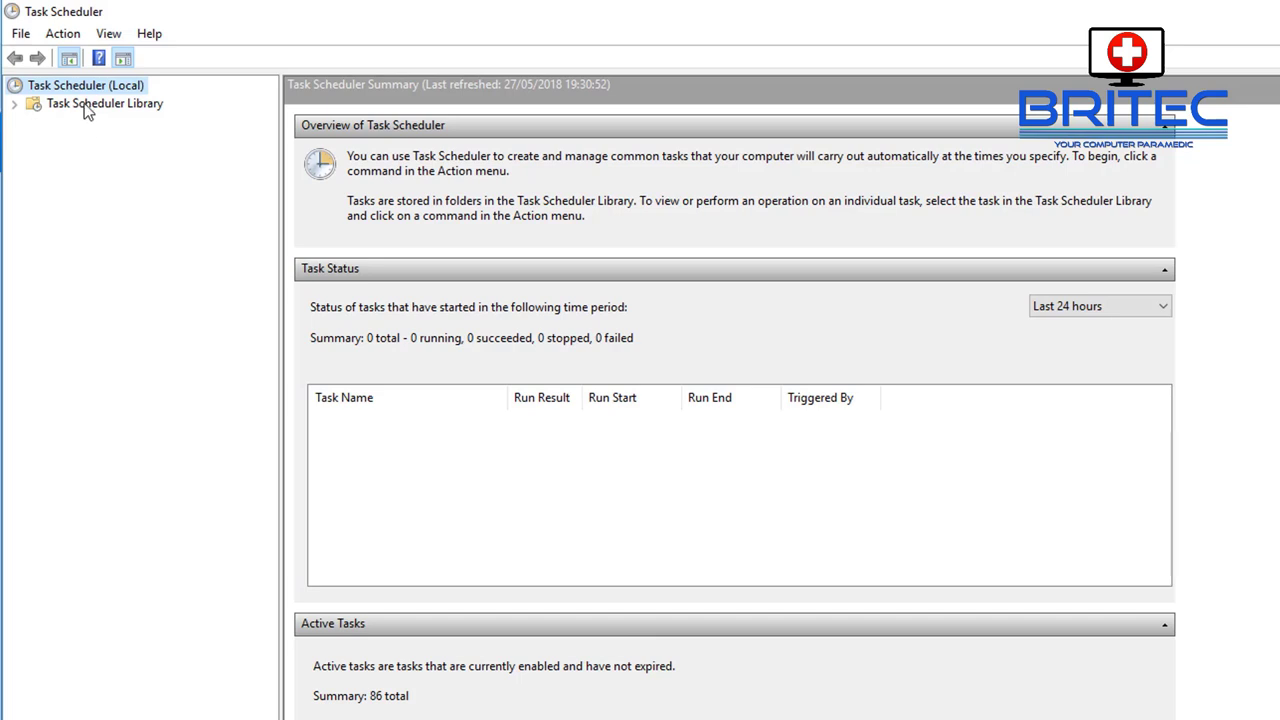
Step: Browse Task Scheduler Library > Microsoft > Windows > WindowsUpdate to list its tasks
click(87, 108)
click(14, 103)
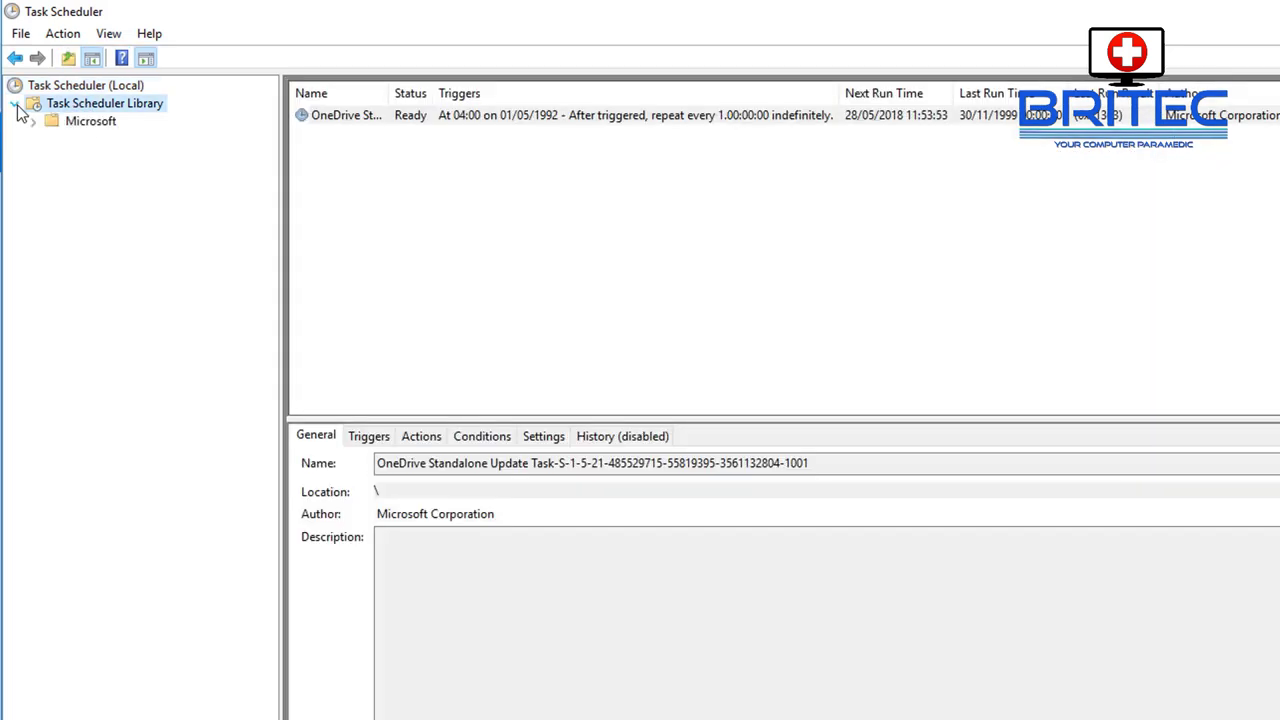
click(88, 122)
click(33, 121)
click(56, 142)
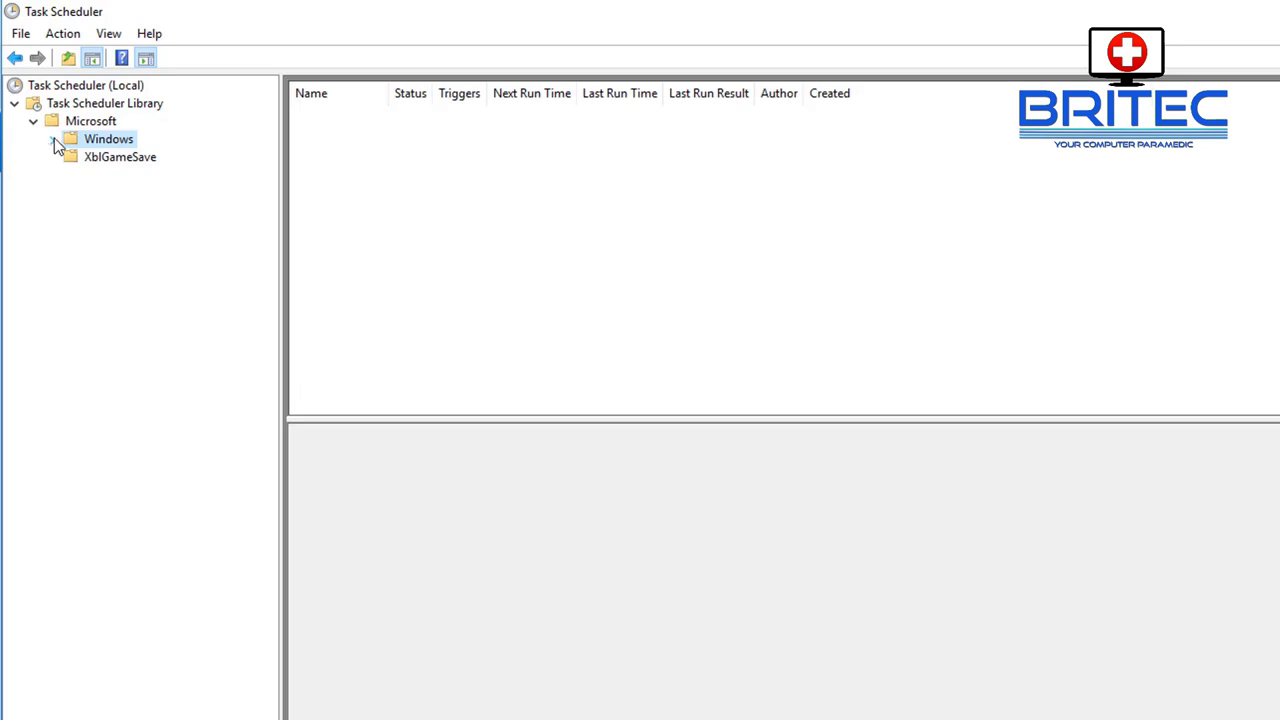
click(54, 140)
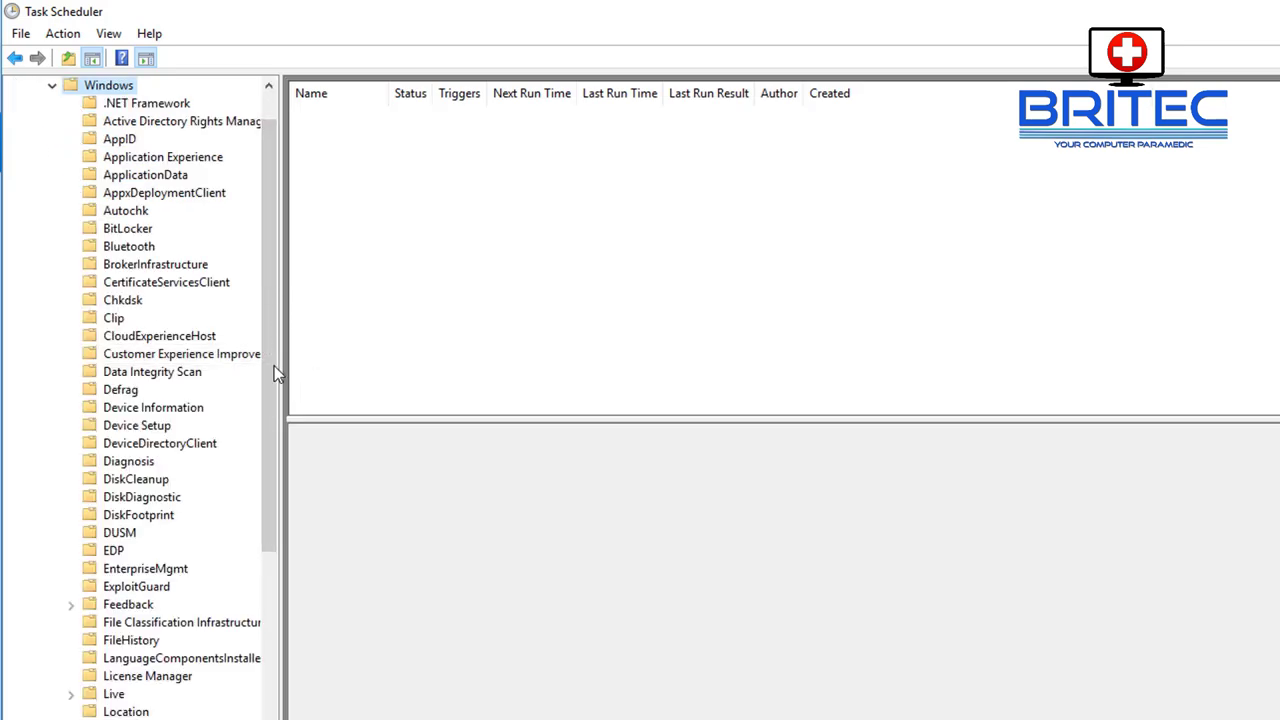
drag(272, 348, 258, 719)
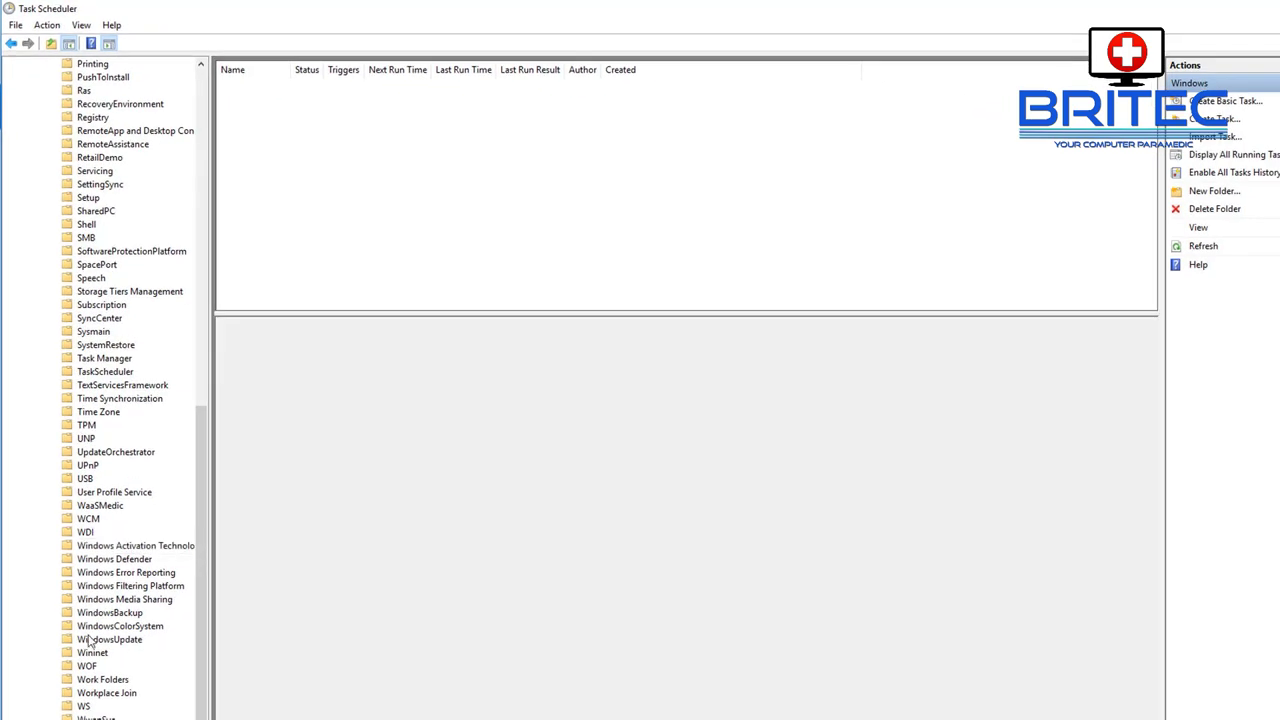
click(88, 642)
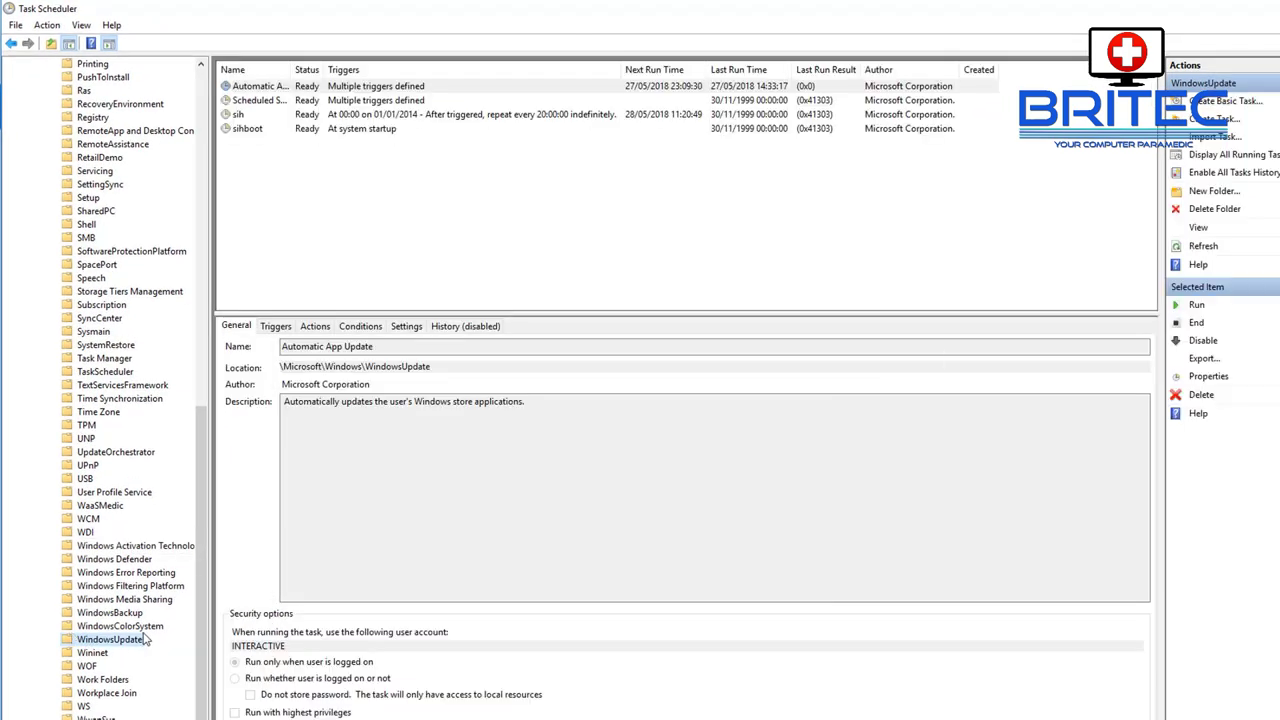
Step: Widen the Name column and disable the Automatic App Update task
click(311, 91)
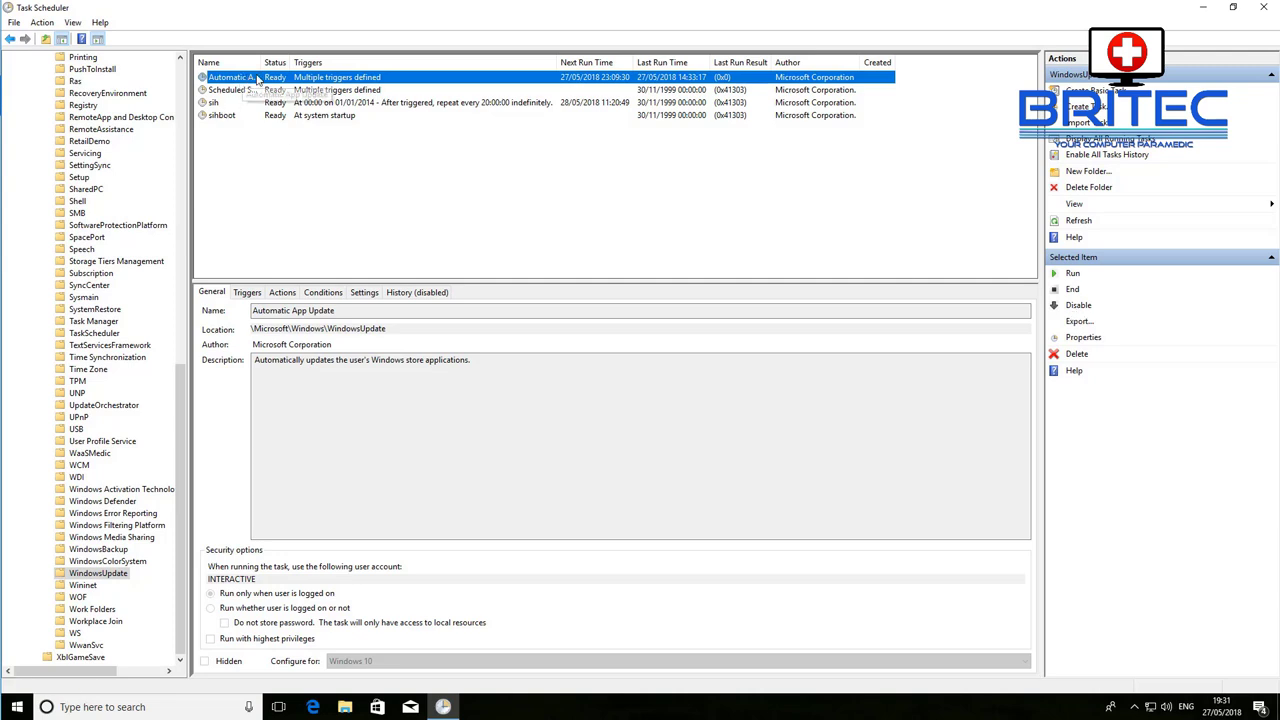
drag(258, 62, 322, 62)
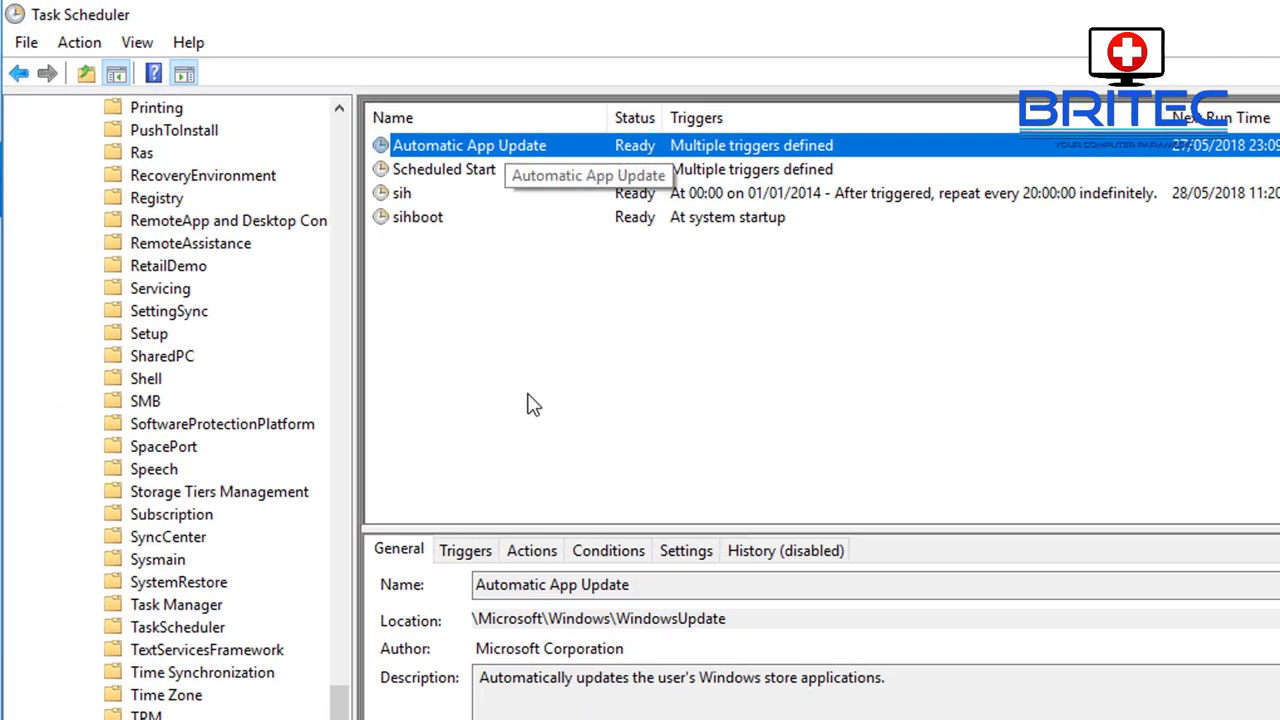
drag(734, 618, 468, 620)
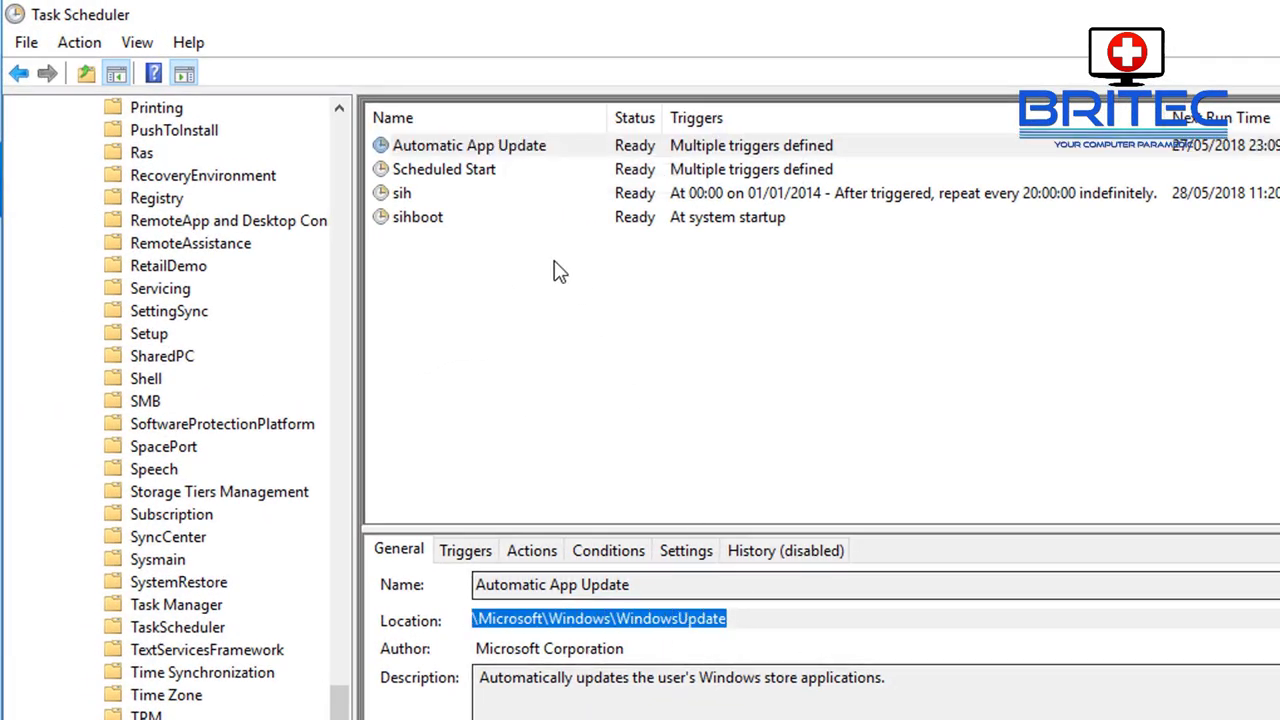
click(485, 148)
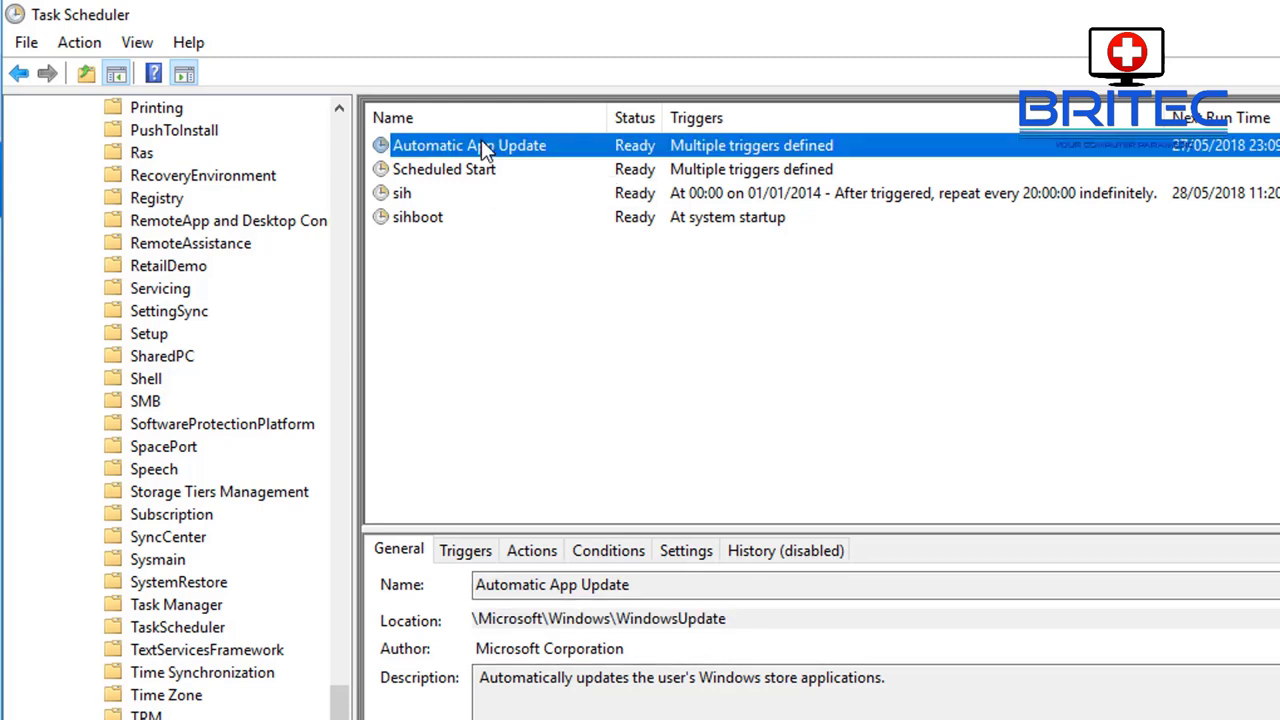
right_click(481, 143)
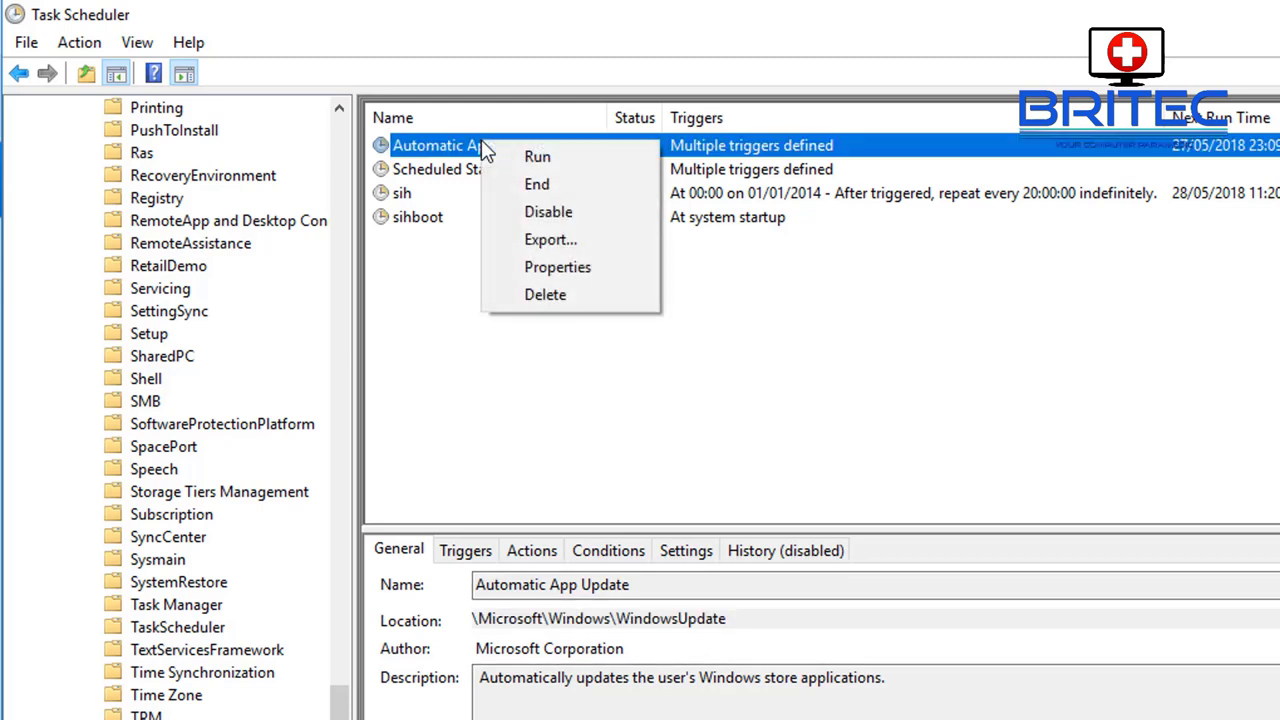
click(548, 212)
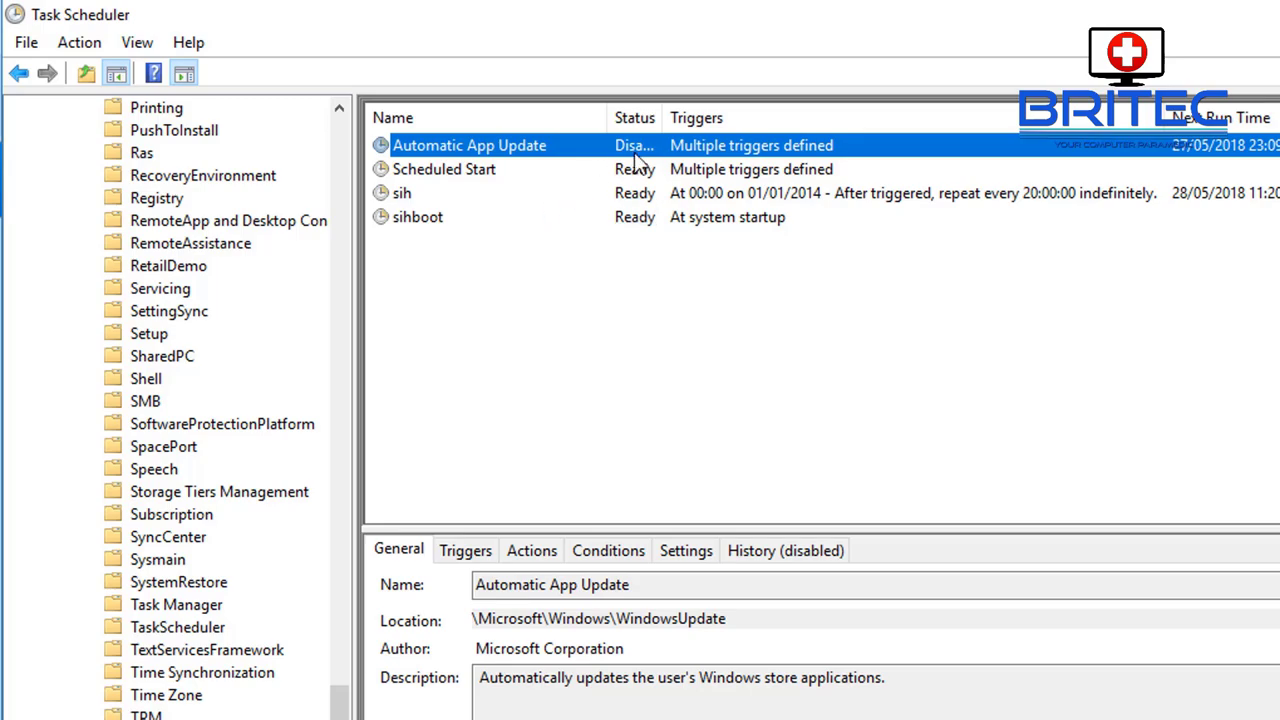
Step: Disable the Scheduled Start, sih and sihboot tasks in the WindowsUpdate folder
drag(662, 118, 738, 122)
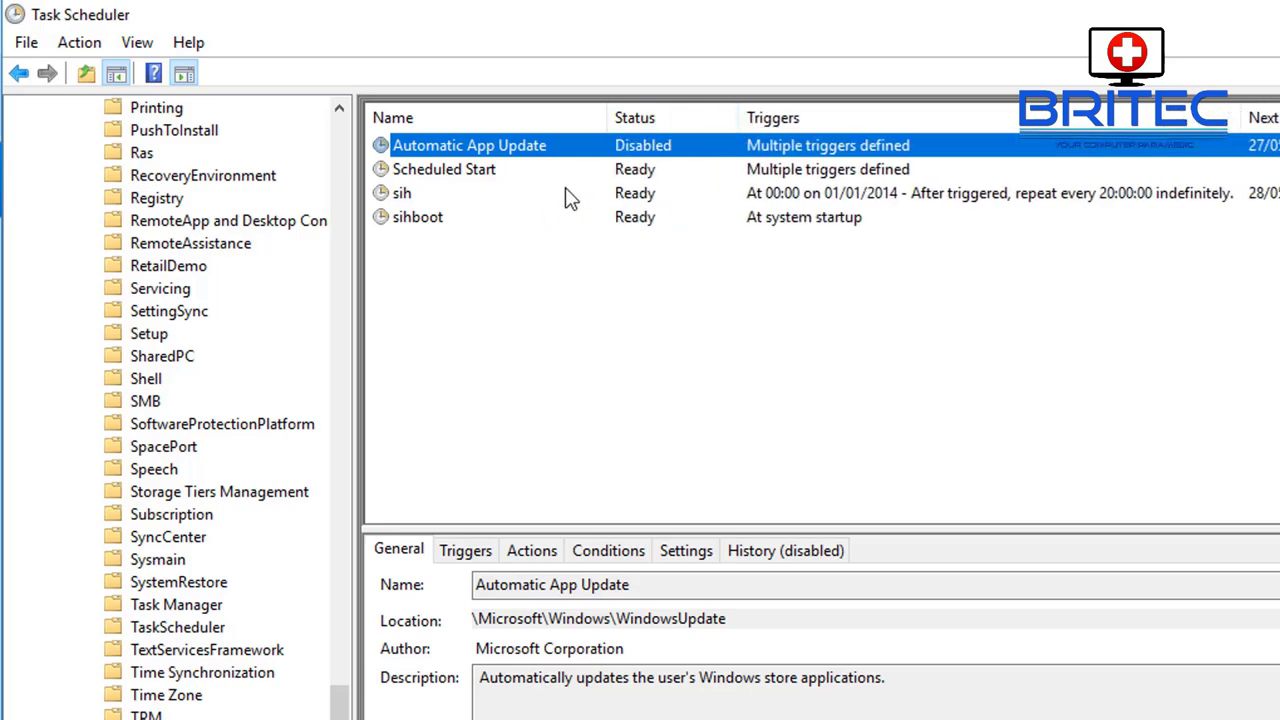
click(486, 176)
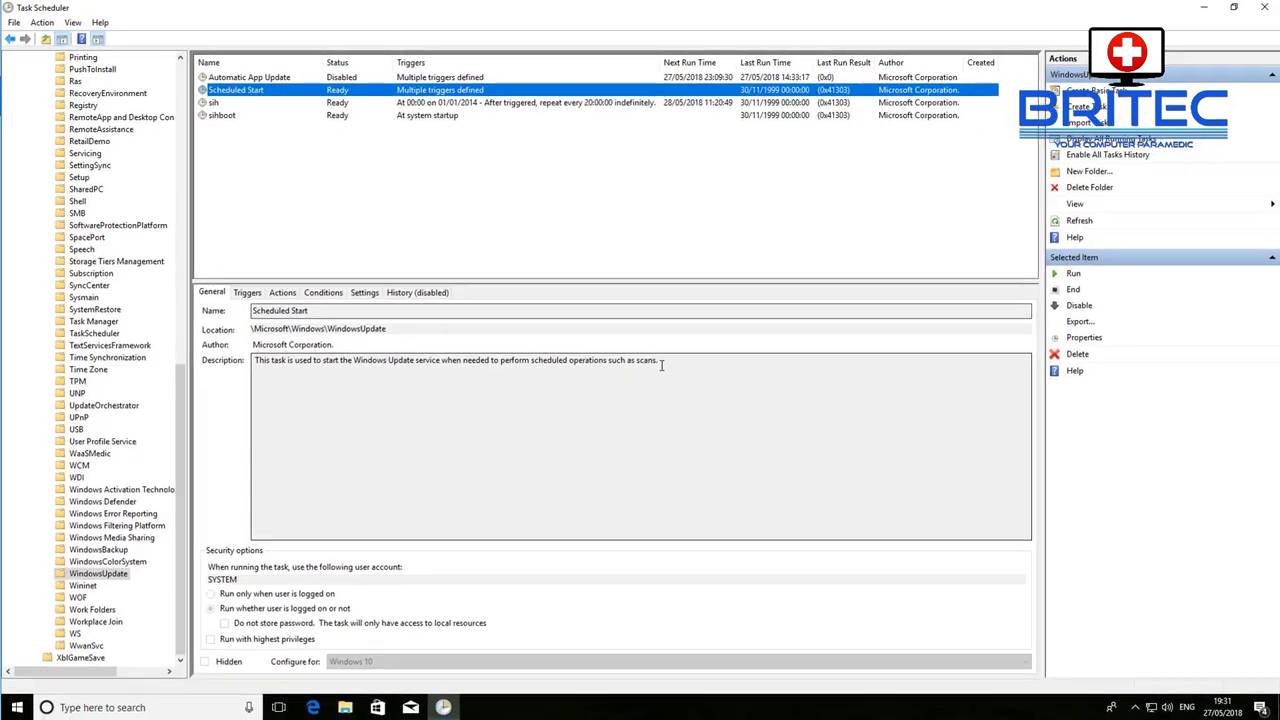
click(1078, 305)
right_click(335, 104)
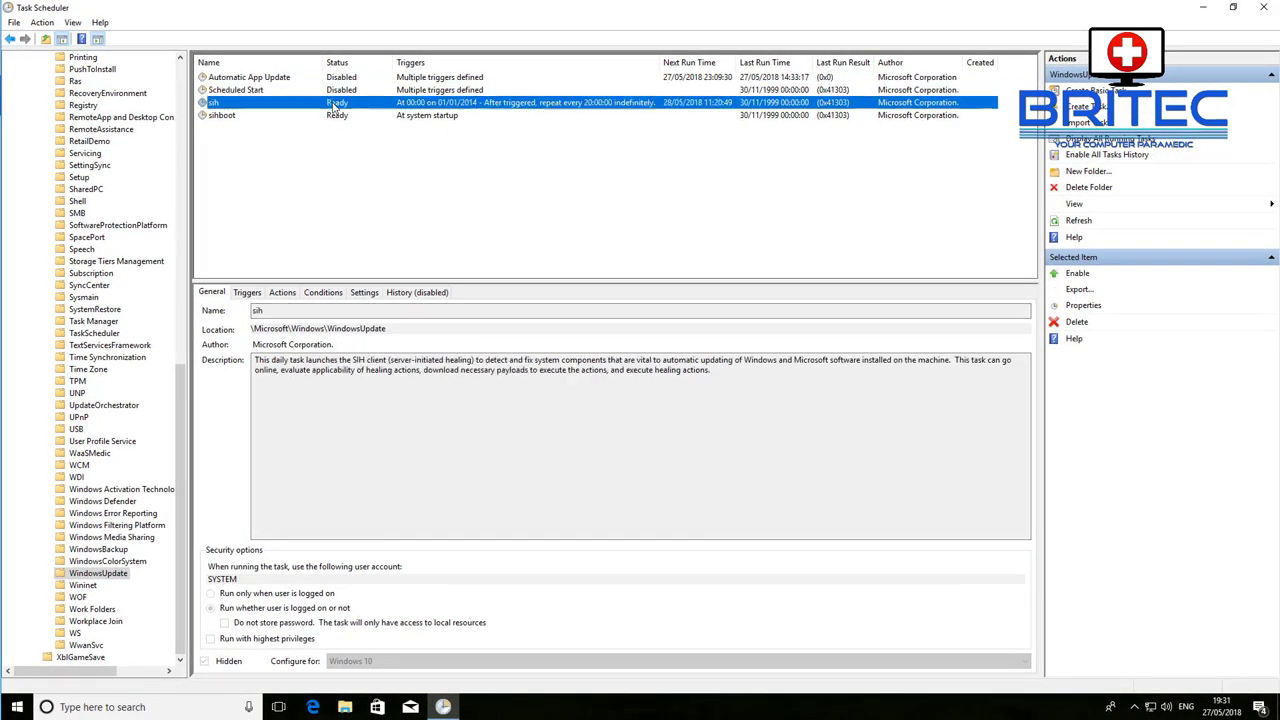
click(367, 139)
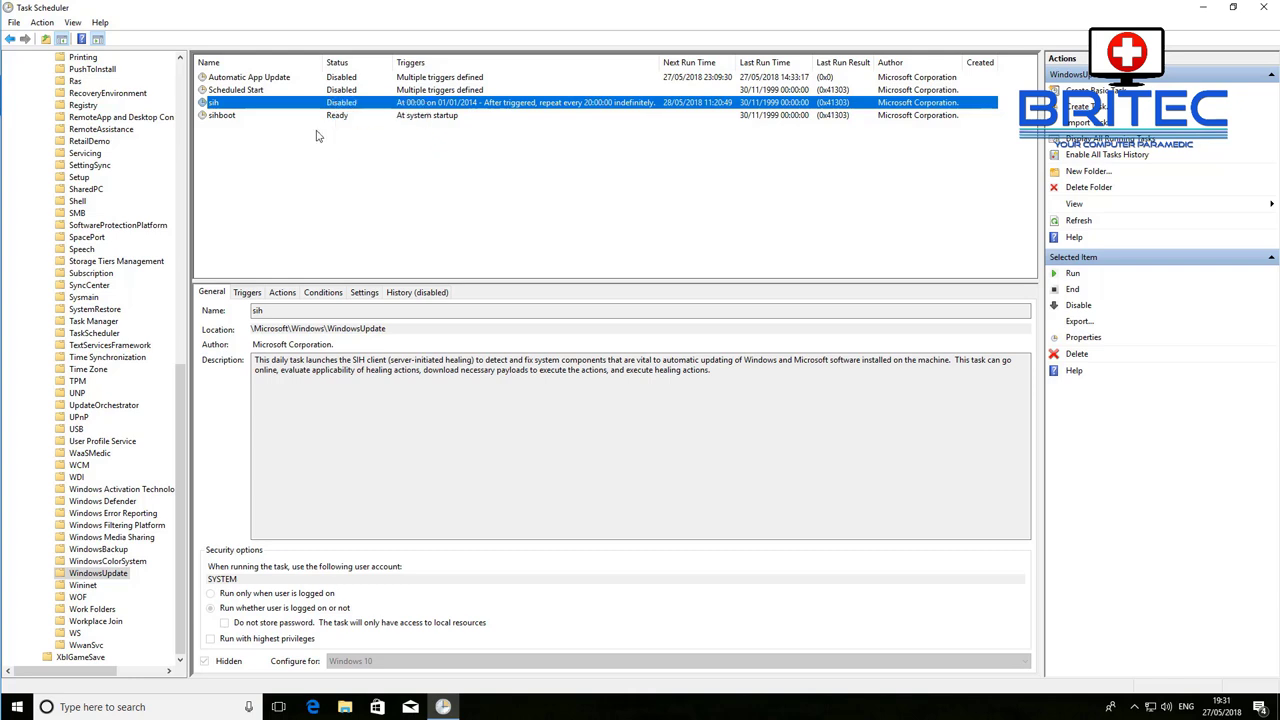
right_click(330, 116)
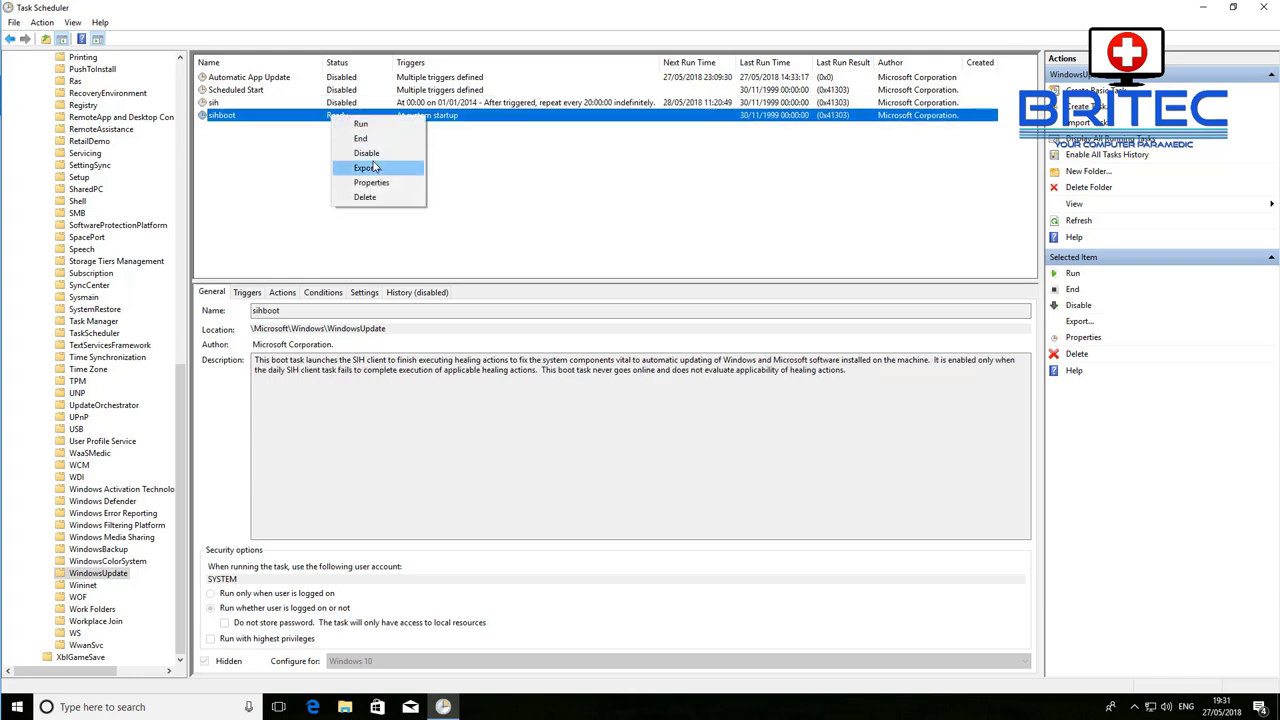
click(378, 158)
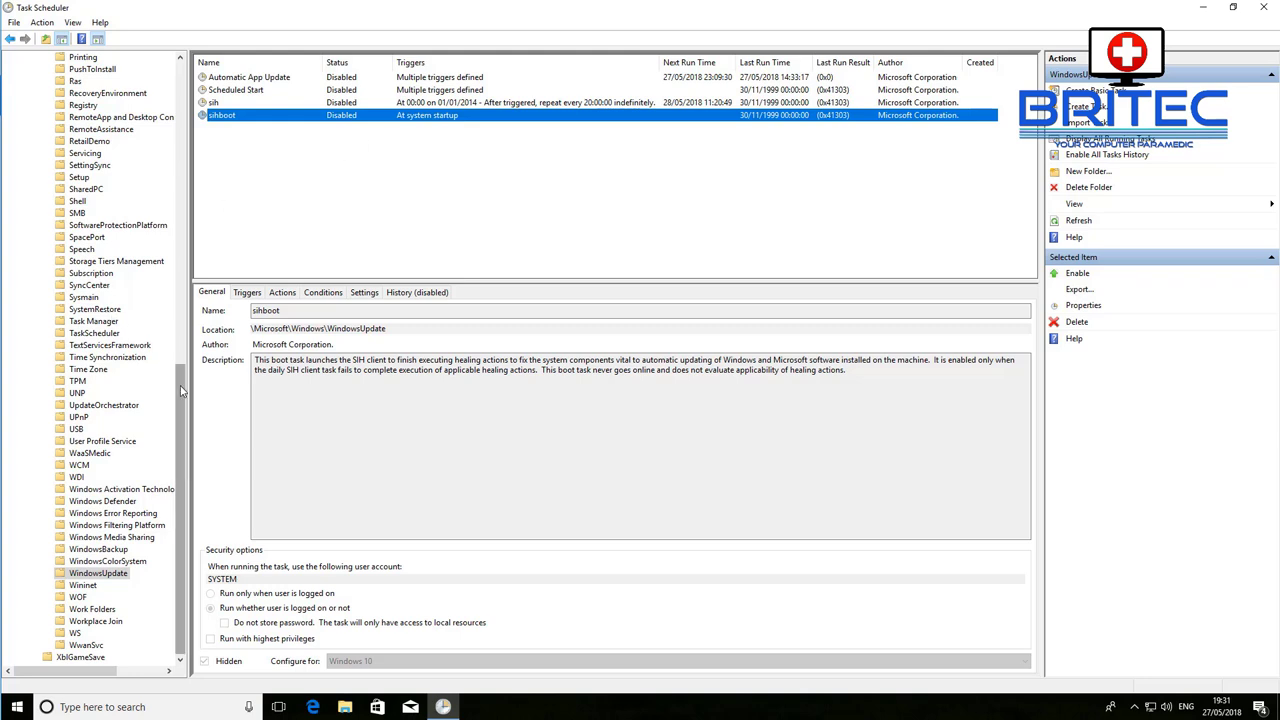
drag(184, 392, 197, 340)
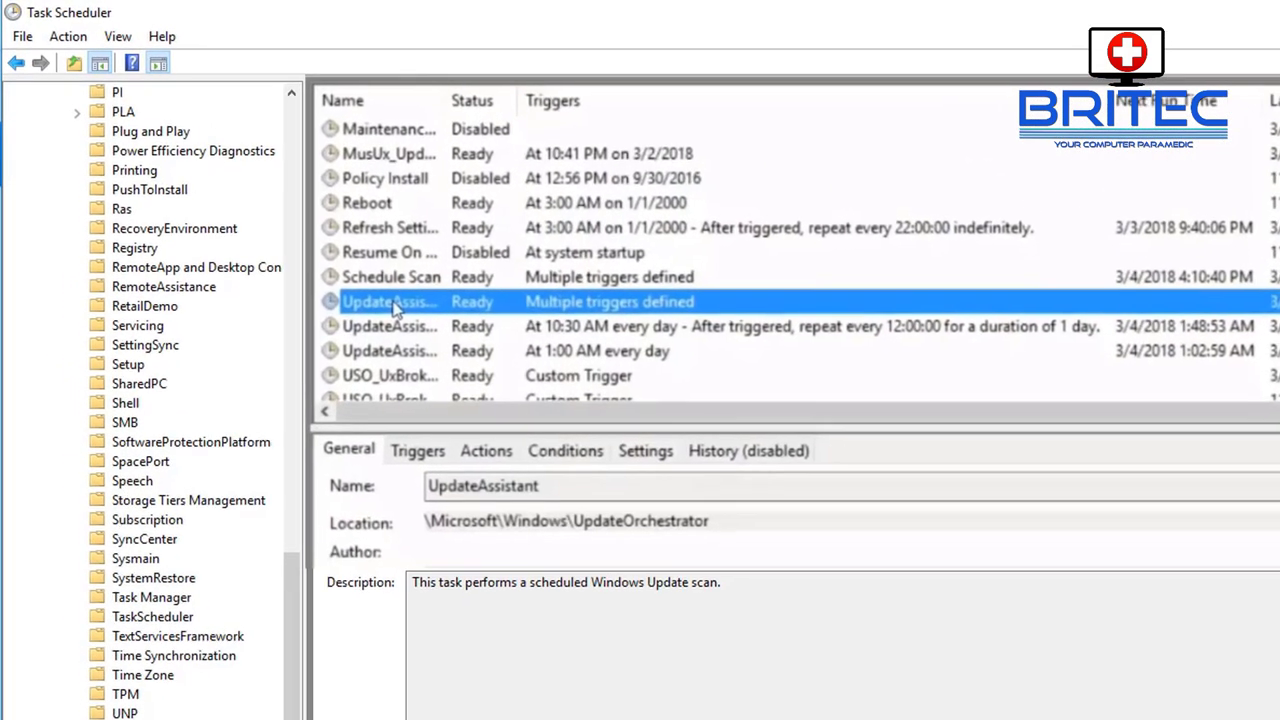
Step: Disable the UpdateAssistant, UpdateAssistantCalendarRun and UpdateAssistantWakeupRun tasks in UpdateOrchestrator
right_click(395, 310)
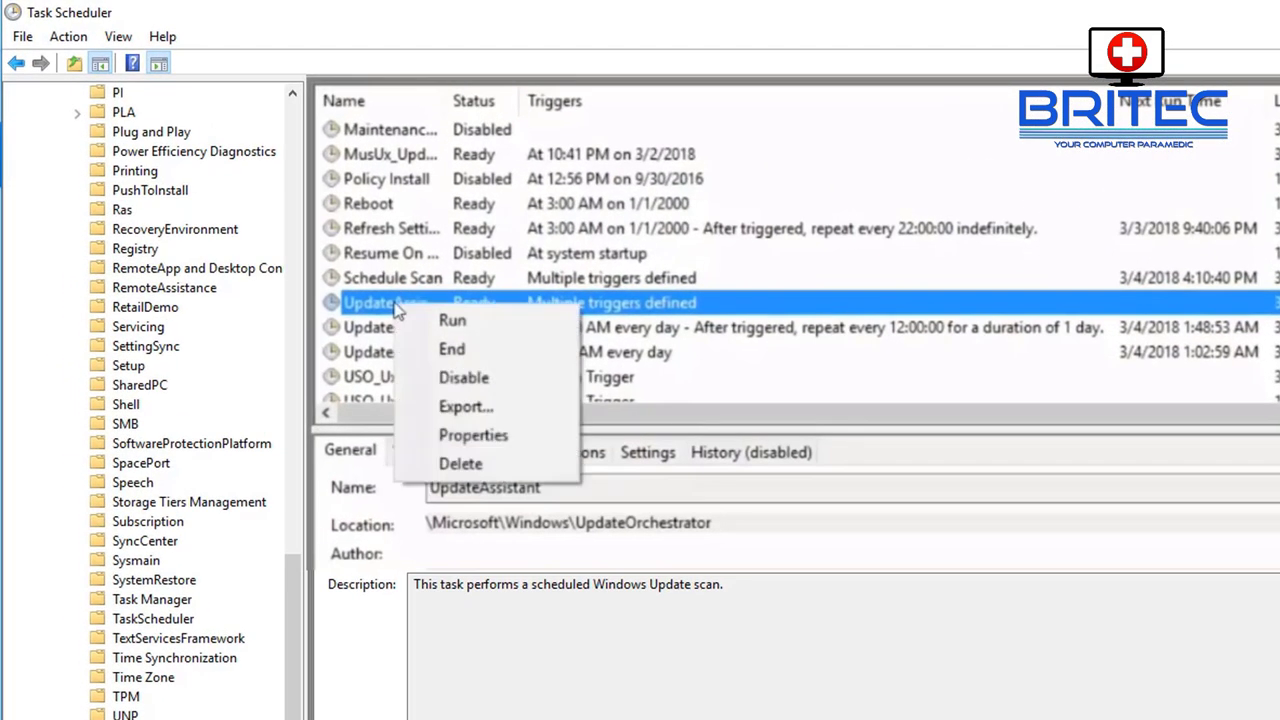
click(478, 378)
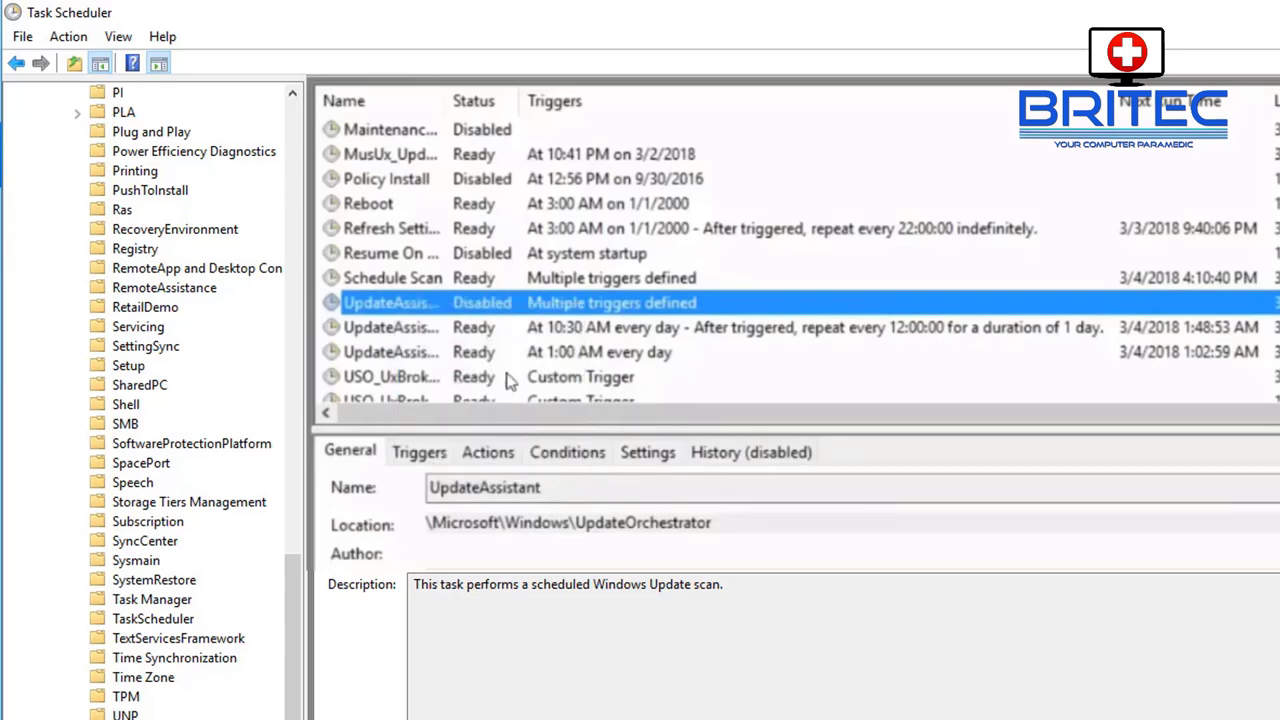
right_click(448, 328)
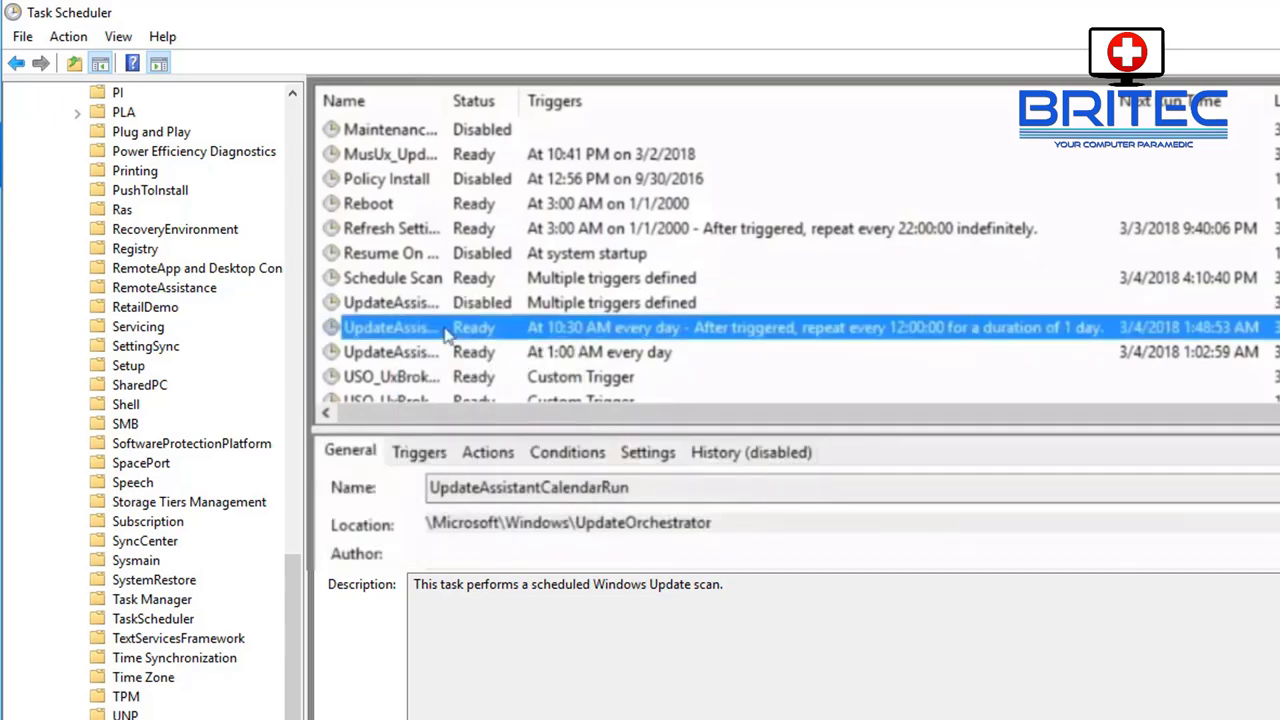
click(506, 404)
click(512, 356)
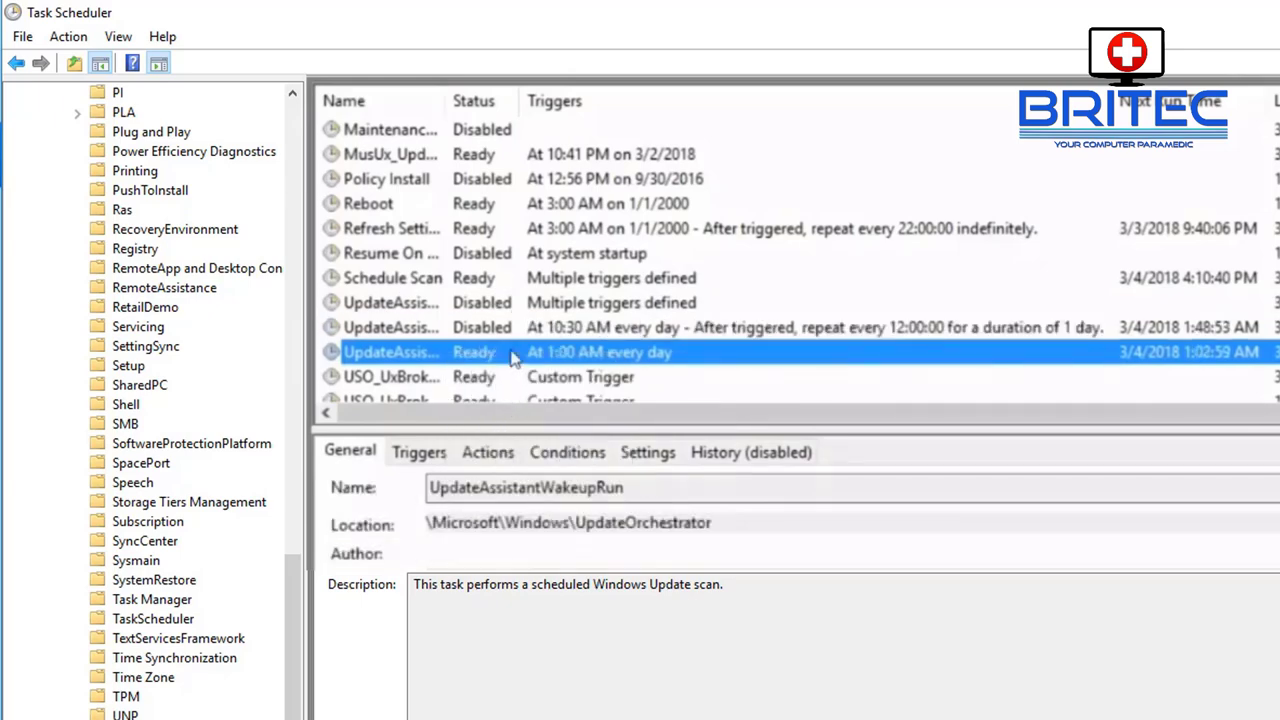
right_click(512, 356)
click(596, 425)
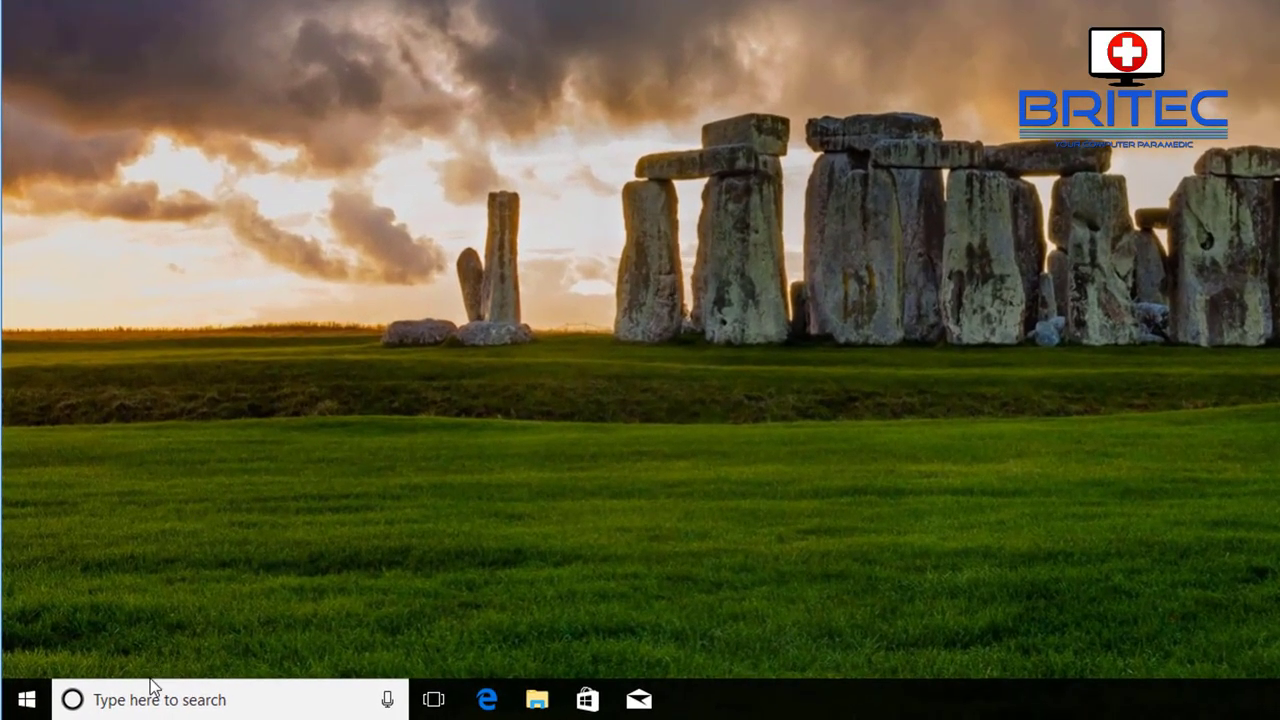
Step: Run appwiz.cpl and uninstall Windows 10 Update Assistant, confirming its removal
click(139, 700)
text(appwiz)
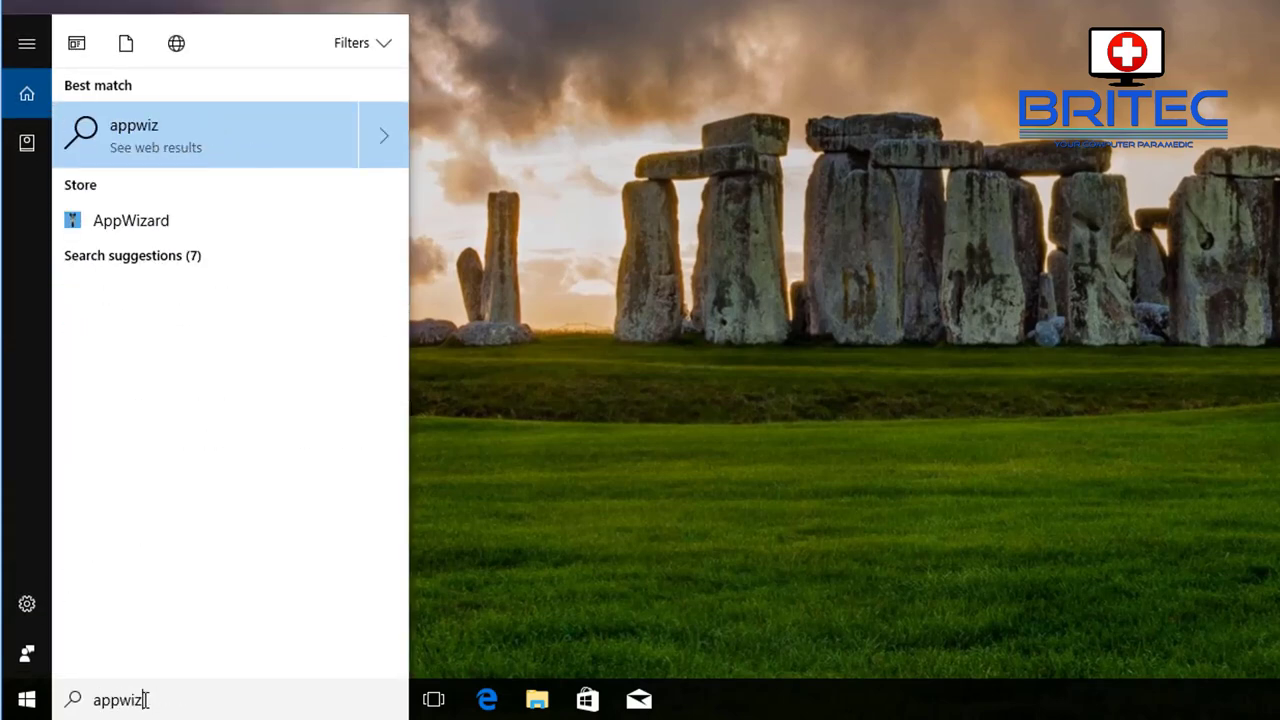
text(.cpl)
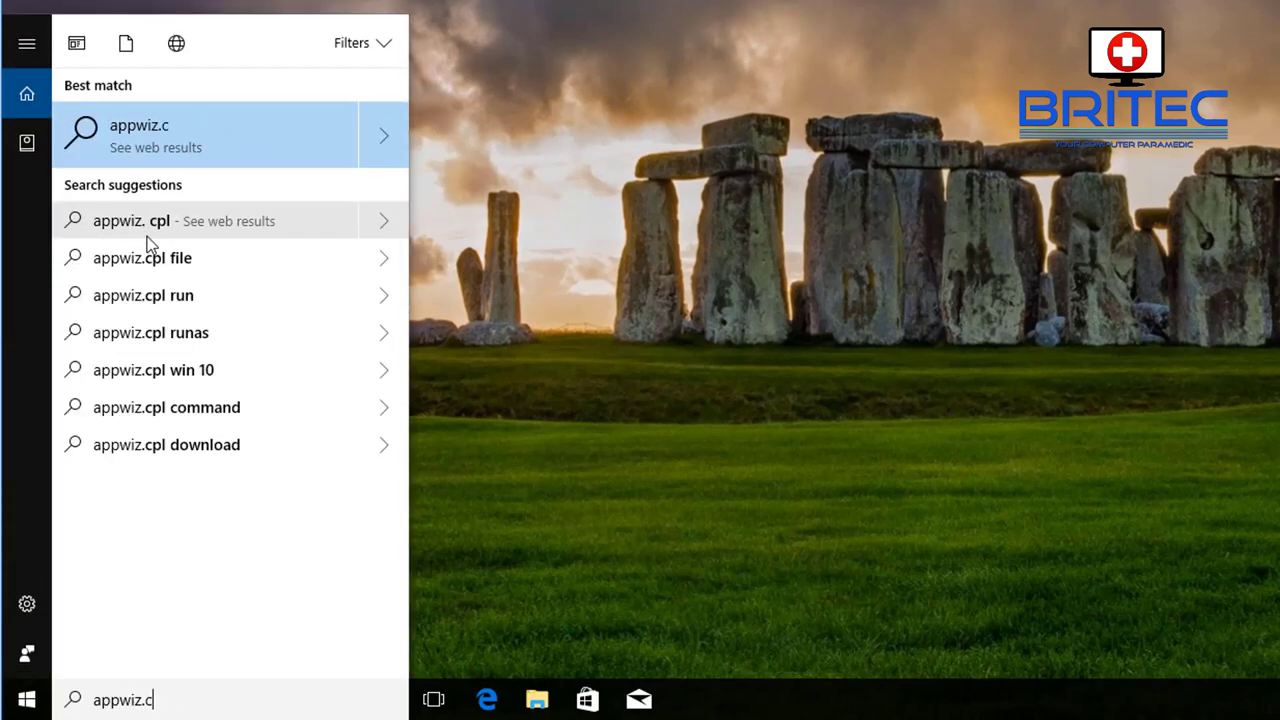
click(128, 130)
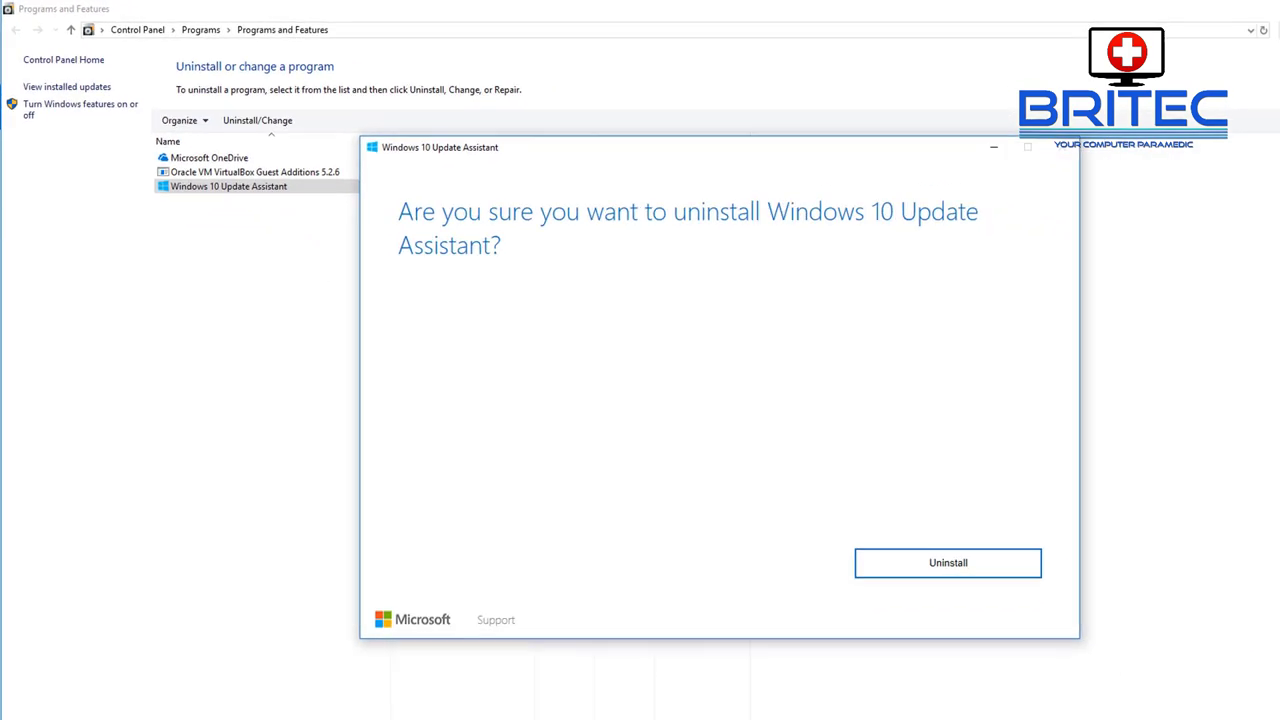
click(993, 572)
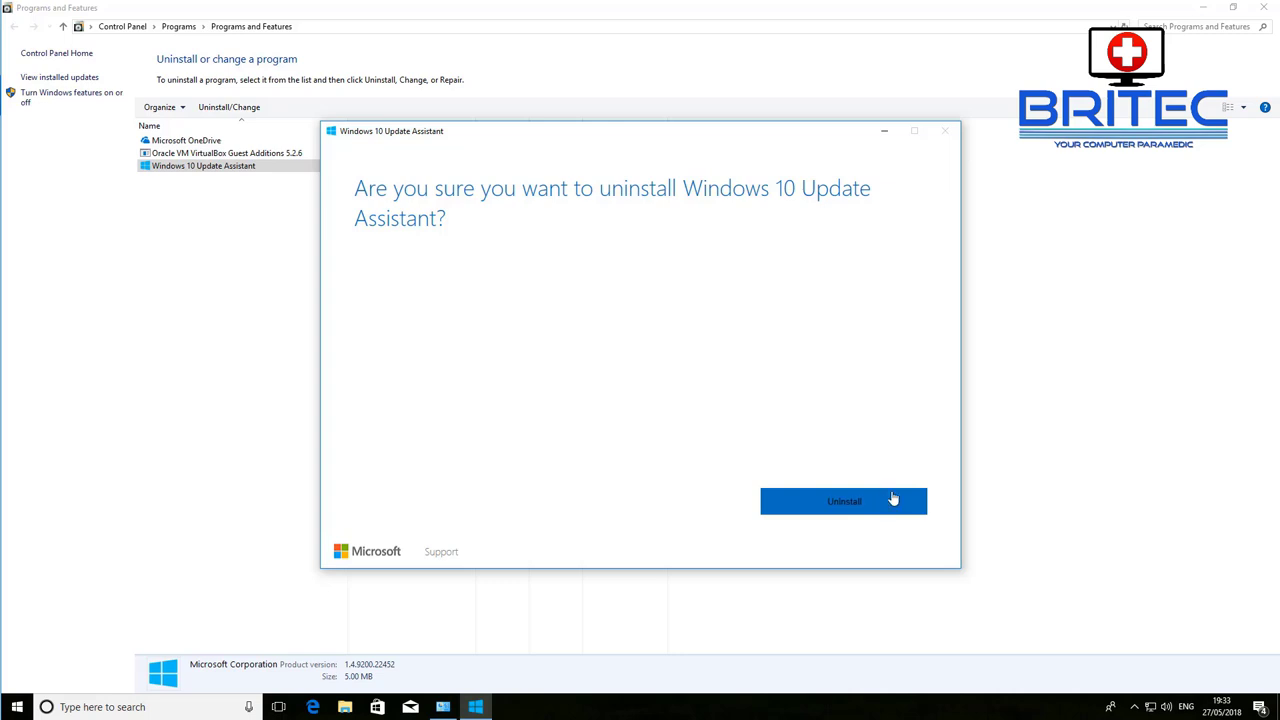
click(890, 499)
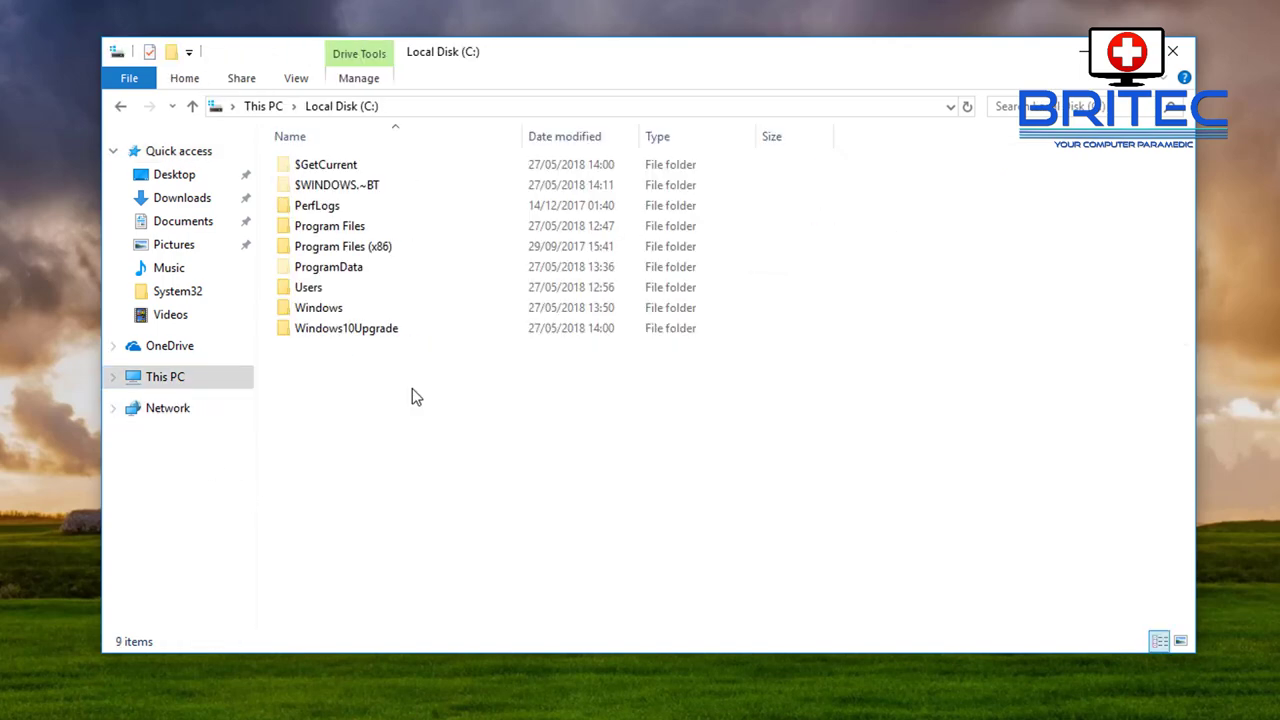
Step: Look inside C:\Windows10Upgrade and view its Properties showing 2.93 GB in 110 files
click(333, 168)
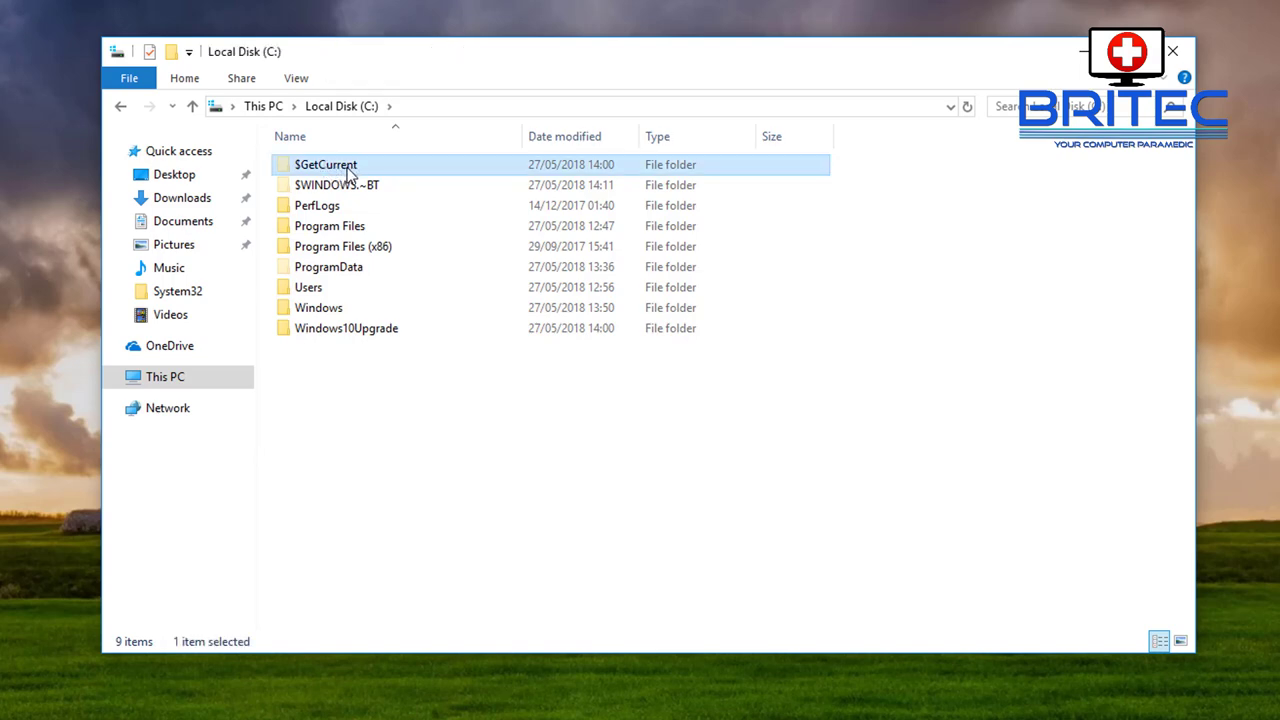
click(328, 187)
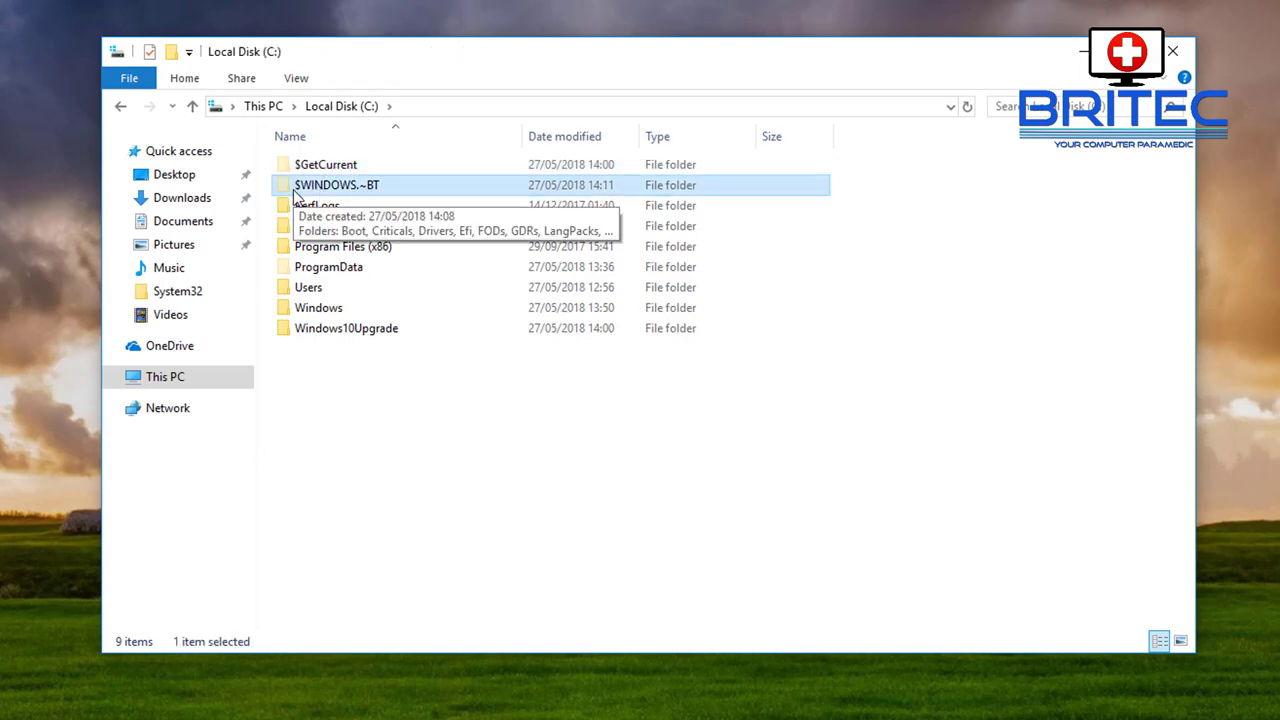
click(350, 336)
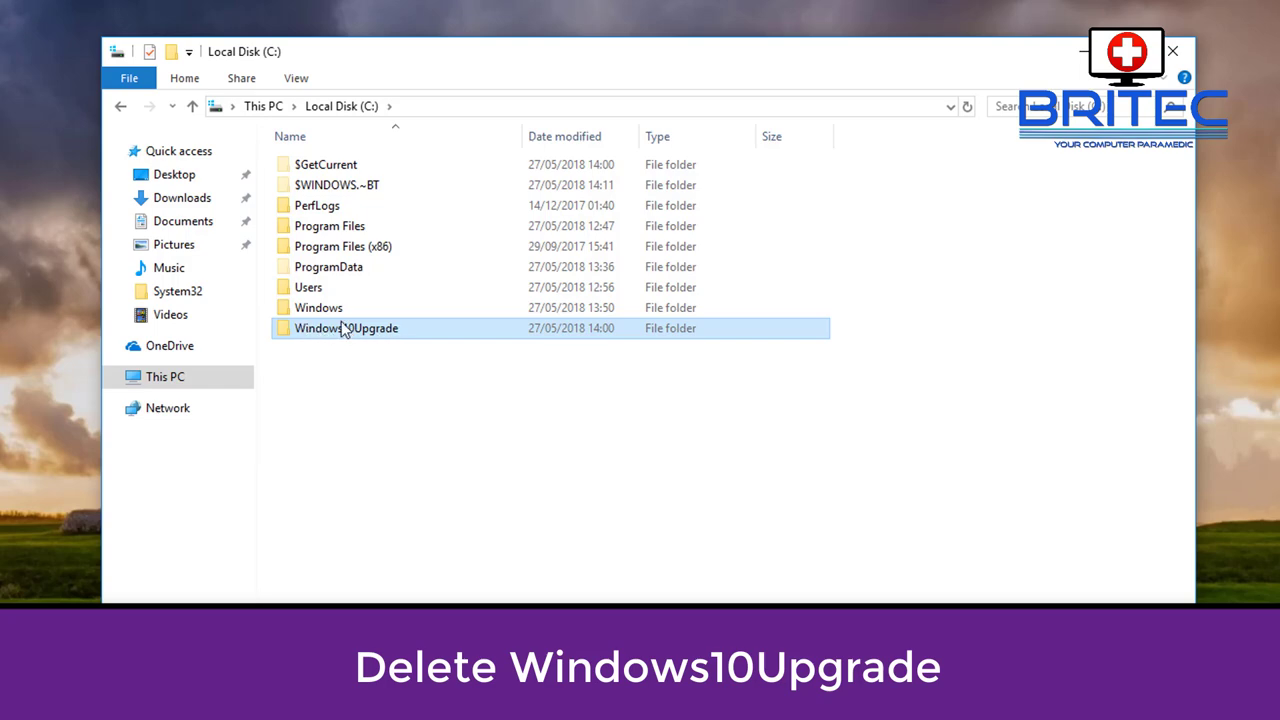
double_click(340, 337)
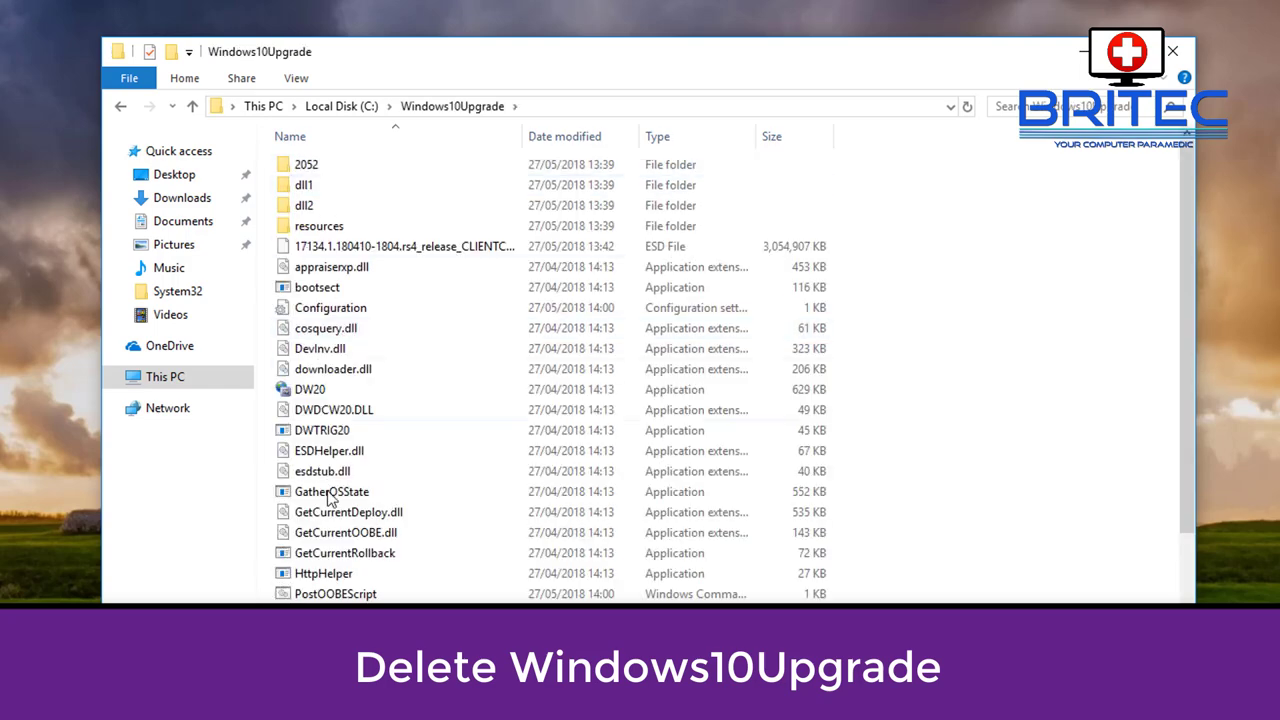
click(120, 106)
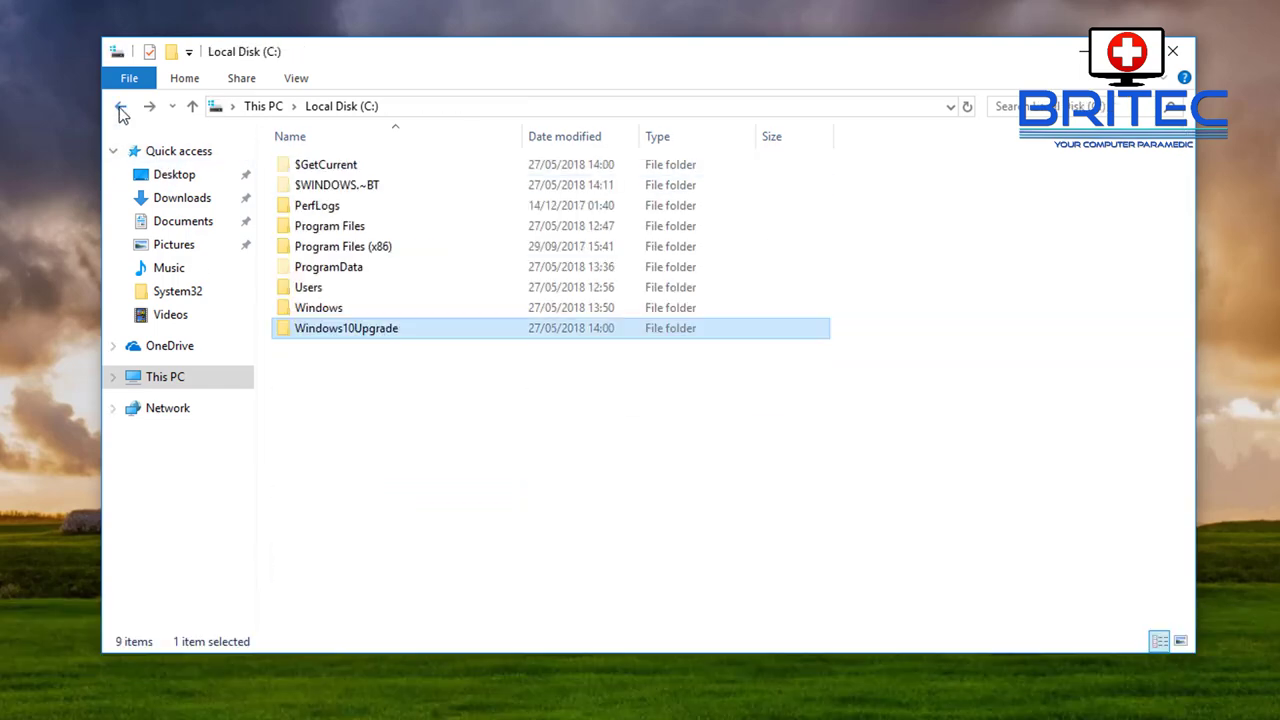
right_click(312, 330)
click(375, 688)
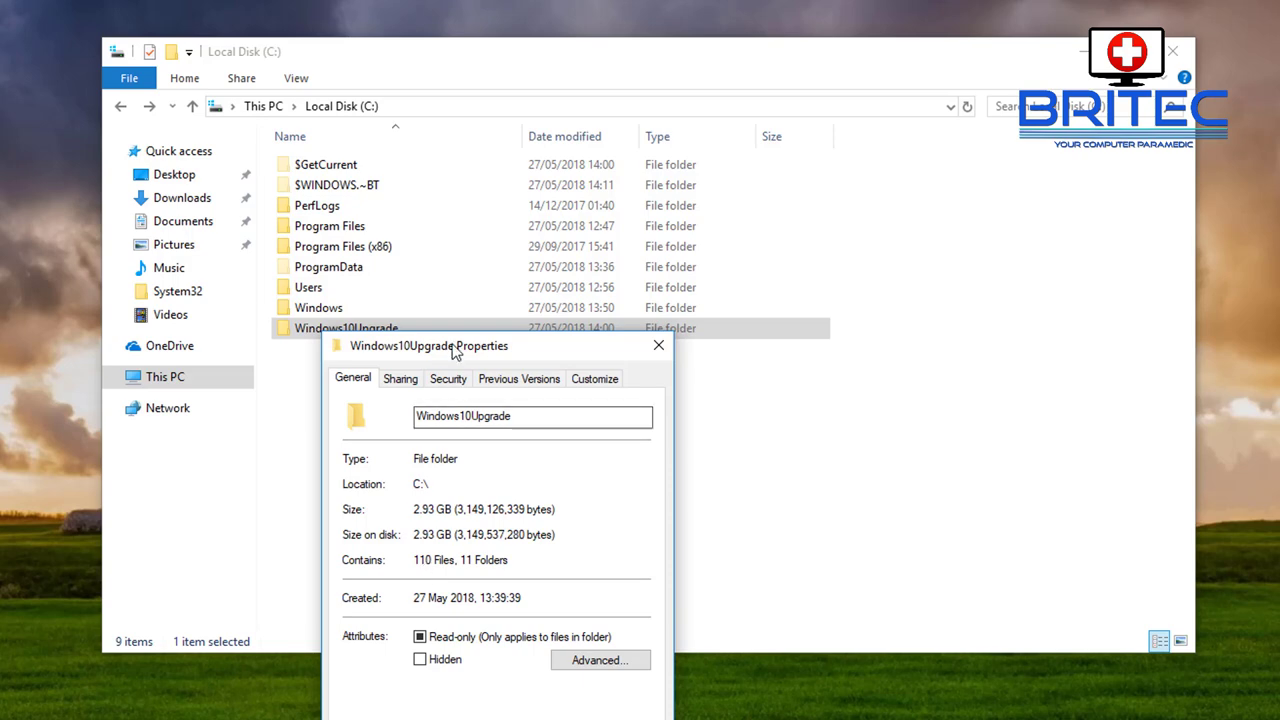
drag(455, 350, 431, 167)
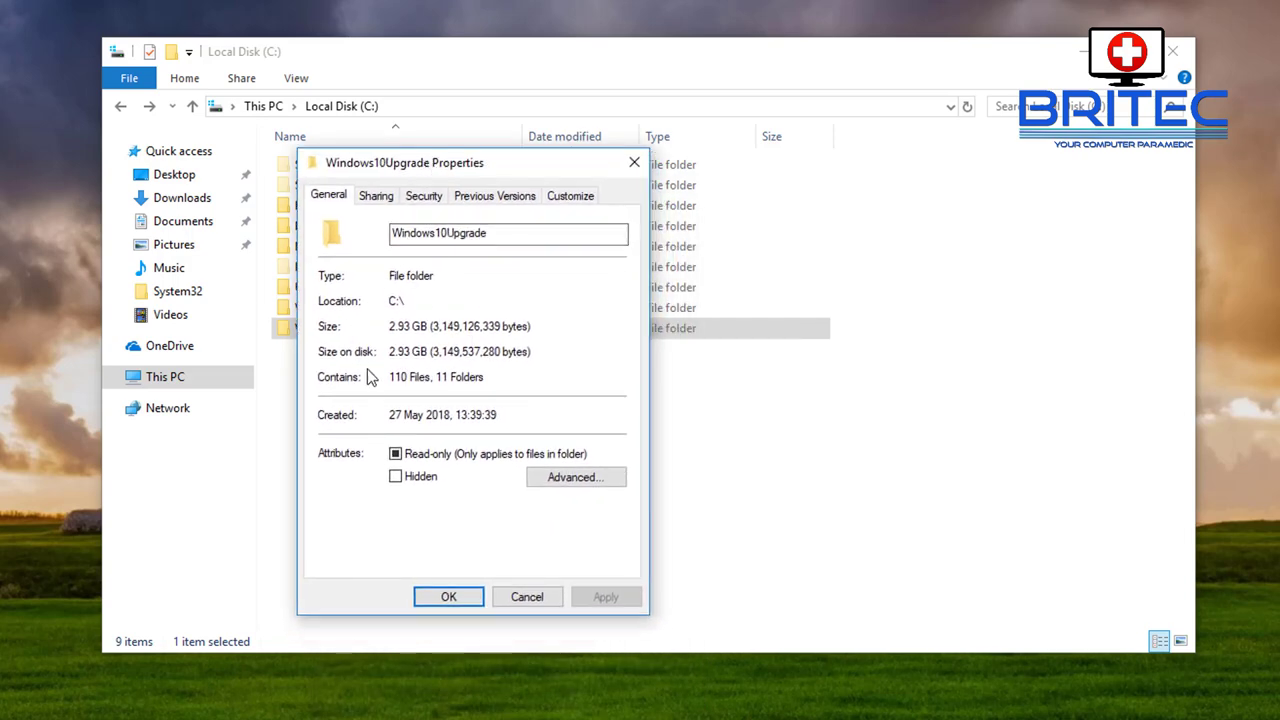
Step: Close the Windows10Upgrade Properties dialog
click(634, 162)
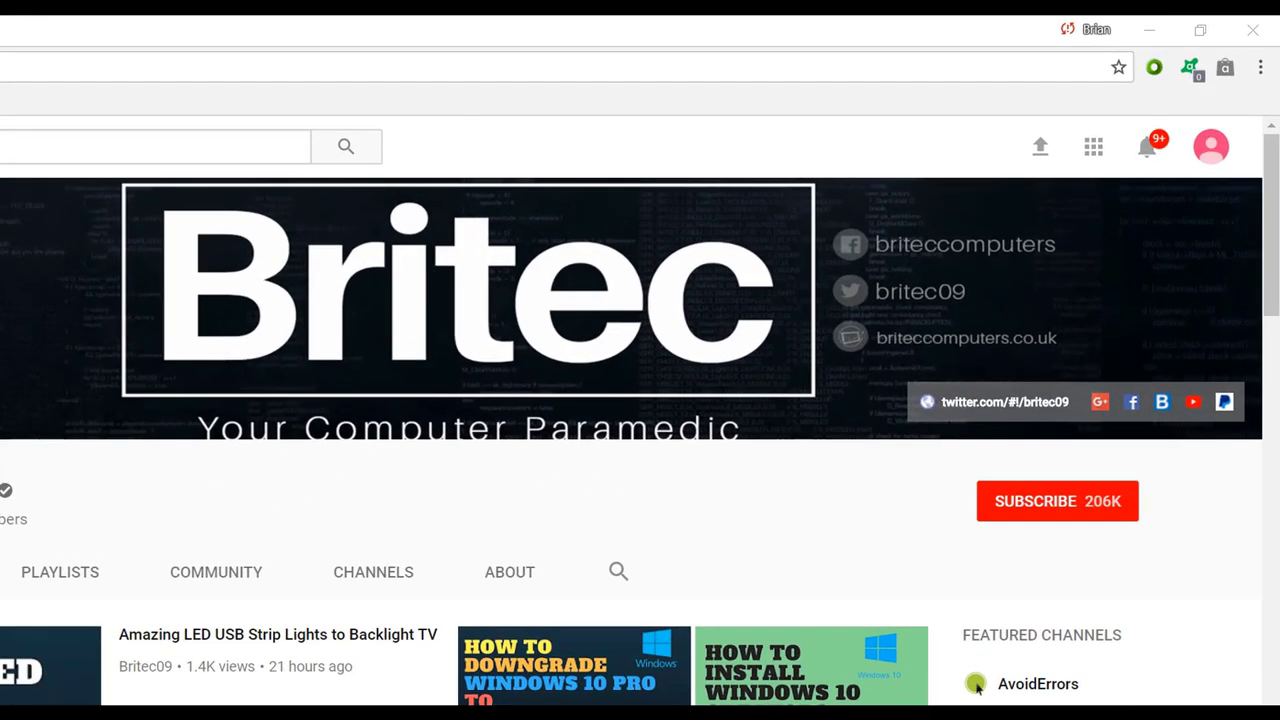
Step: Hit SUBSCRIBE on the Britec YouTube channel page
click(1074, 517)
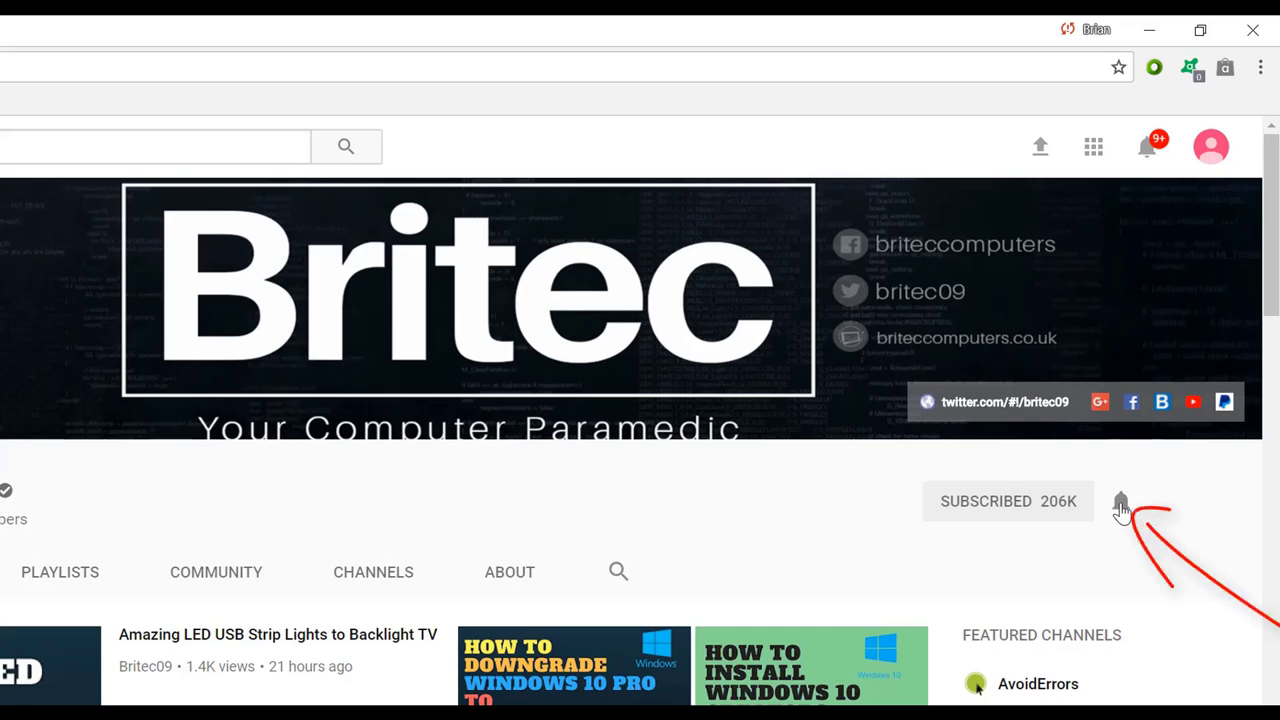